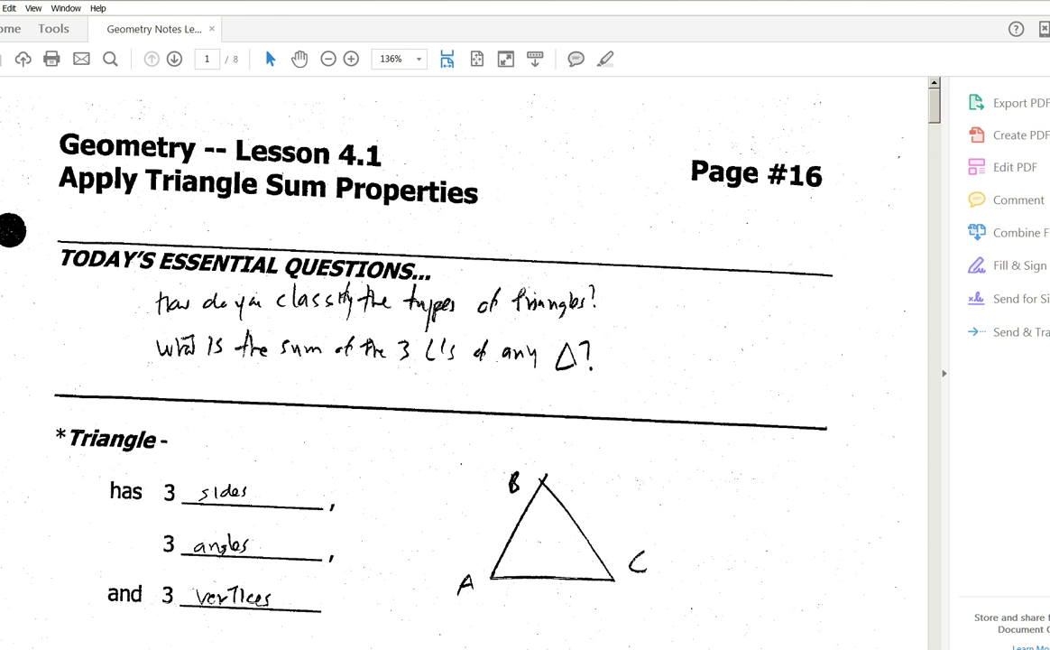
- Draw an isosceles triangle near the top of the Word page and apply the red shape style
{"action": "left_click_drag", "start_coordinate": [933, 121], "coordinate": [937, 94]}
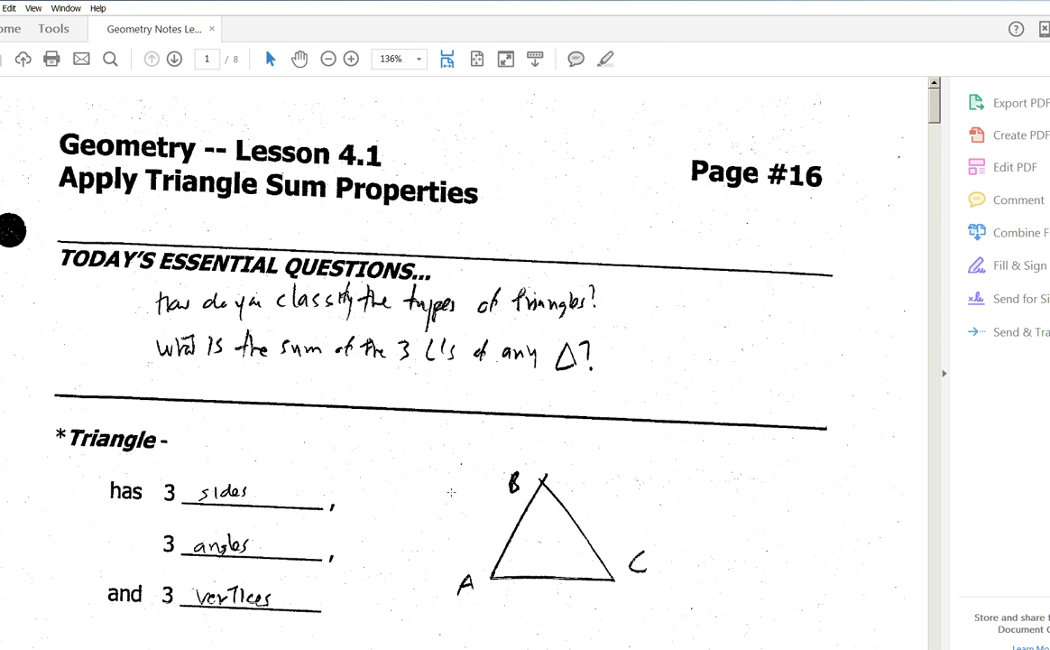
{"action": "key", "text": "alt+Tab"}
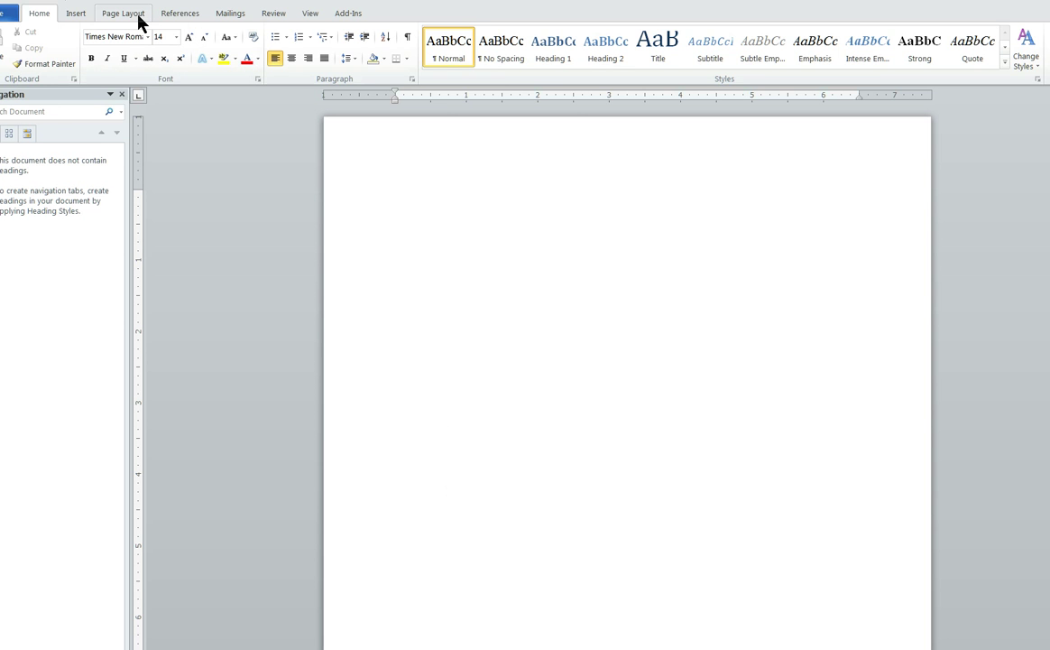
{"action": "left_click", "coordinate": [75, 13]}
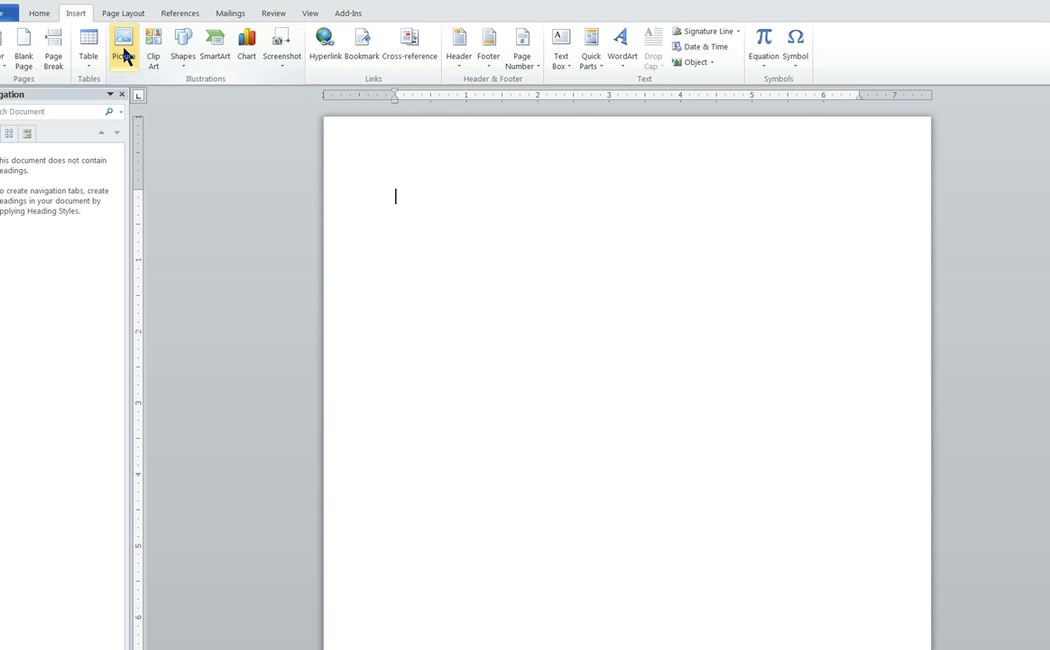
{"action": "left_click", "coordinate": [186, 67]}
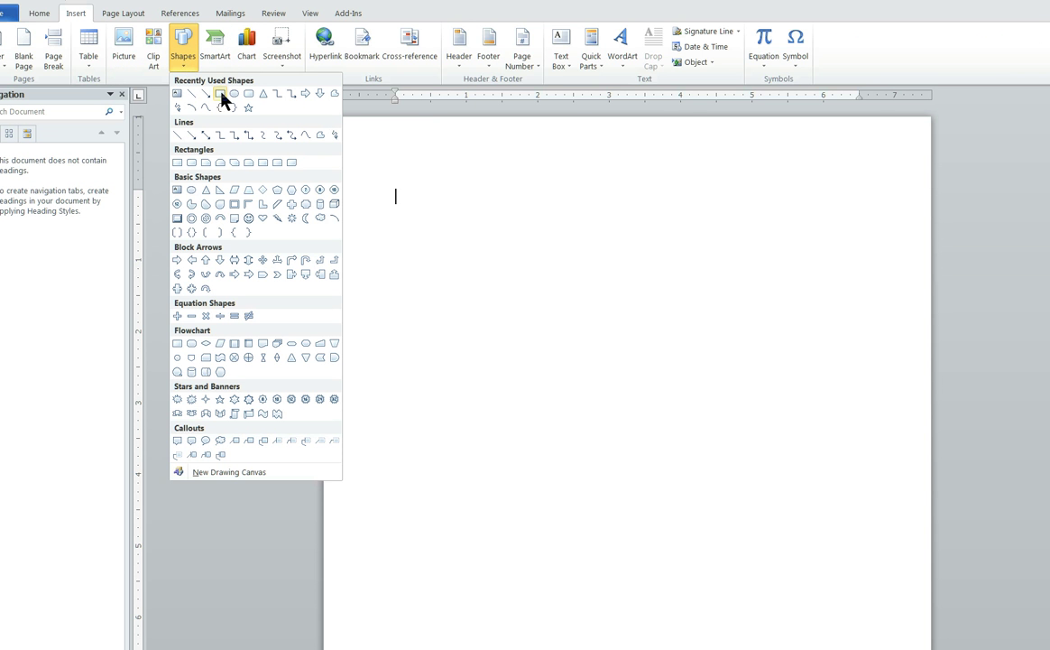
{"action": "left_click", "coordinate": [263, 97]}
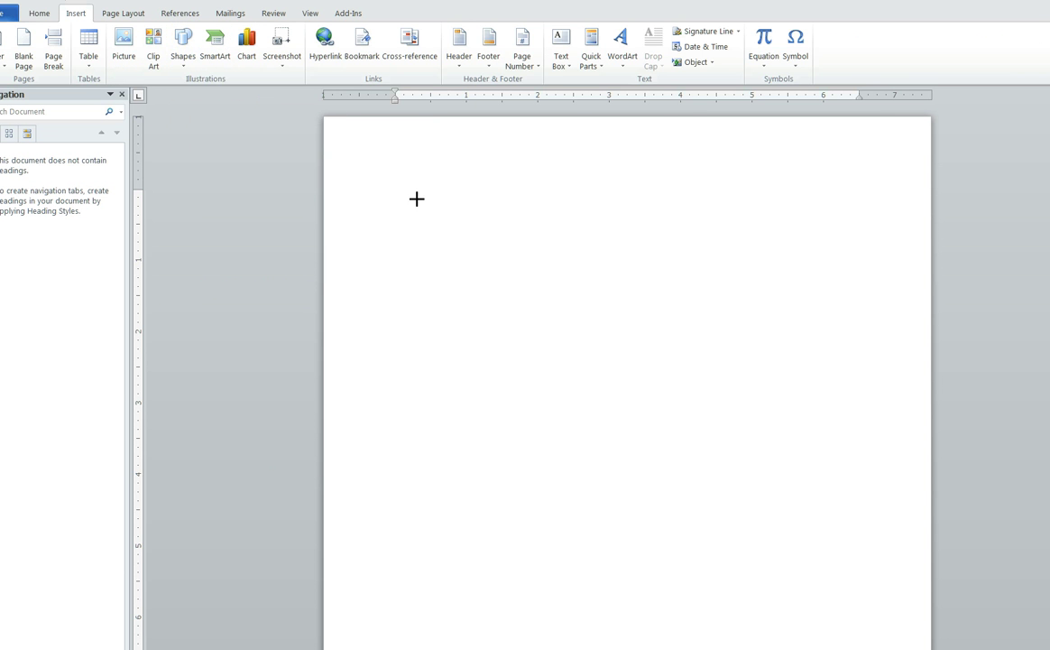
{"action": "mouse_move", "coordinate": [431, 182]}
{"action": "left_mouse_down"}
{"action": "mouse_move", "coordinate": [462, 277]}
{"action": "mouse_move", "coordinate": [534, 273]}
{"action": "left_mouse_up"}
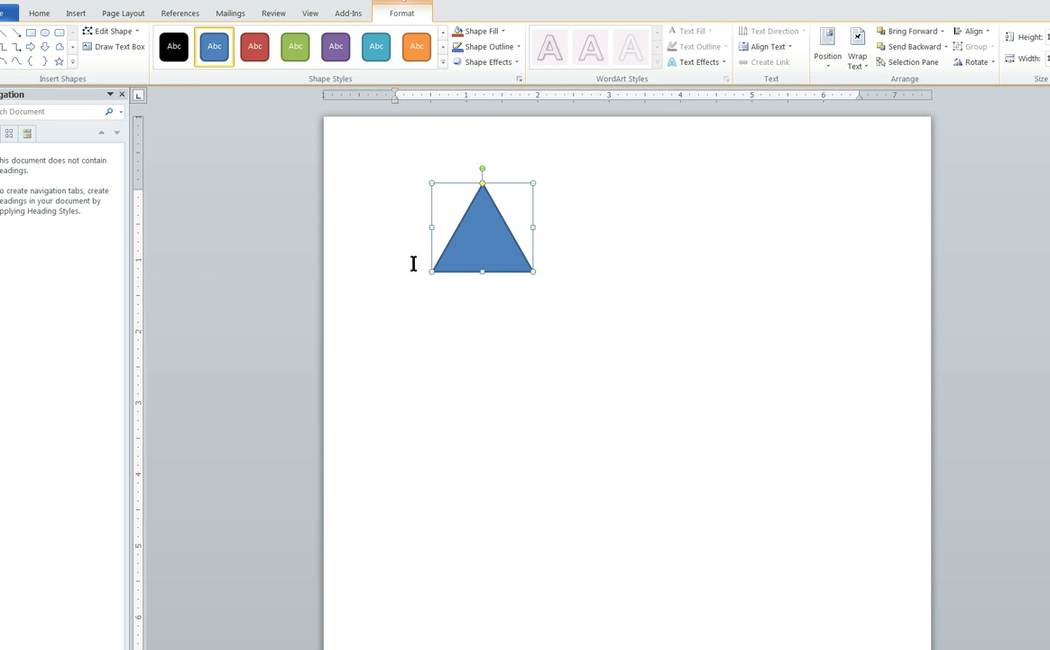
{"action": "left_click", "coordinate": [255, 46]}
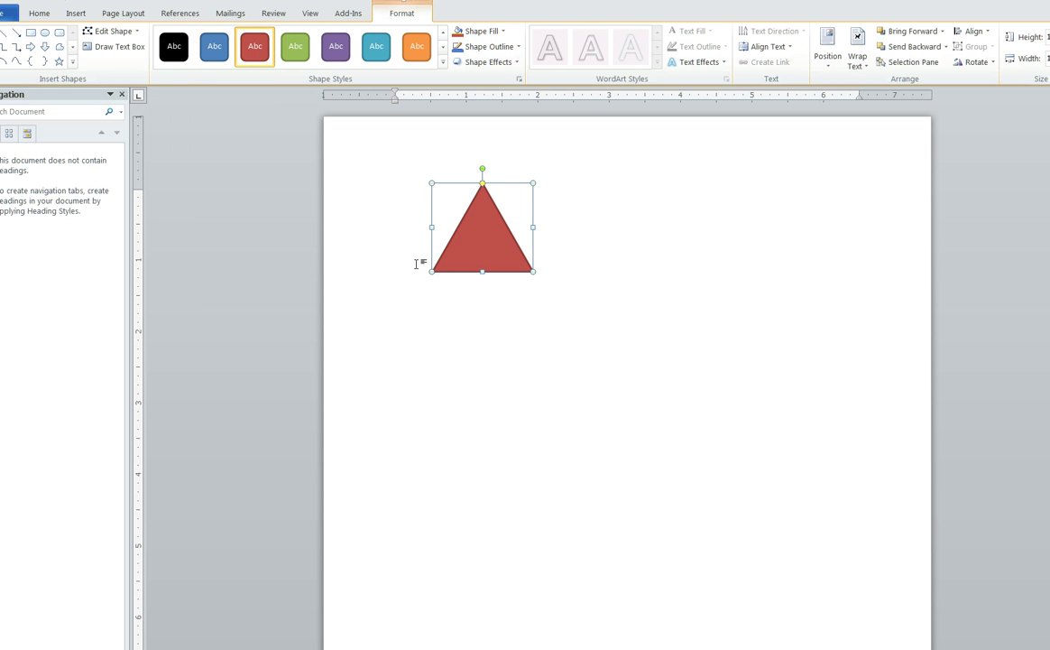
- Send the red triangle behind the text and deselect it
{"action": "right_click", "coordinate": [476, 231]}
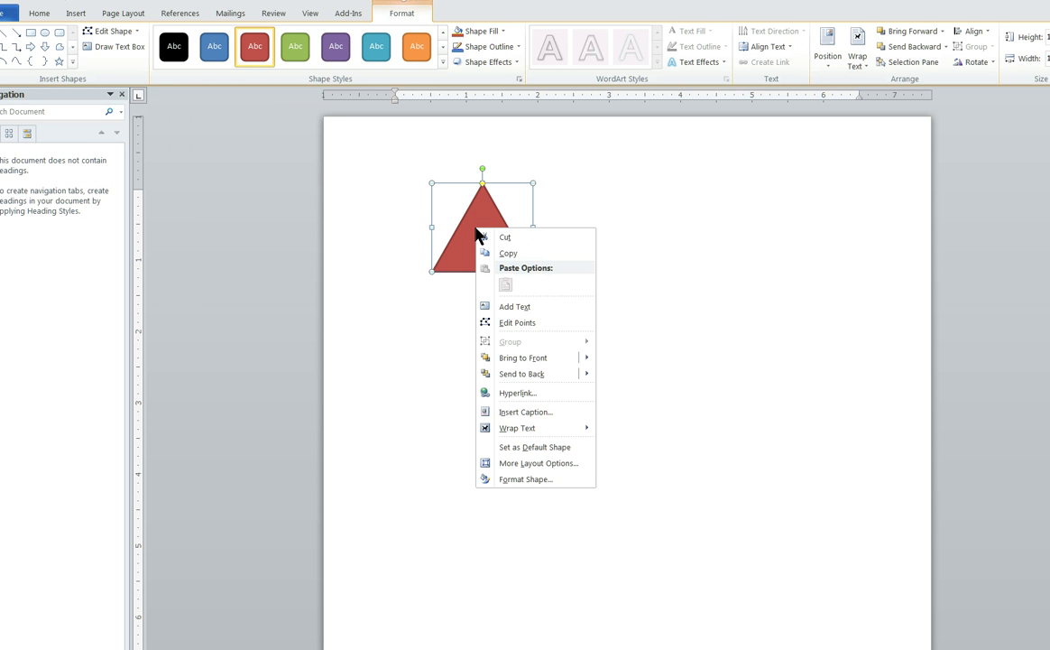
{"action": "mouse_move", "coordinate": [524, 379]}
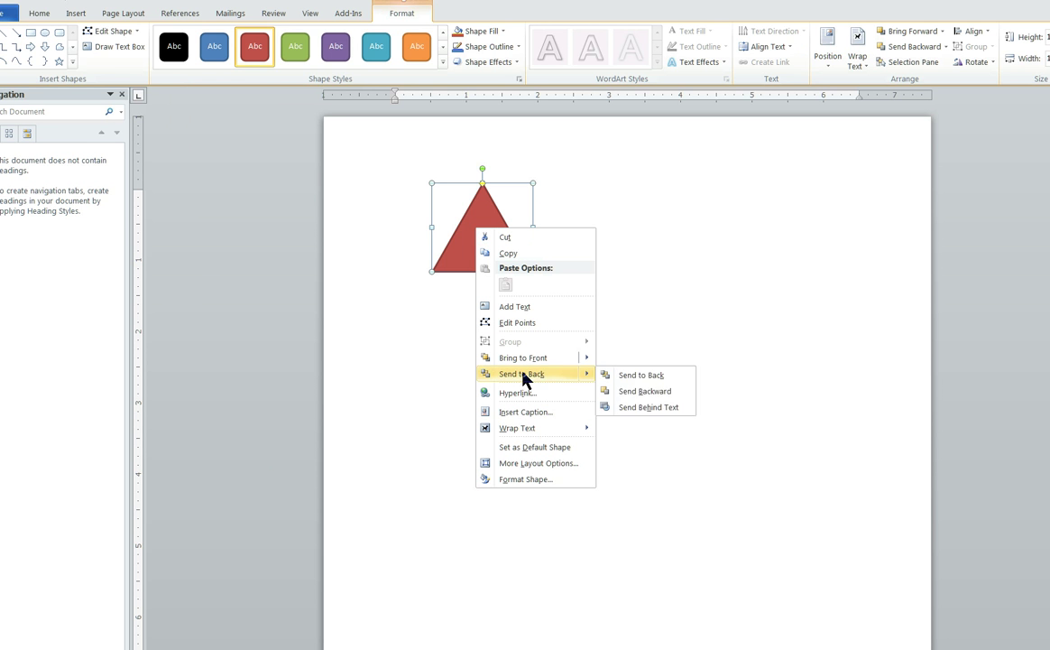
{"action": "left_click", "coordinate": [637, 410]}
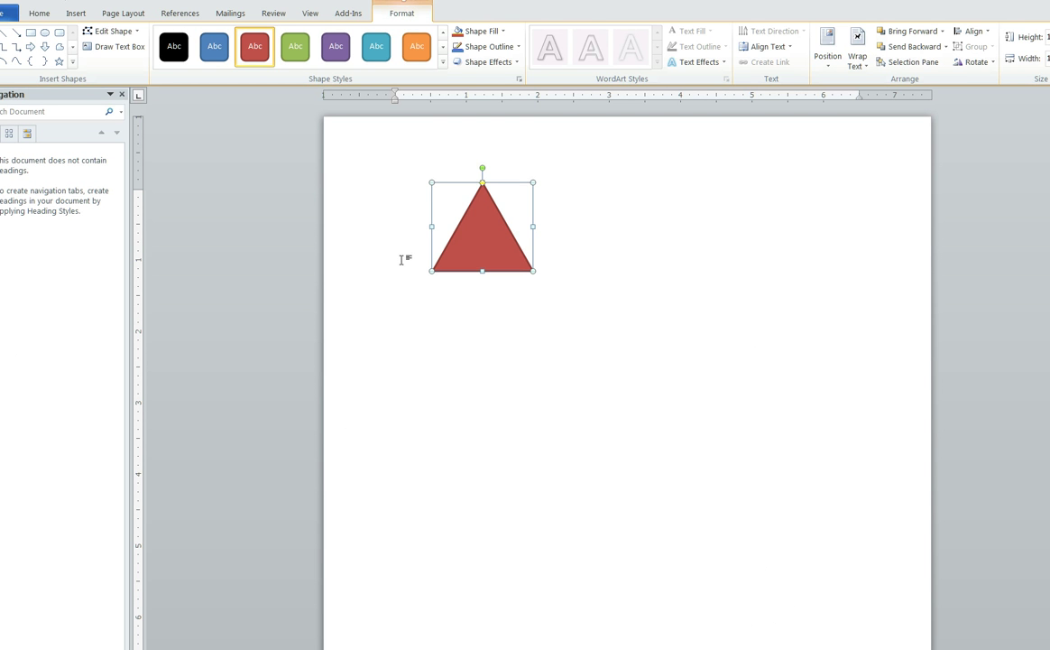
{"action": "left_click", "coordinate": [402, 259]}
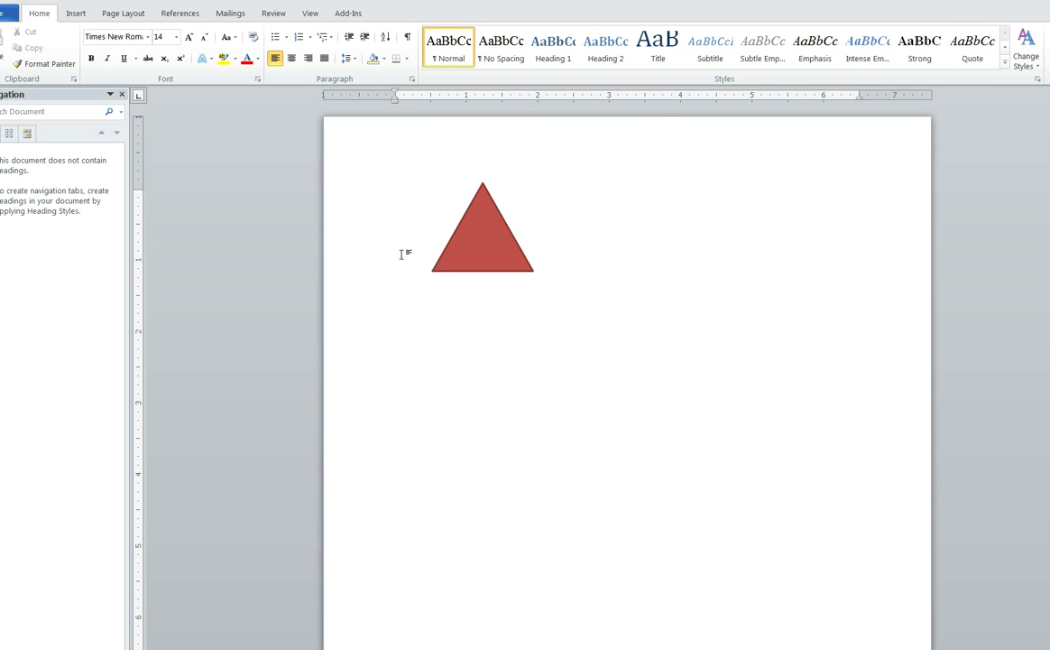
- Move the red triangle down the page and type 'B' on the line above its apex
{"action": "key", "text": "Tab"}
{"action": "key", "text": "Tab"}
{"action": "key", "text": "Tab"}
{"action": "left_click", "coordinate": [485, 246]}
{"action": "left_click_drag", "start_coordinate": [484, 245], "coordinate": [485, 290]}
{"action": "left_click", "coordinate": [394, 196]}
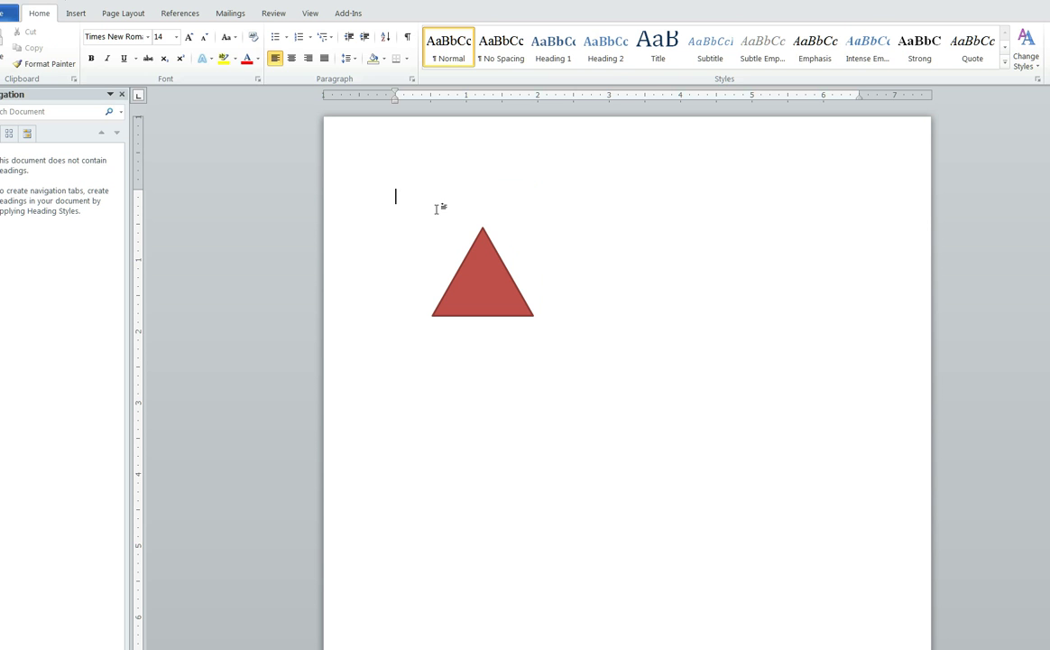
{"action": "key", "text": "Tab"}
{"action": "key", "text": "Tab"}
{"action": "key", "text": "Tab"}
{"action": "key", "text": "Tab"}
{"action": "key", "text": "BackSpace"}
{"action": "key", "text": "BackSpace"}
{"action": "type", "text": "B"}
- Nudge the triangle up four steps so its apex sits just under the B
{"action": "left_click", "coordinate": [482, 287]}
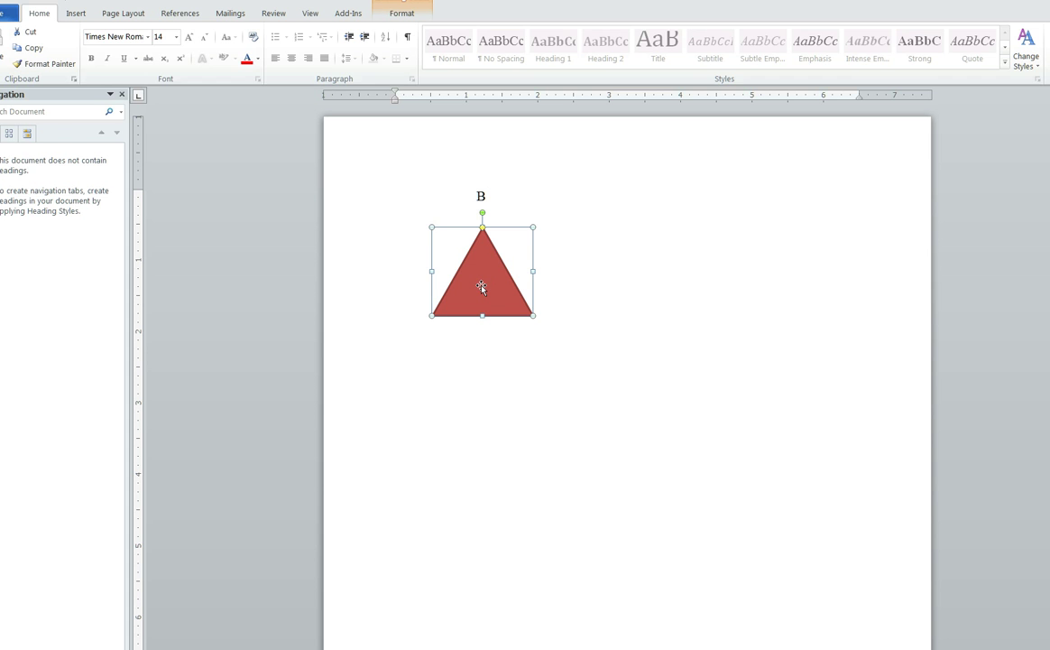
{"action": "key", "text": "ctrl+Up"}
{"action": "key", "text": "ctrl+Up"}
{"action": "key", "text": "ctrl+Up"}
{"action": "key", "text": "ctrl+Up"}
{"action": "key", "text": "ctrl+Up"}
{"action": "key", "text": "ctrl+Up"}
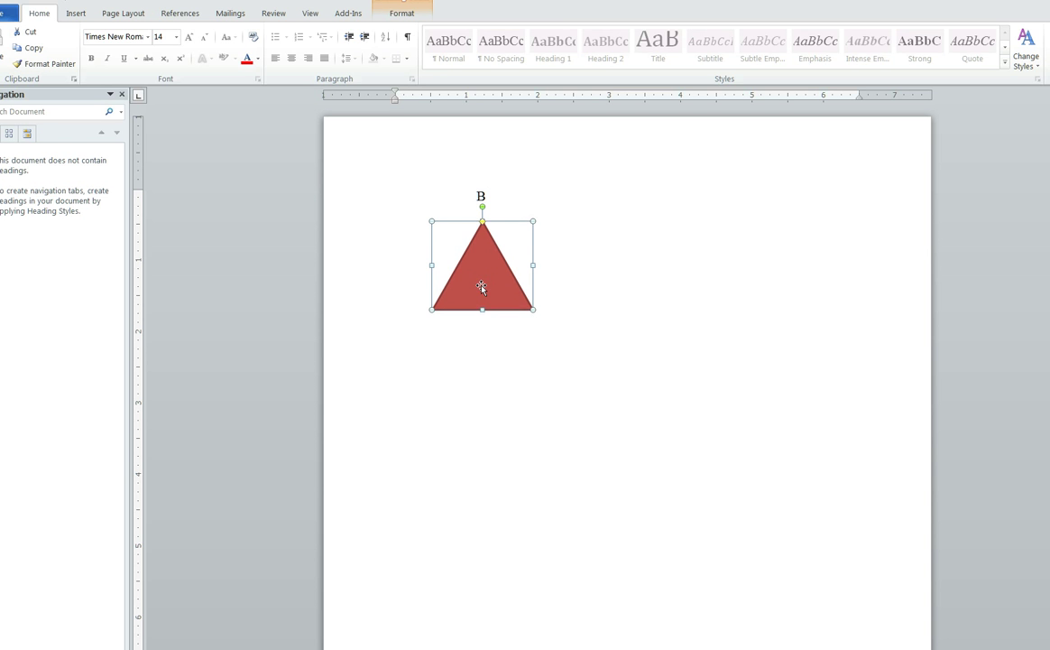
{"action": "key", "text": "ctrl+Up"}
{"action": "key", "text": "ctrl+Up"}
{"action": "key", "text": "ctrl+Up"}
{"action": "key", "text": "ctrl+Up"}
{"action": "key", "text": "ctrl+Up"}
{"action": "key", "text": "ctrl+Up"}
{"action": "key", "text": "ctrl+Up"}
{"action": "key", "text": "ctrl+Up"}
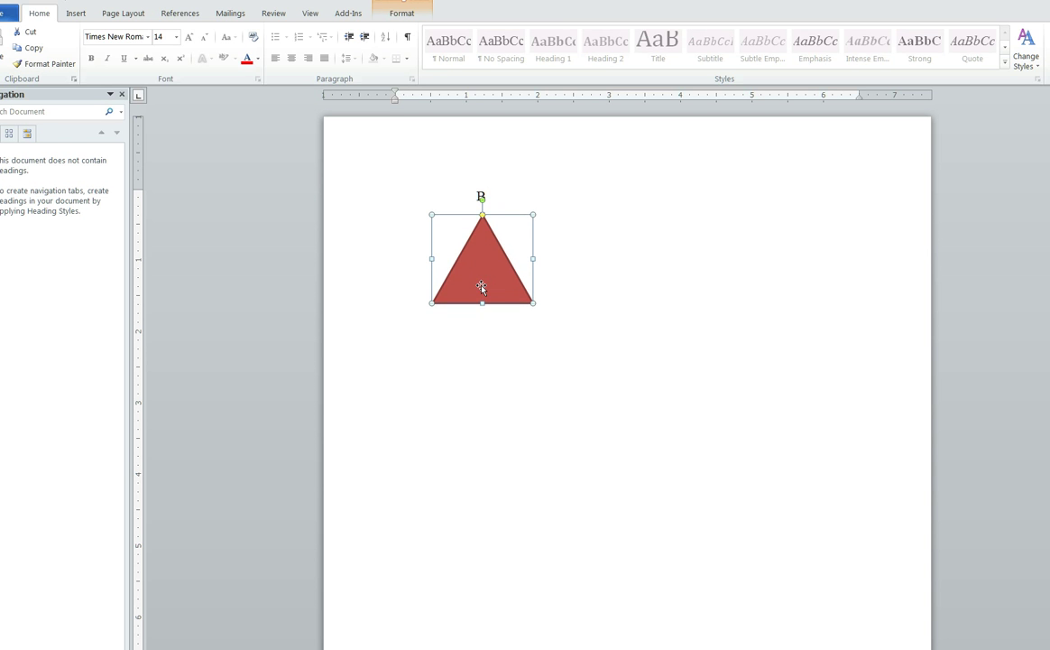
{"action": "key", "text": "ctrl+Up"}
{"action": "key", "text": "ctrl+Up"}
{"action": "key", "text": "ctrl+Up"}
{"action": "key", "text": "ctrl+Up"}
{"action": "key", "text": "ctrl+Up"}
{"action": "key", "text": "ctrl+Up"}
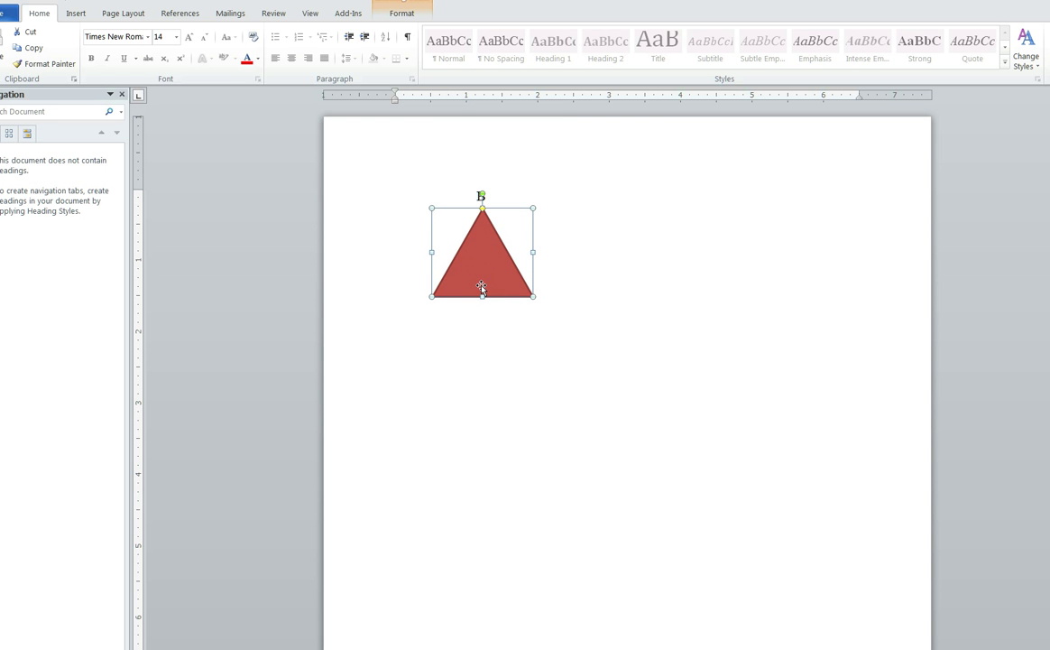
{"action": "key", "text": "ctrl+Up"}
{"action": "left_click", "coordinate": [505, 155]}
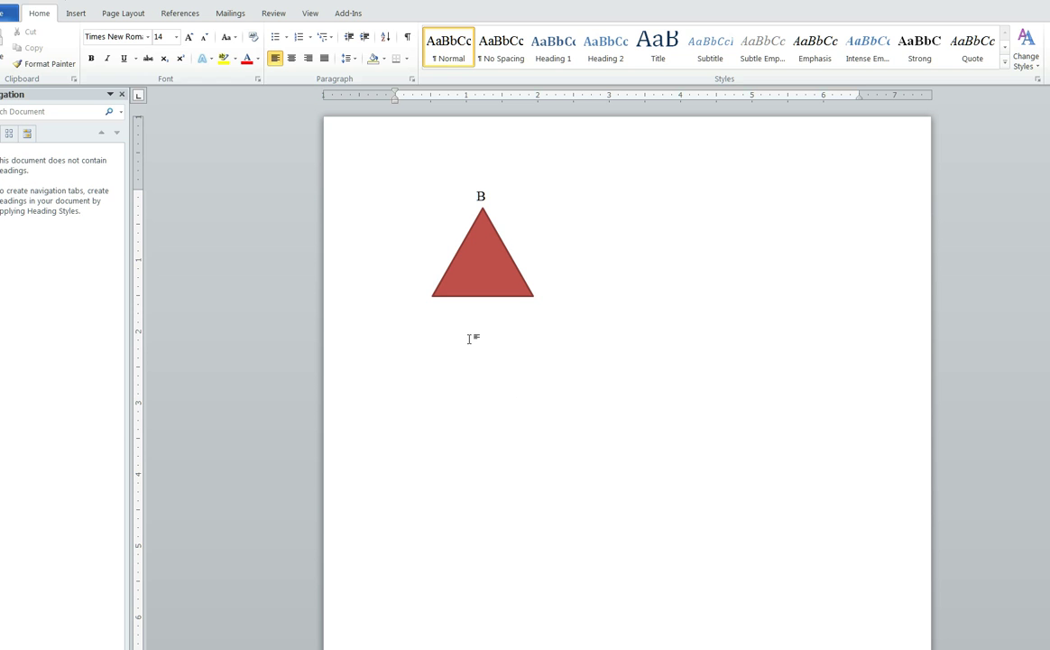
- Type 'A' and 'C' on a new line to label the triangle's left and right base corners
{"action": "key", "text": "Return"}
{"action": "type", "text": "A"}
{"action": "left_click", "coordinate": [395, 292]}
{"action": "type", "text": "C"}
{"action": "key", "text": "alt+Tab"}
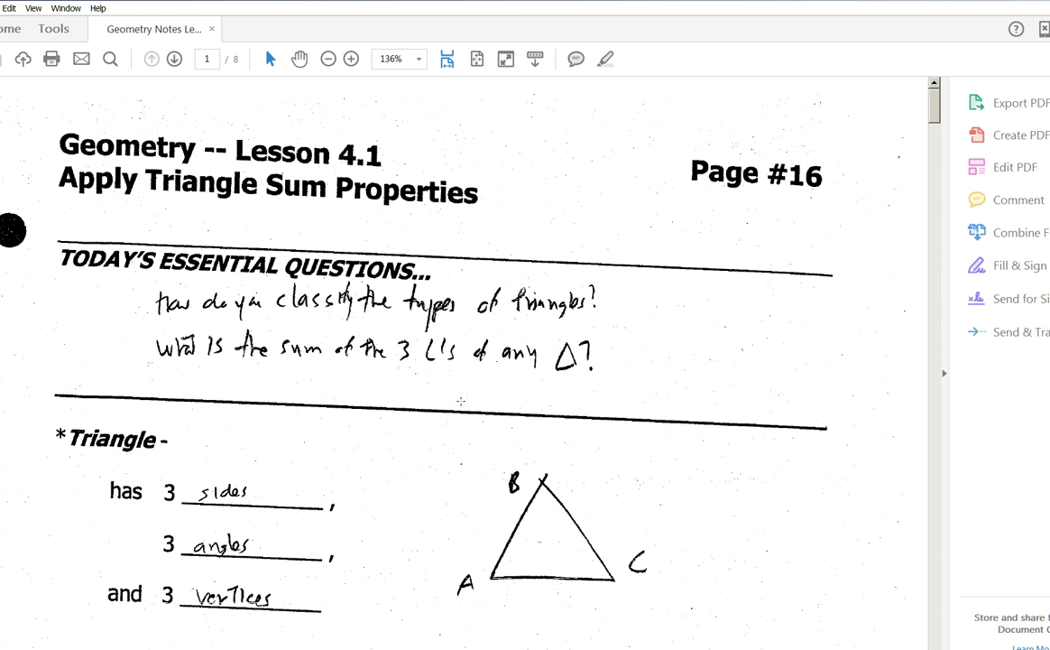
- Scroll the PDF notes to page 2's worked triangle examples, then return to Word
{"action": "left_click_drag", "start_coordinate": [933, 113], "coordinate": [944, 194]}
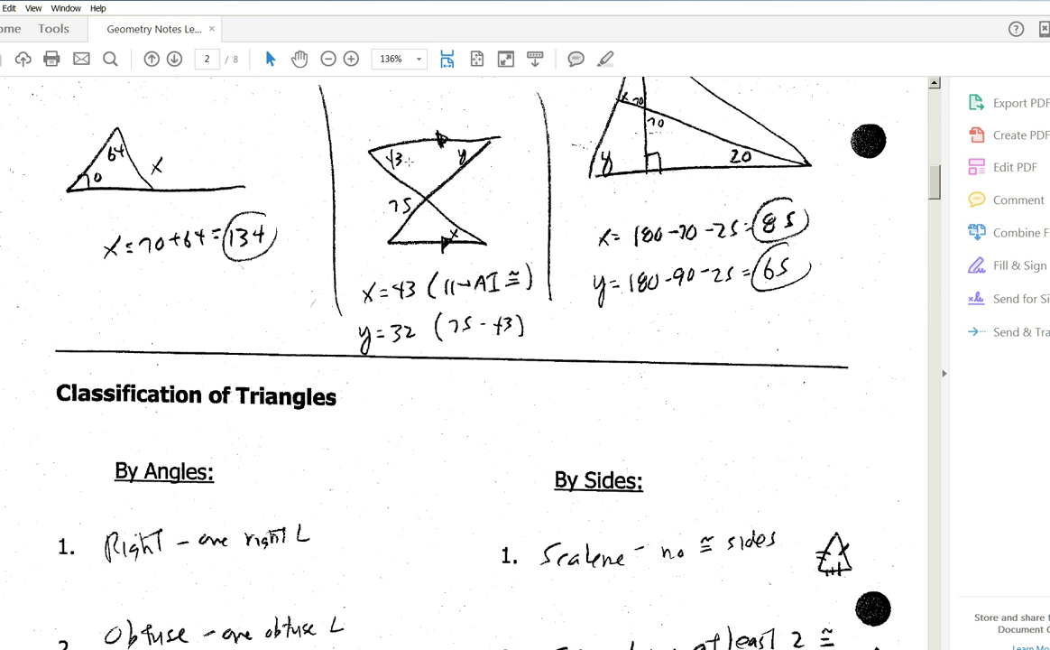
{"action": "key", "text": "alt+Tab"}
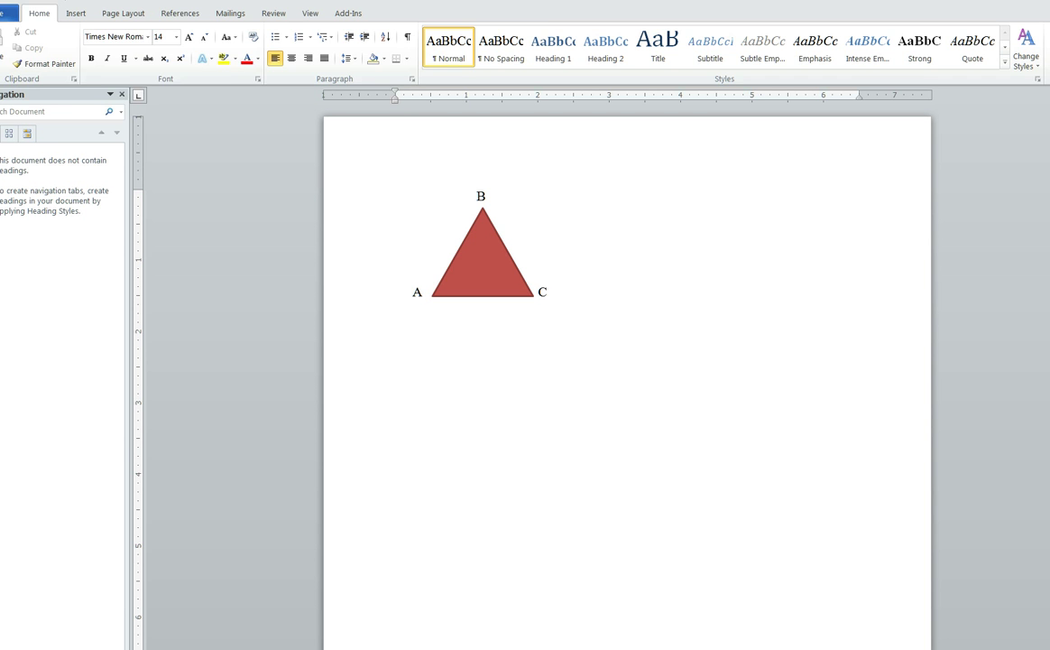
- Draw a new triangle shape below the labelled red triangle ABC
{"action": "left_click", "coordinate": [77, 15]}
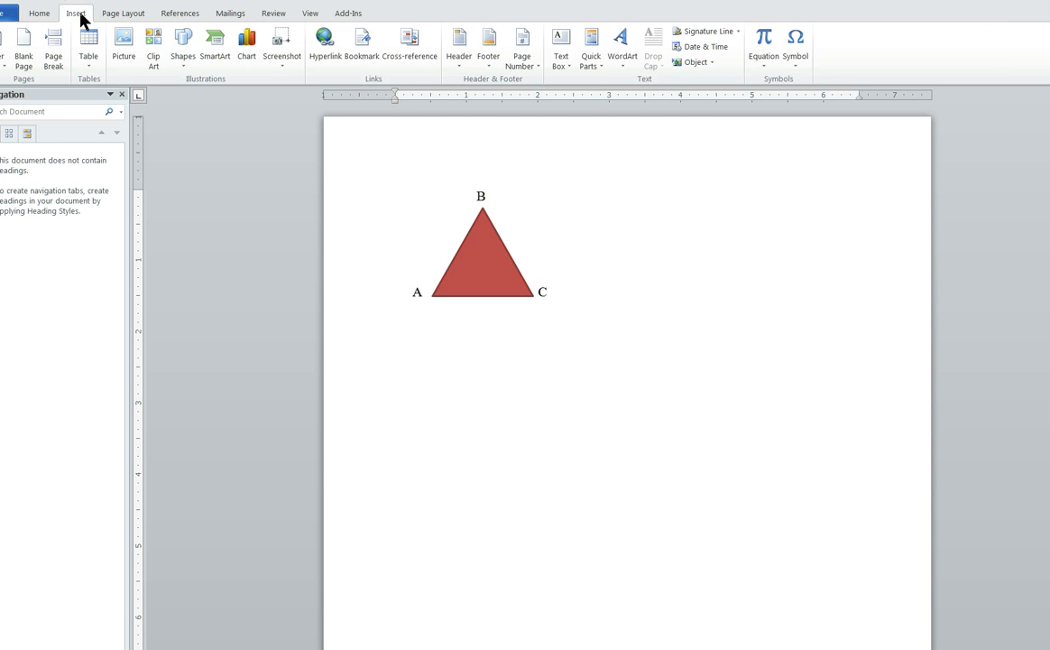
{"action": "left_click", "coordinate": [185, 54]}
{"action": "left_click", "coordinate": [264, 96]}
{"action": "left_click_drag", "start_coordinate": [457, 341], "coordinate": [532, 409]}
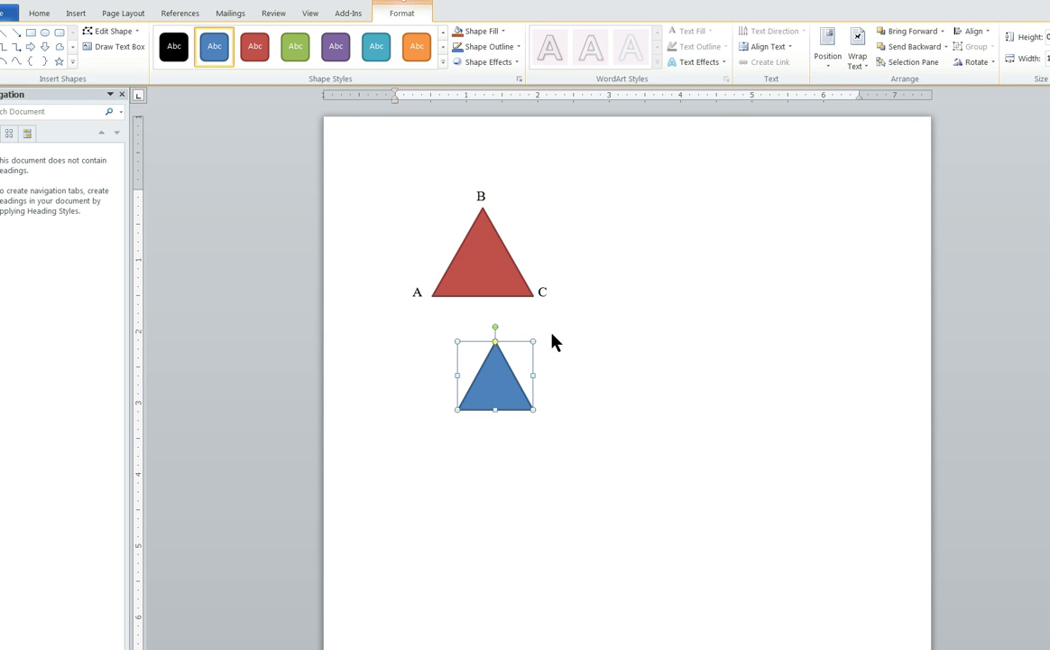
- Paste a copy of the blue triangle below it, flip the upper one 180°, and nudge it left
{"action": "left_click", "coordinate": [557, 403]}
{"action": "key", "text": "ctrl+v"}
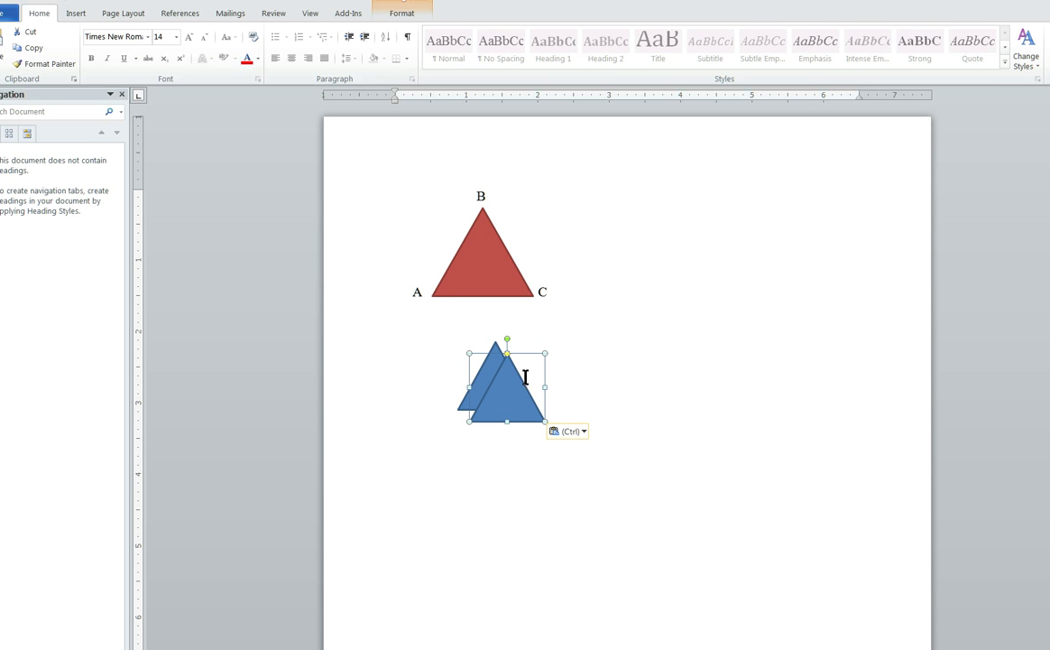
{"action": "left_click_drag", "start_coordinate": [496, 420], "coordinate": [481, 477]}
{"action": "left_click", "coordinate": [497, 379]}
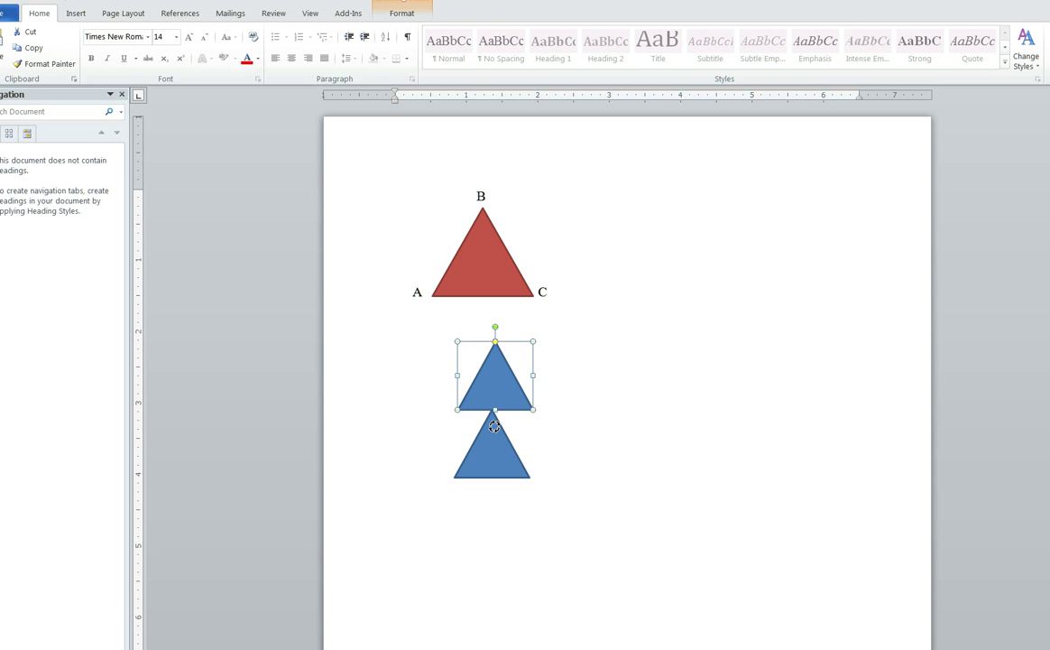
{"action": "left_click_drag", "start_coordinate": [494, 426], "coordinate": [494, 424]}
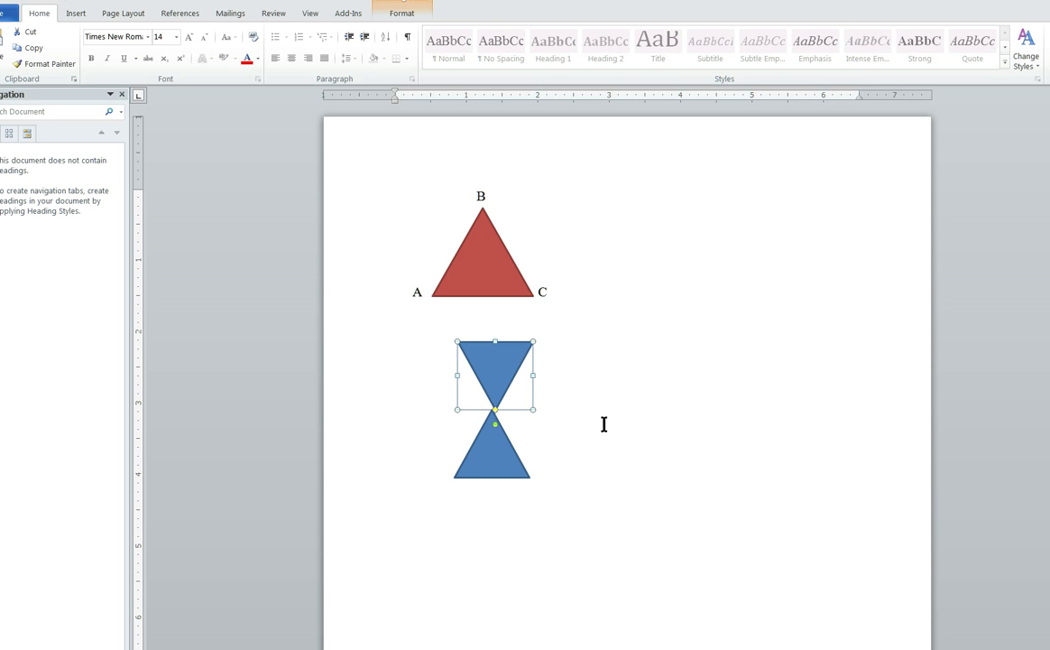
{"action": "key", "text": "ctrl+Left"}
{"action": "key", "text": "ctrl+Left"}
{"action": "key", "text": "ctrl+Left"}
{"action": "key", "text": "ctrl+Left"}
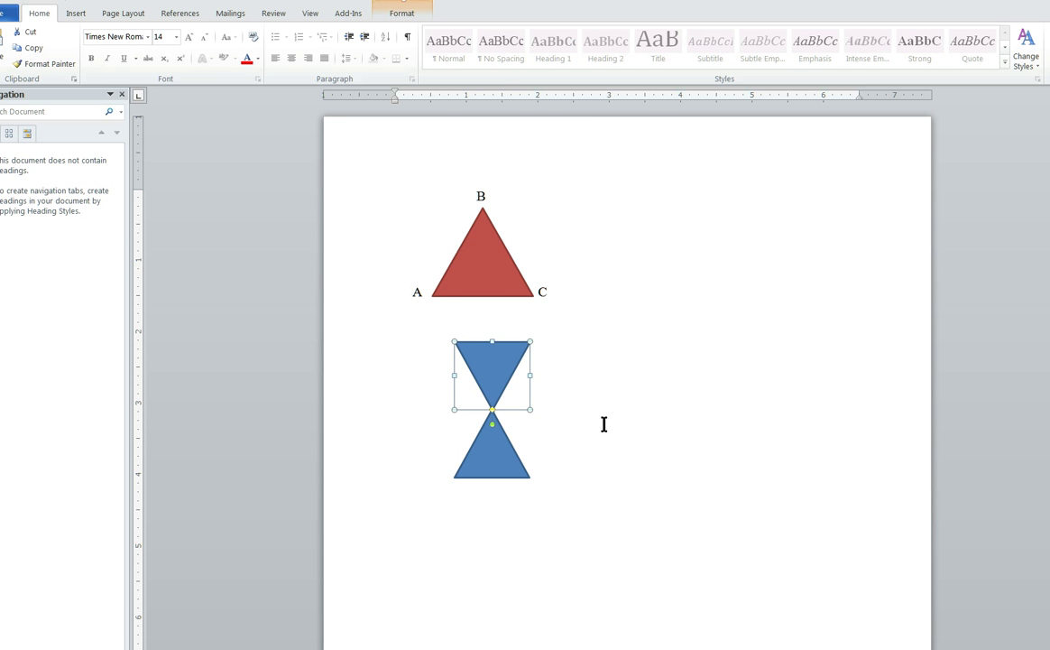
{"action": "key", "text": "alt+Tab"}
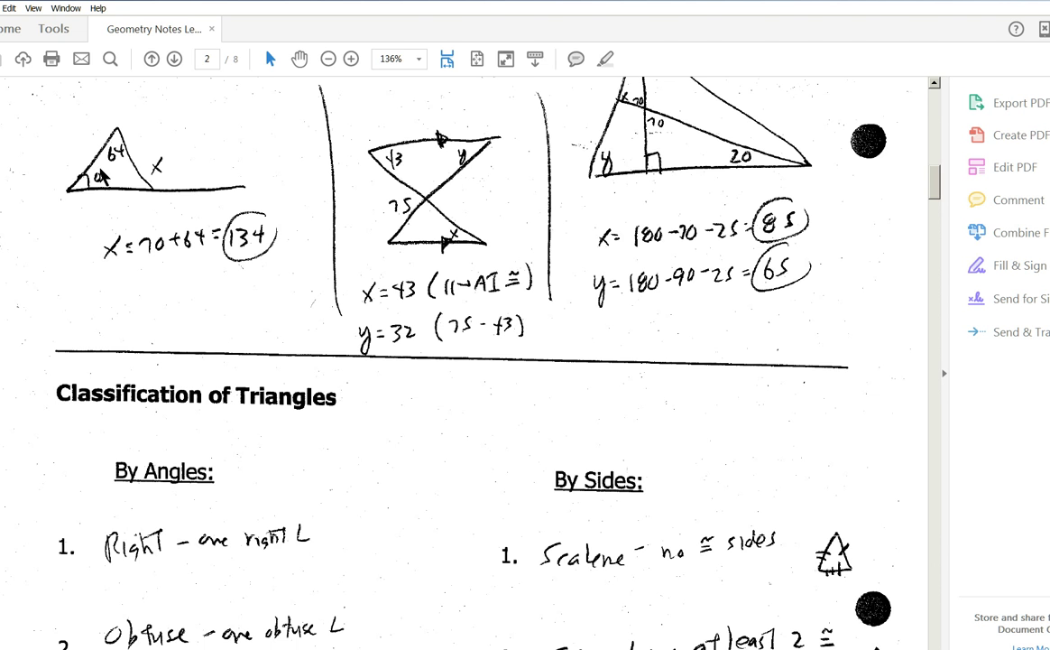
- Join the bow-tie by dragging the lower triangle up to the inverted tip, then add a blank line beneath
{"action": "key", "text": "alt+Tab"}
{"action": "left_click", "coordinate": [554, 406]}
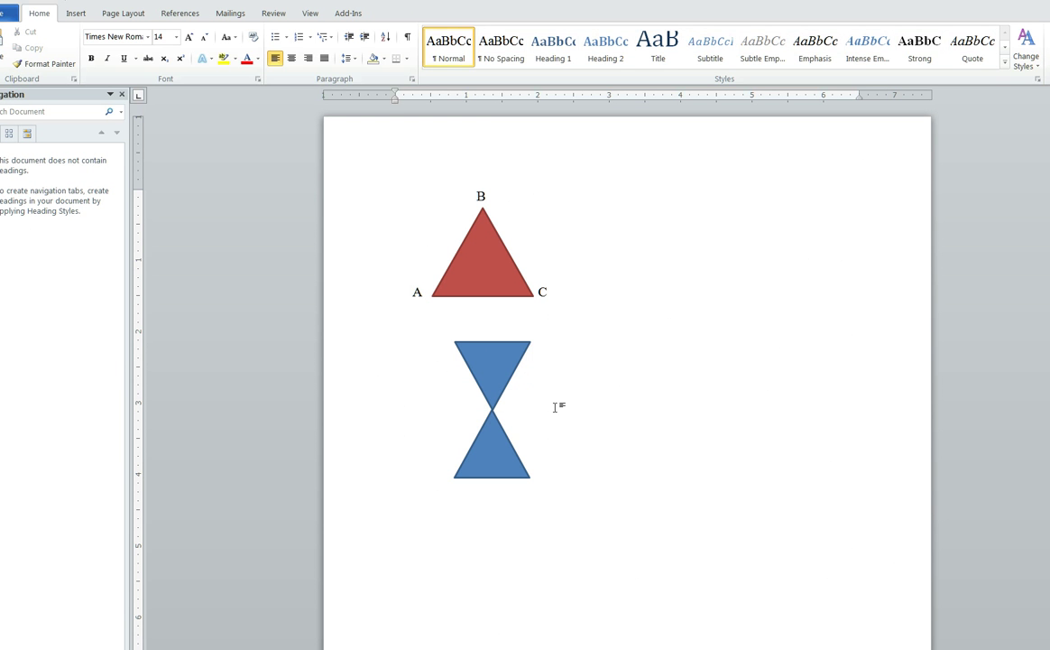
{"action": "key", "text": "Return"}
{"action": "key", "text": "Return"}
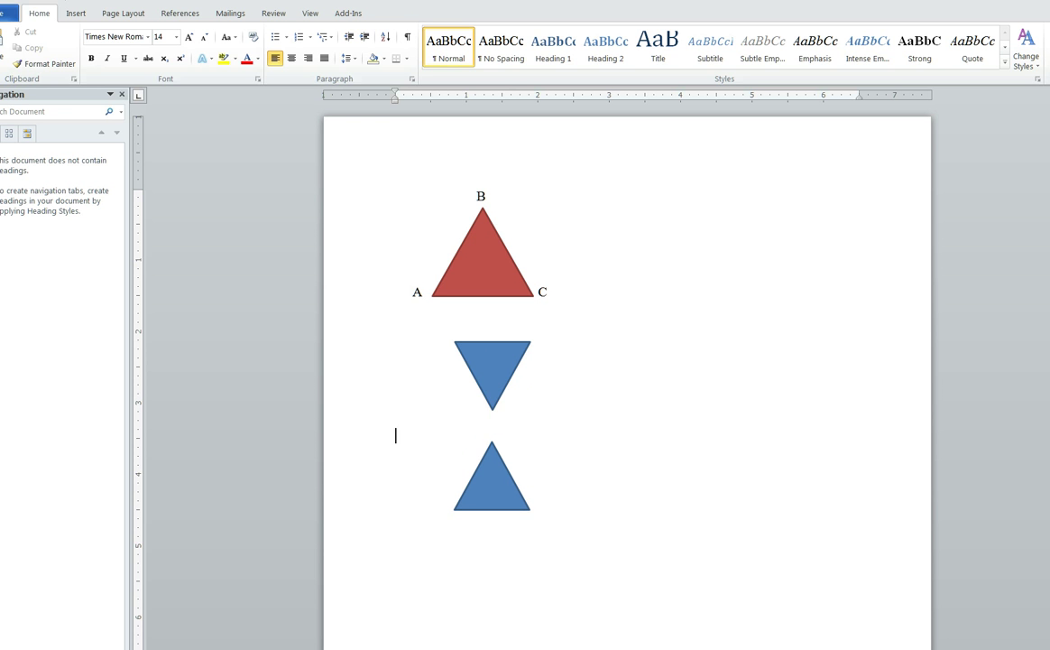
{"action": "key", "text": "Return"}
{"action": "key", "text": "Return"}
{"action": "key", "text": "Return"}
{"action": "key", "text": "Return"}
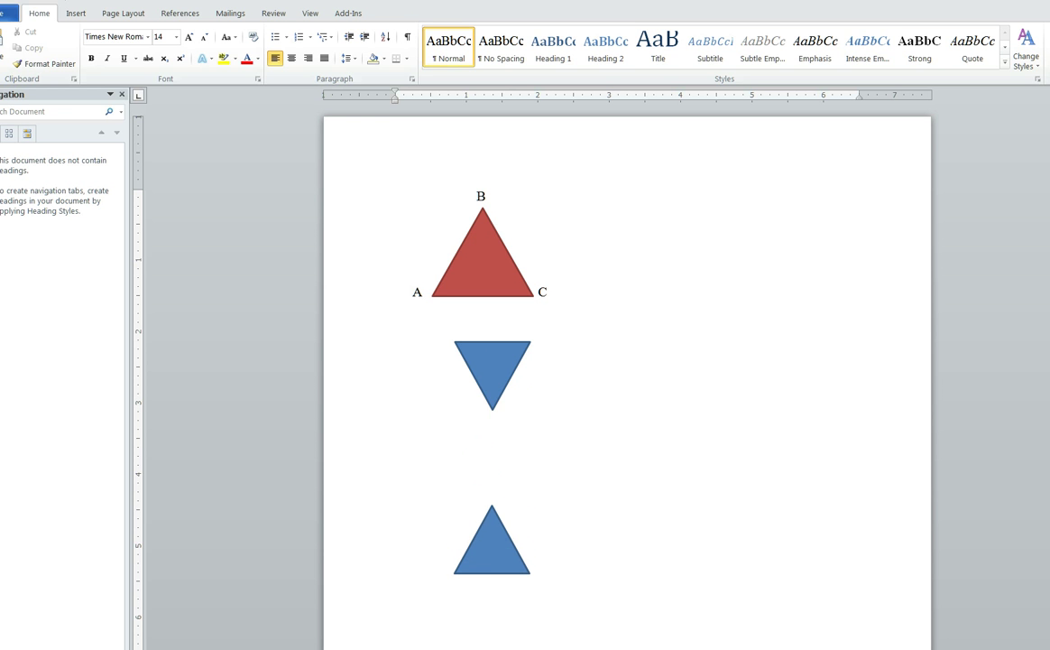
{"action": "left_click", "coordinate": [492, 538]}
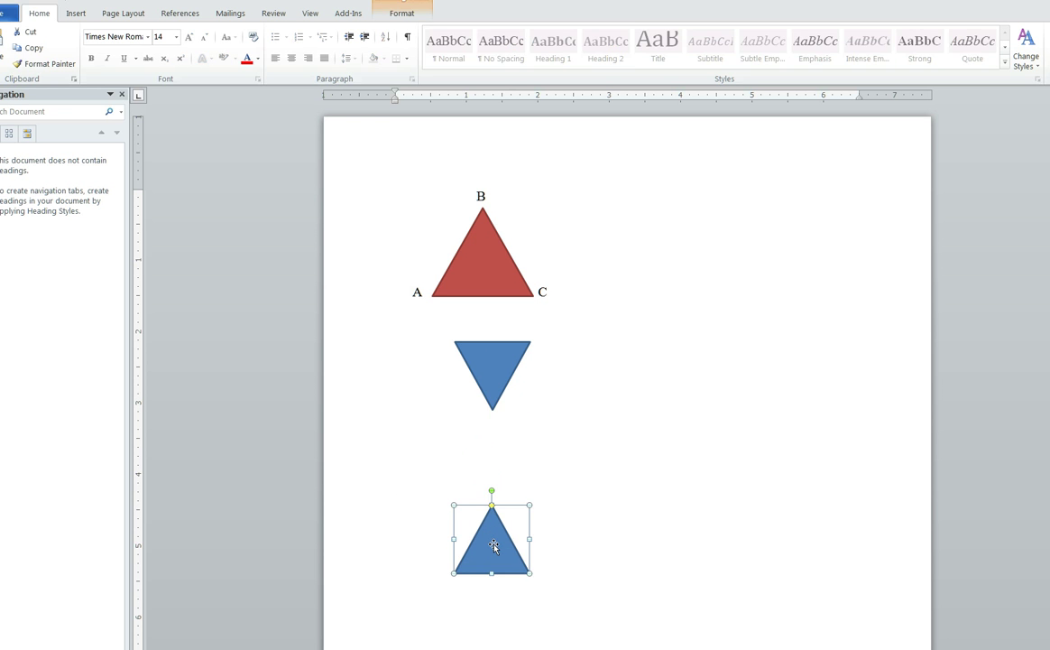
{"action": "left_click_drag", "start_coordinate": [492, 538], "coordinate": [495, 454]}
{"action": "left_click", "coordinate": [565, 497]}
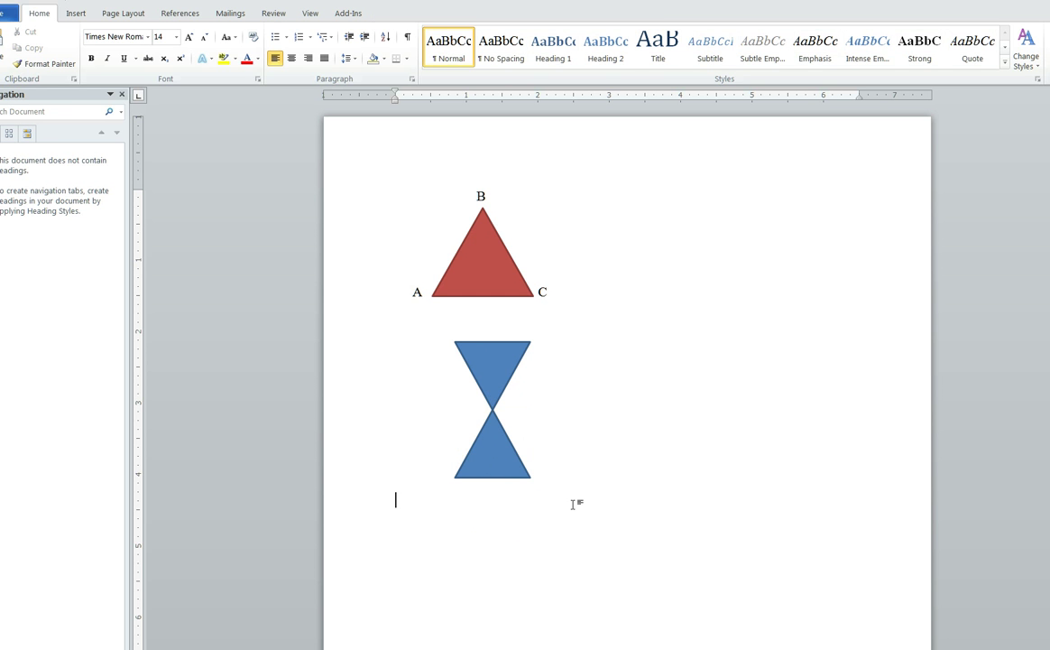
{"action": "key", "text": "Return"}
{"action": "key", "text": "alt+Tab"}
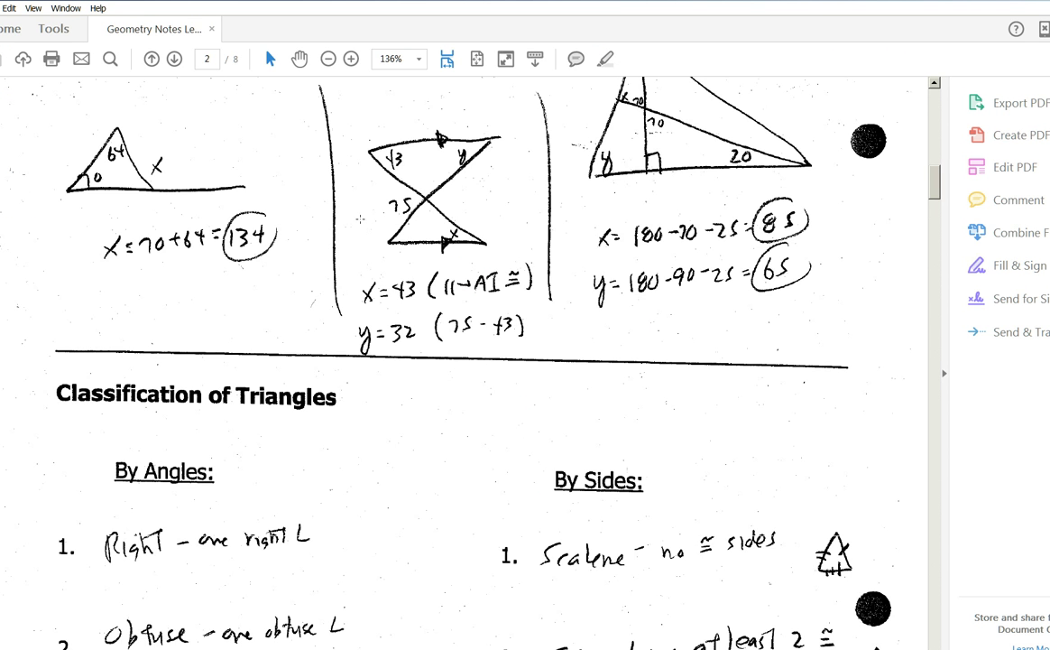
- Draw a third blue triangle below the bow-tie and send it one layer backward
{"action": "key", "text": "alt+Tab"}
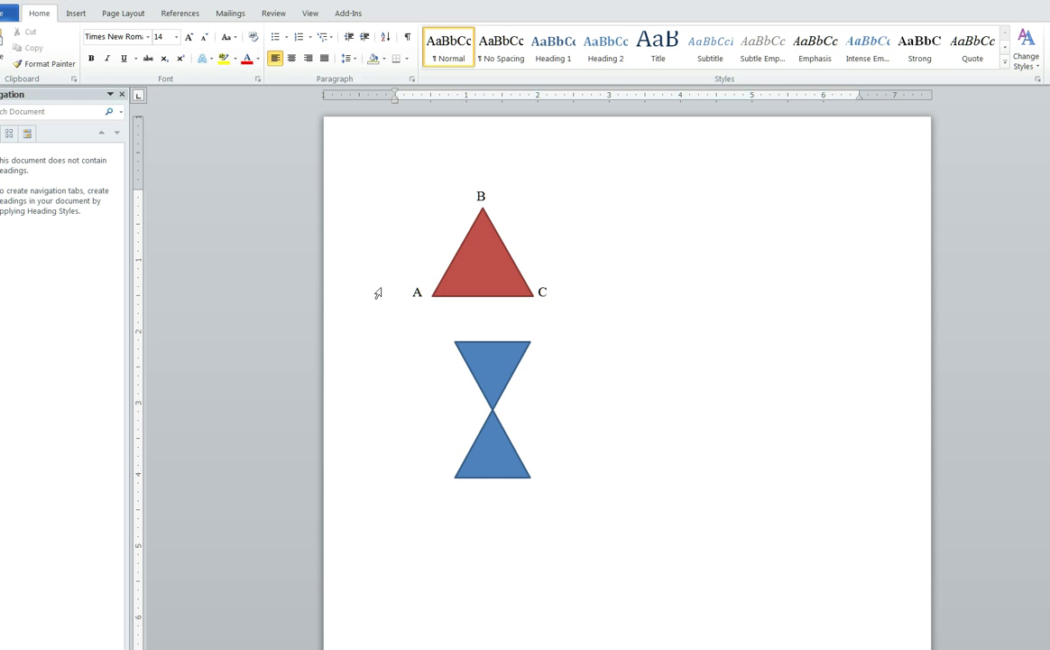
{"action": "left_click", "coordinate": [77, 13]}
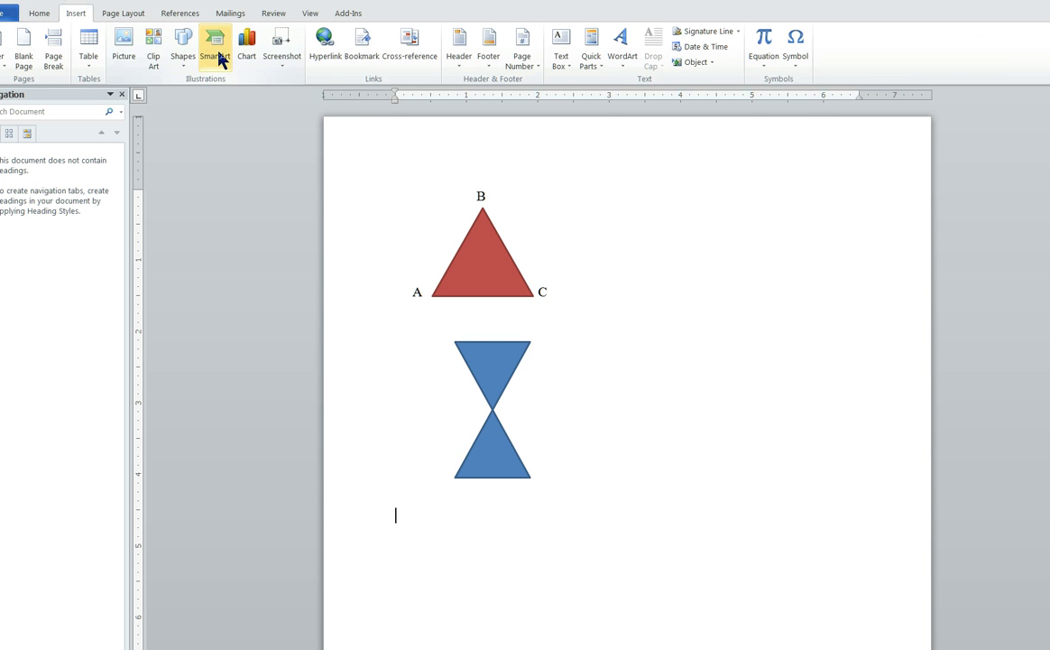
{"action": "left_click", "coordinate": [183, 55]}
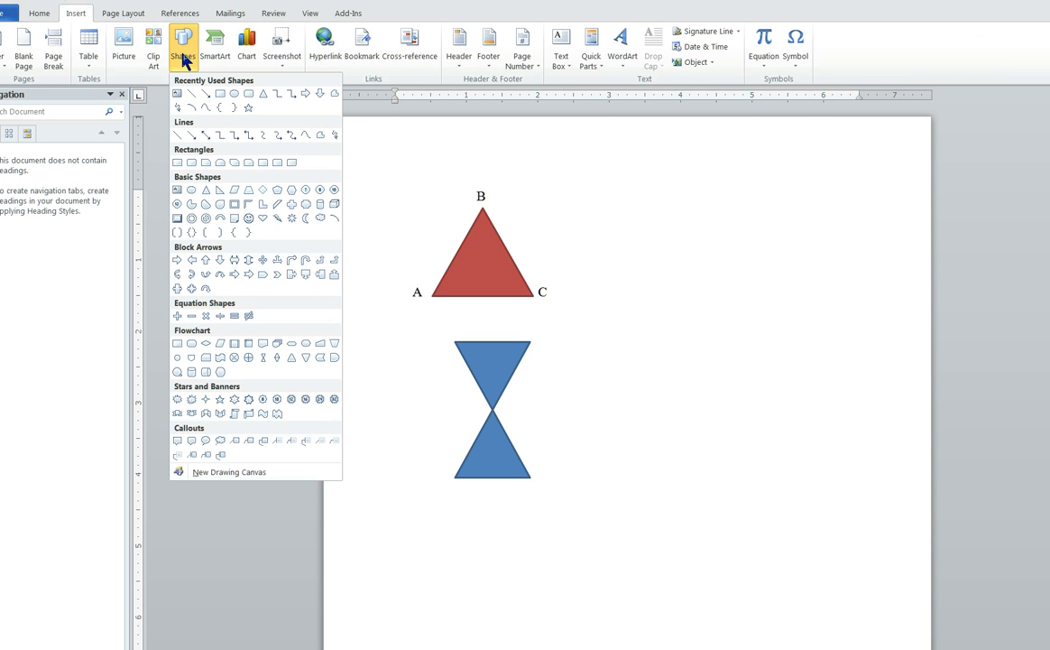
{"action": "left_click", "coordinate": [263, 94]}
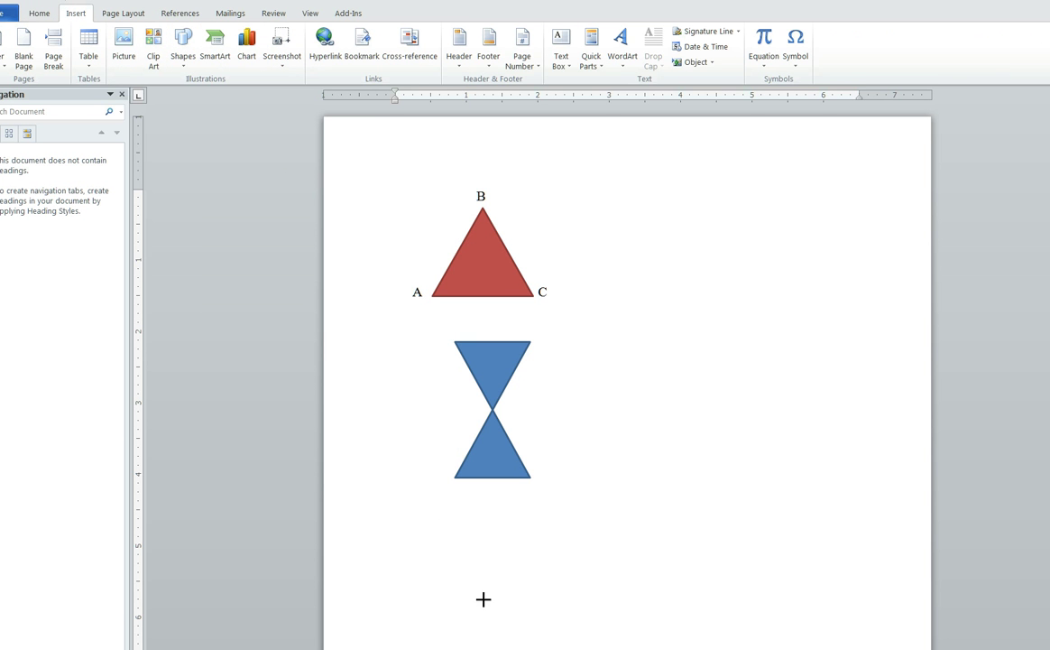
{"action": "left_click_drag", "start_coordinate": [431, 527], "coordinate": [511, 602]}
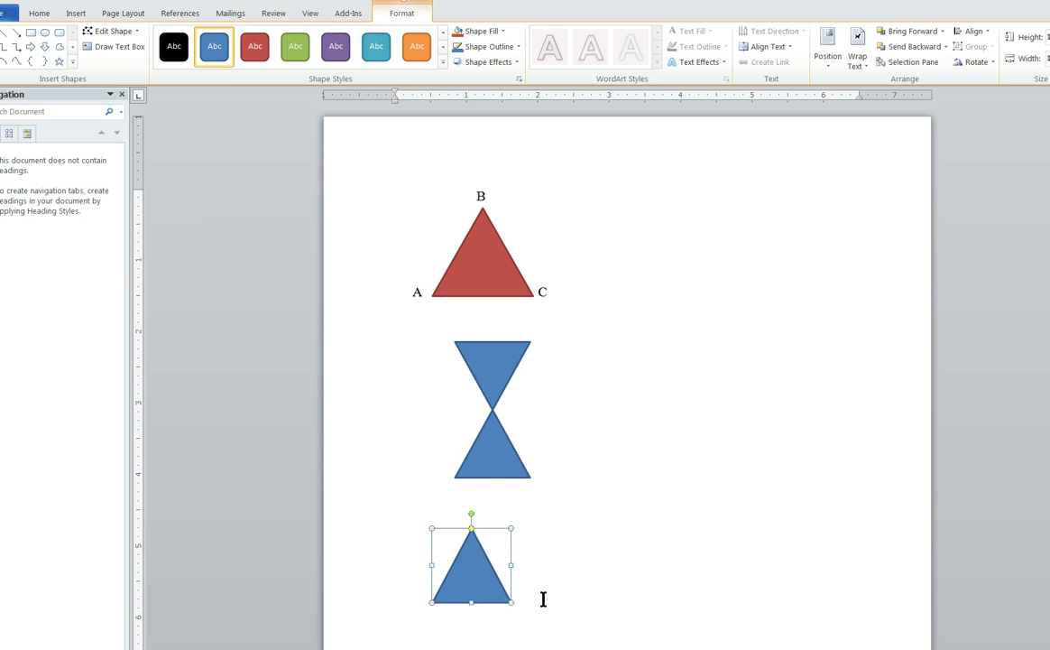
{"action": "right_click", "coordinate": [477, 568]}
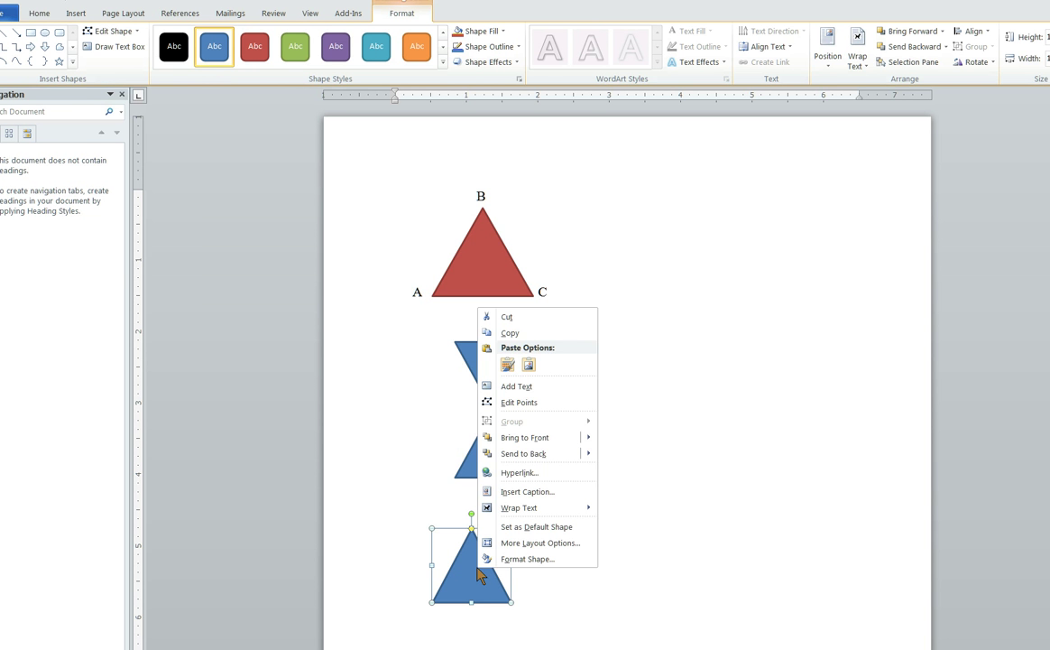
{"action": "mouse_move", "coordinate": [509, 453]}
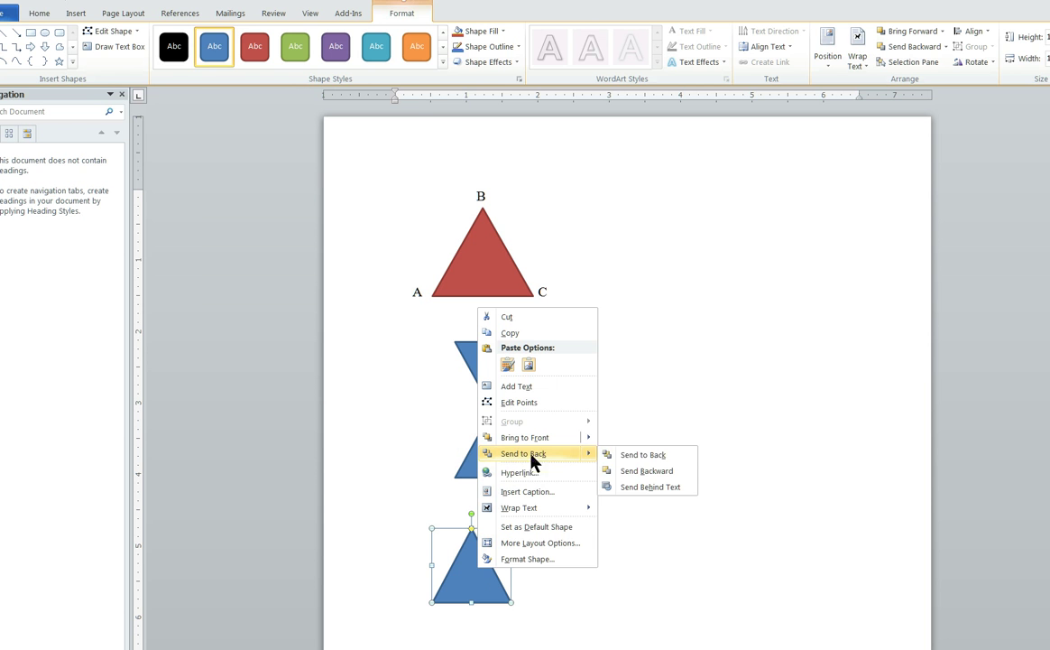
{"action": "left_click", "coordinate": [638, 473]}
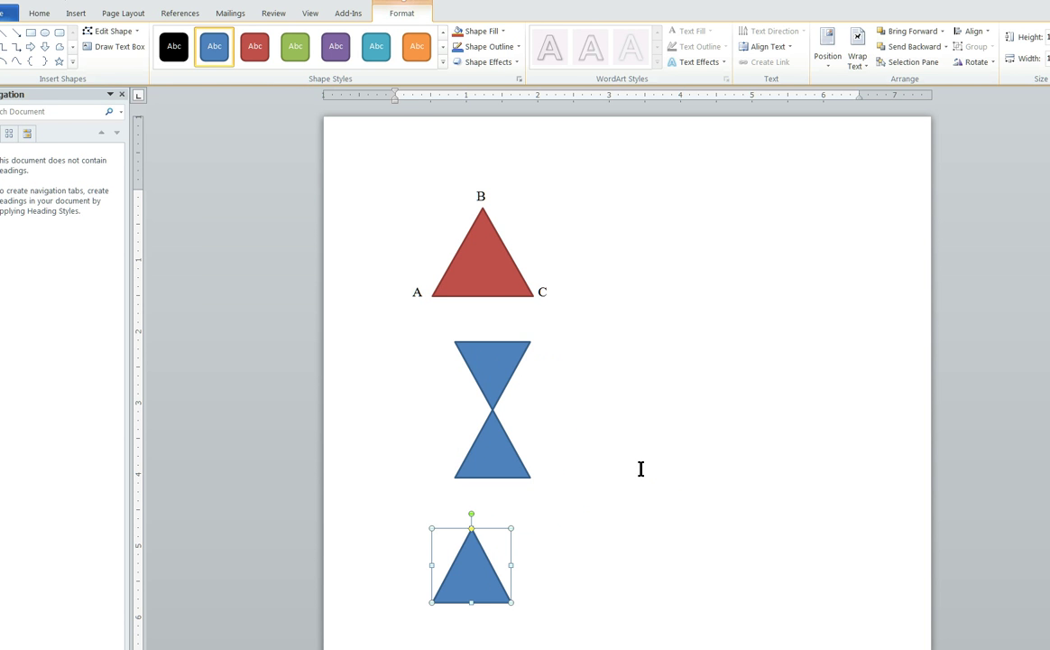
{"action": "left_click", "coordinate": [368, 514]}
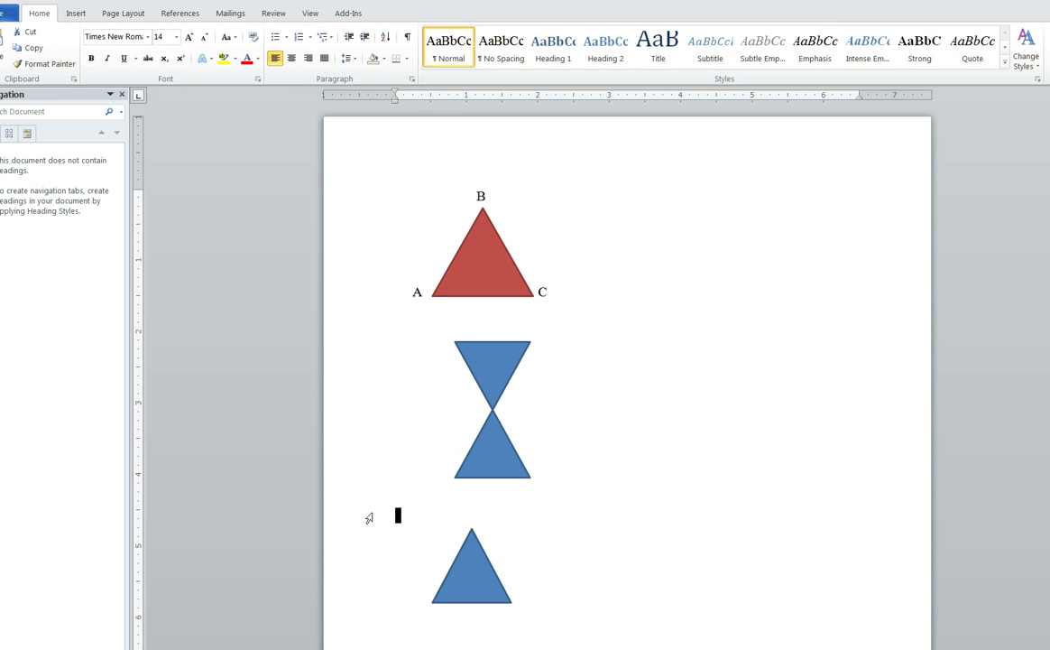
- Draw a small arc at the new triangle's lower-left corner
{"action": "left_click", "coordinate": [78, 18]}
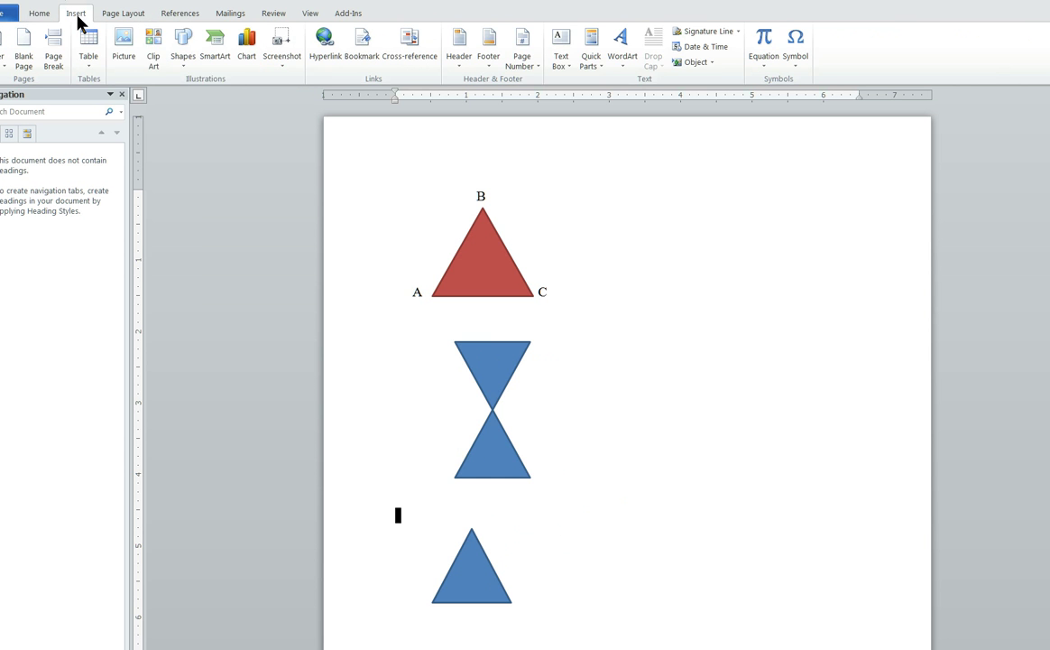
{"action": "left_click", "coordinate": [181, 63]}
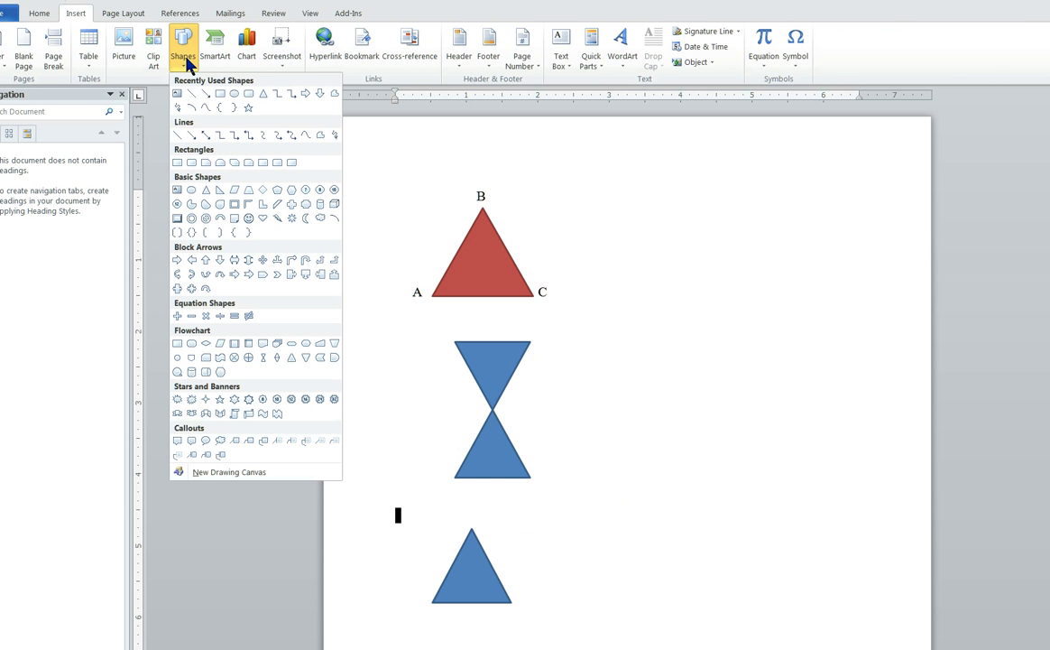
{"action": "left_click", "coordinate": [191, 108]}
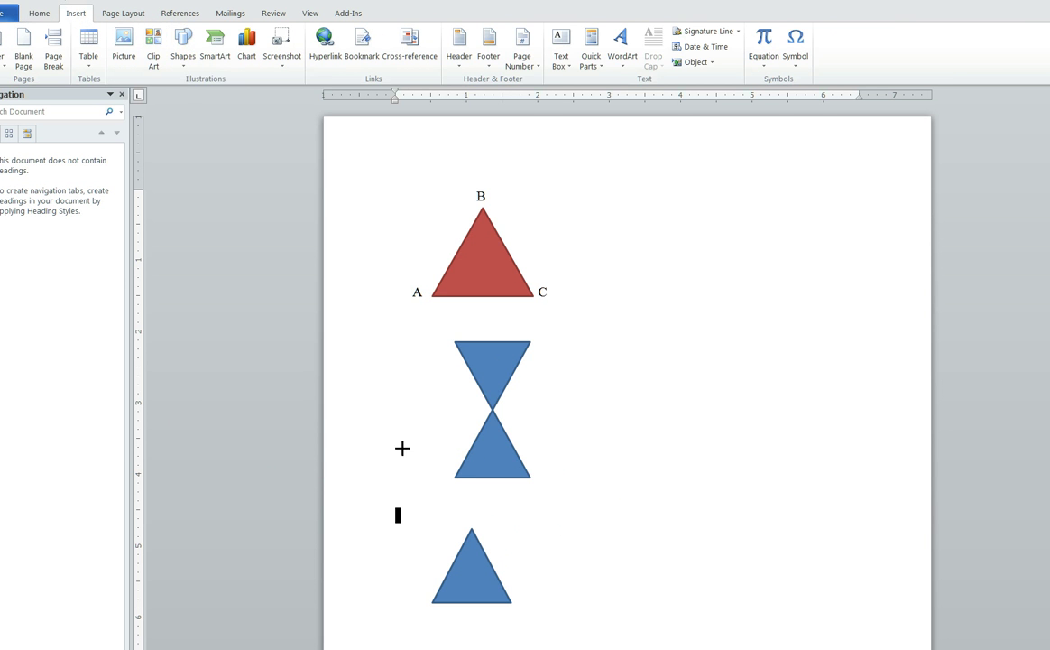
{"action": "left_click", "coordinate": [441, 586]}
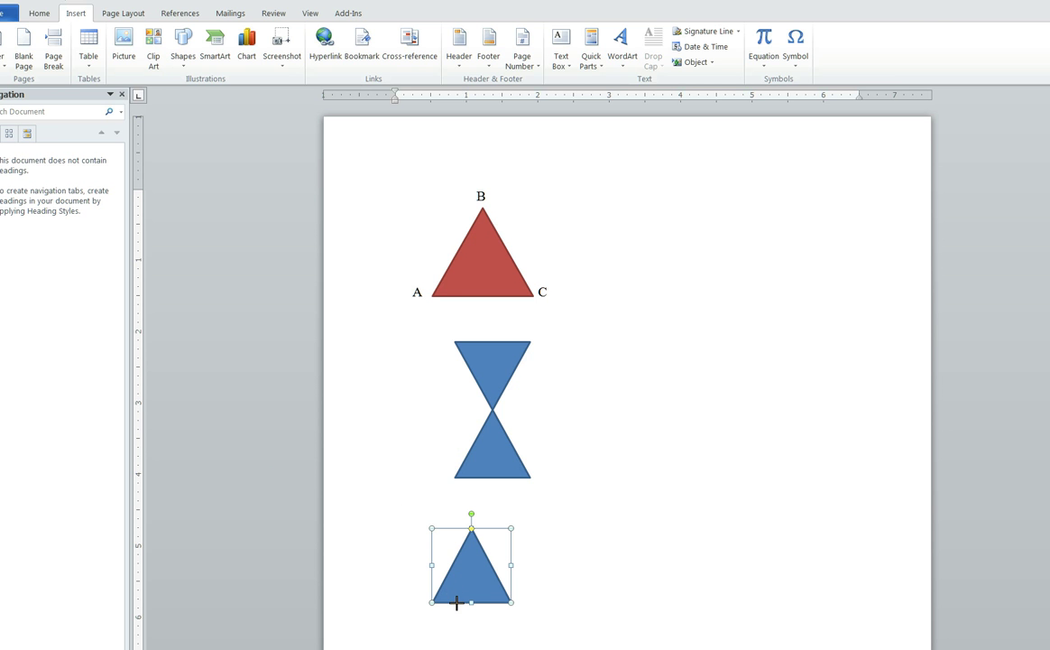
{"action": "left_click_drag", "start_coordinate": [452, 605], "coordinate": [442, 586]}
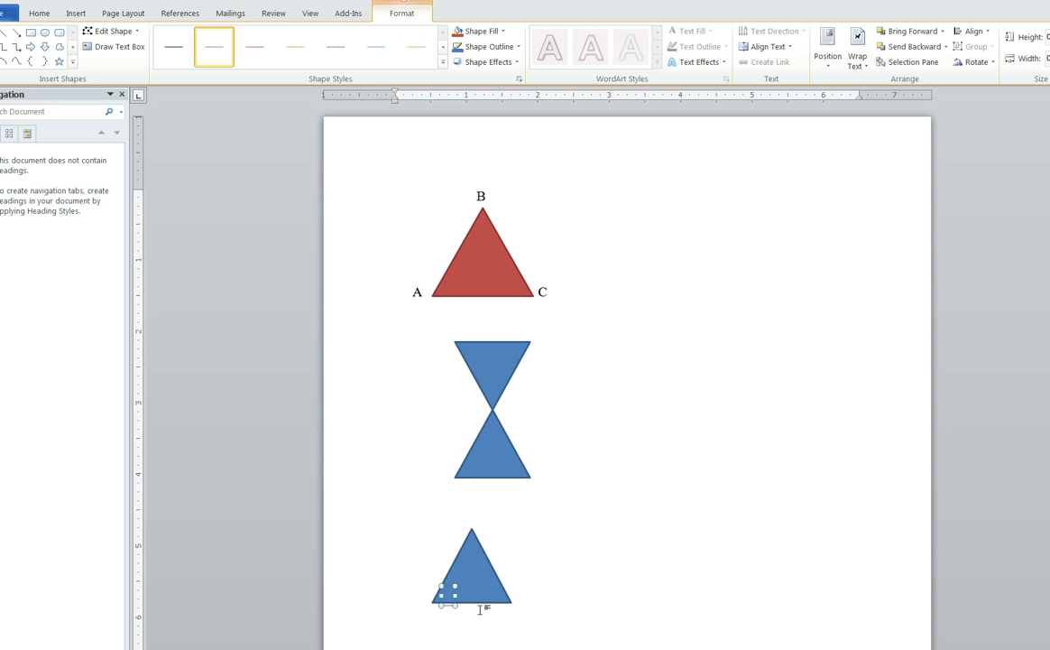
- In Format Shape, give the small arc a black outline 3 pt wide
{"action": "right_click", "coordinate": [481, 614]}
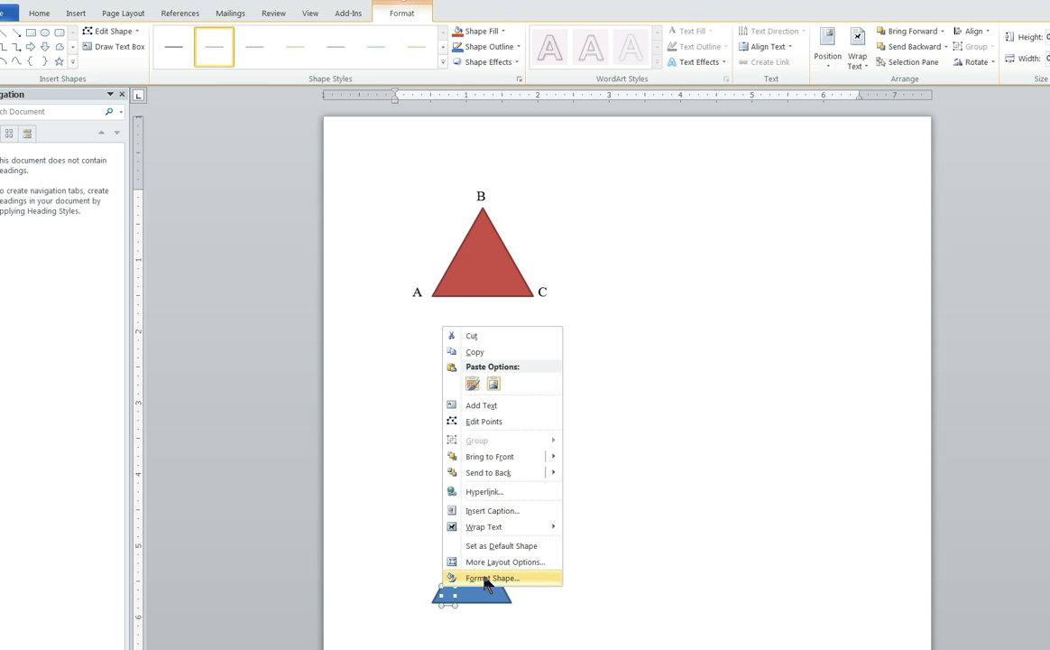
{"action": "left_click", "coordinate": [487, 577]}
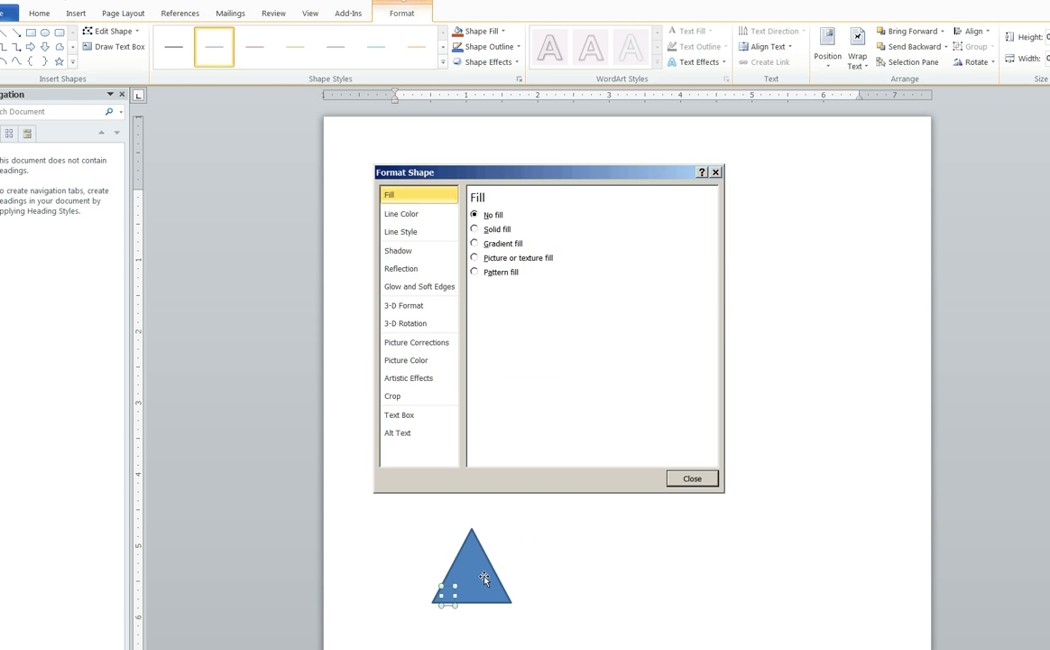
{"action": "left_click", "coordinate": [405, 214]}
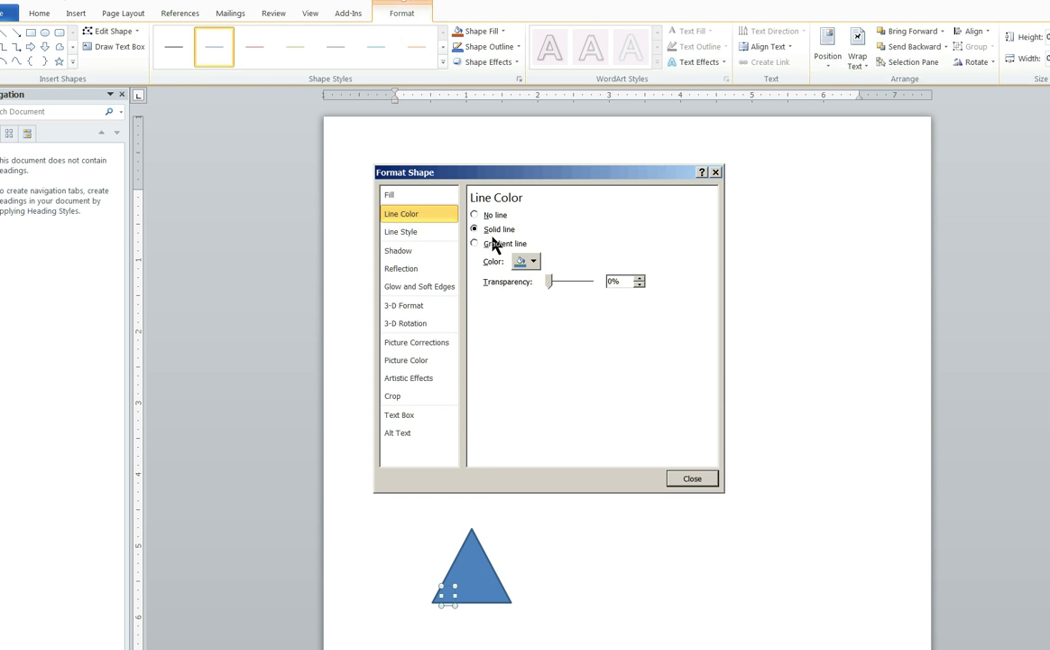
{"action": "left_click", "coordinate": [533, 262]}
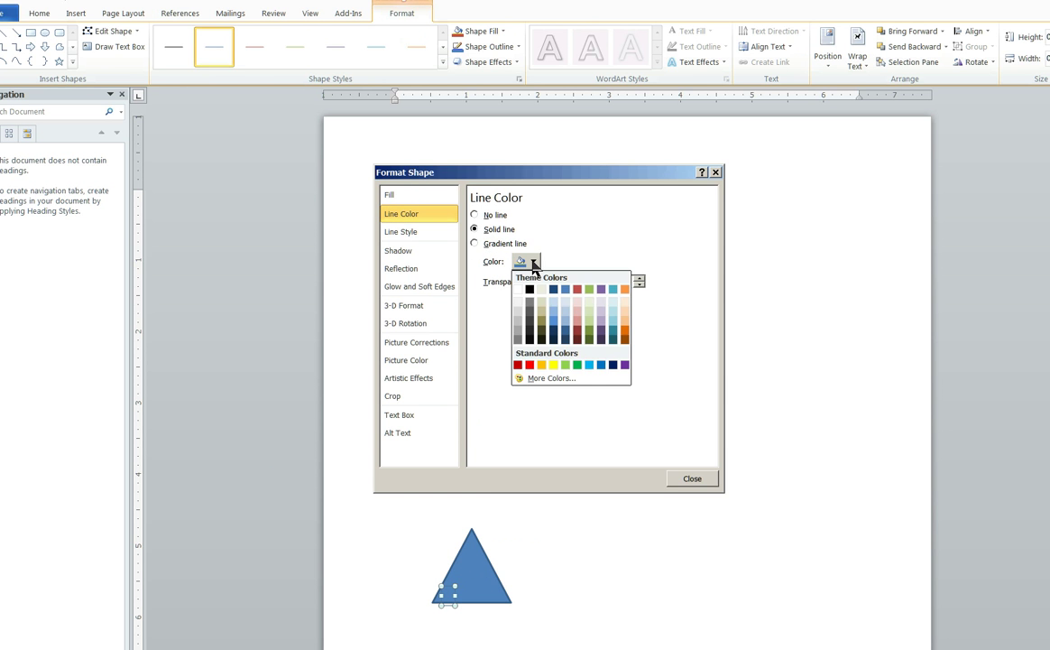
{"action": "left_click", "coordinate": [529, 288]}
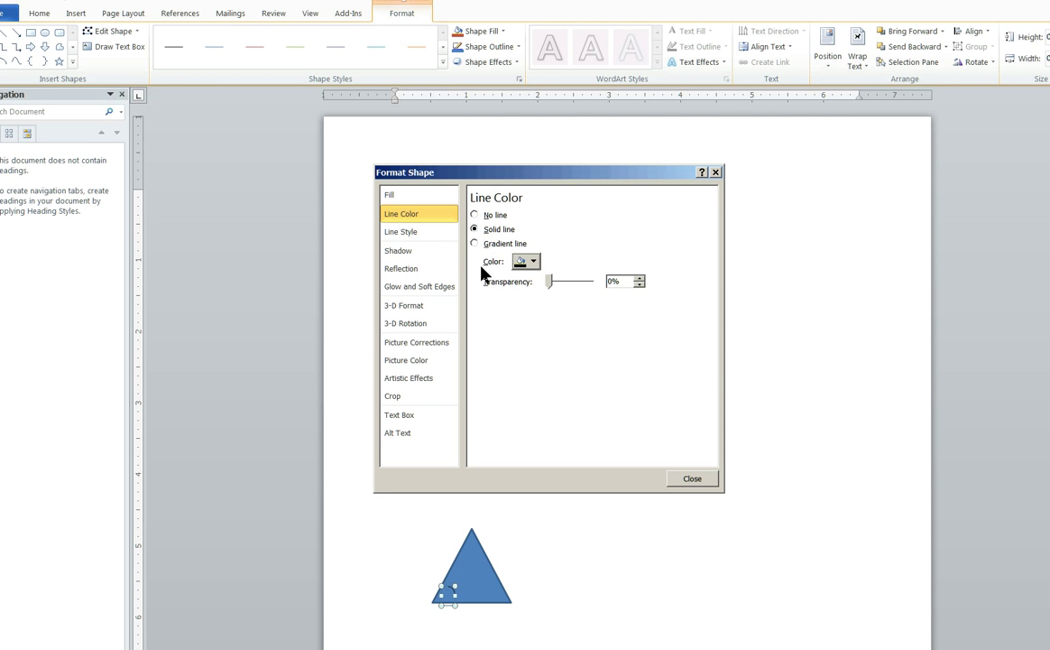
{"action": "left_click", "coordinate": [402, 232]}
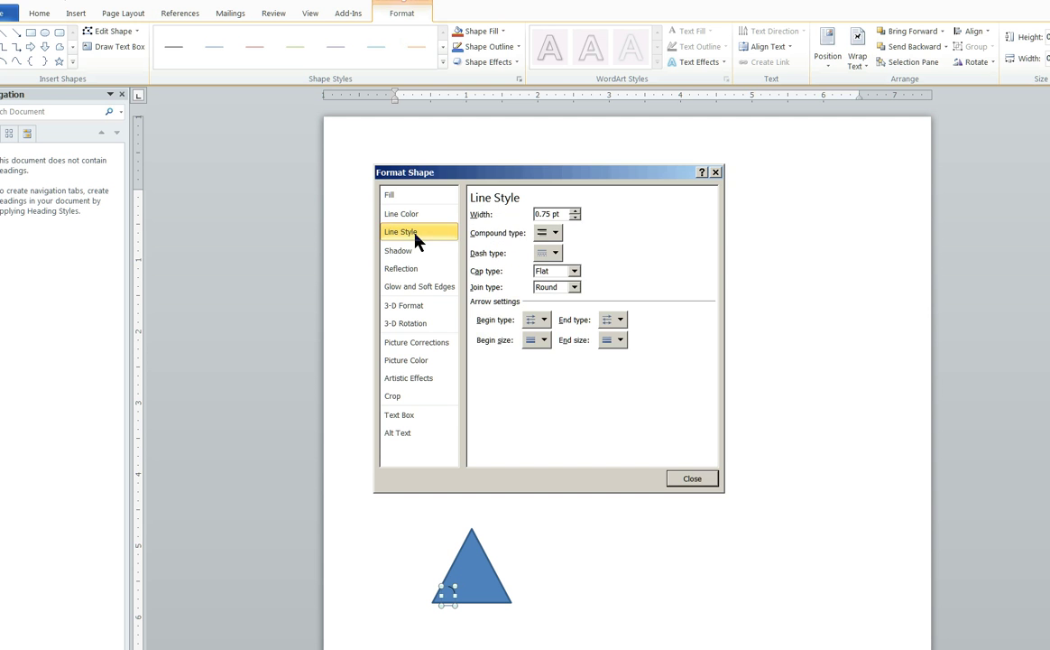
{"action": "left_click", "coordinate": [576, 211]}
{"action": "left_click", "coordinate": [576, 211]}
{"action": "left_click", "coordinate": [576, 212]}
{"action": "left_click", "coordinate": [576, 211]}
{"action": "left_click", "coordinate": [575, 211]}
{"action": "left_click", "coordinate": [576, 211]}
{"action": "left_click", "coordinate": [575, 211]}
{"action": "left_click", "coordinate": [576, 211]}
{"action": "left_click", "coordinate": [575, 211]}
{"action": "left_click", "coordinate": [486, 587]}
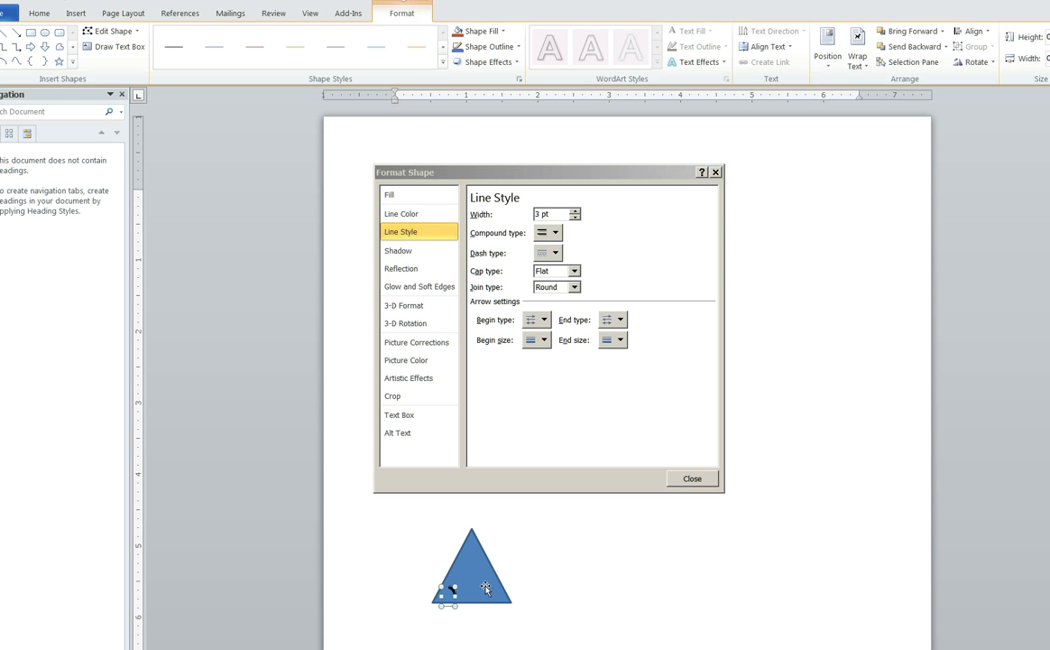
- Give the bottom blue triangle a white shape fill
{"action": "left_click", "coordinate": [693, 479]}
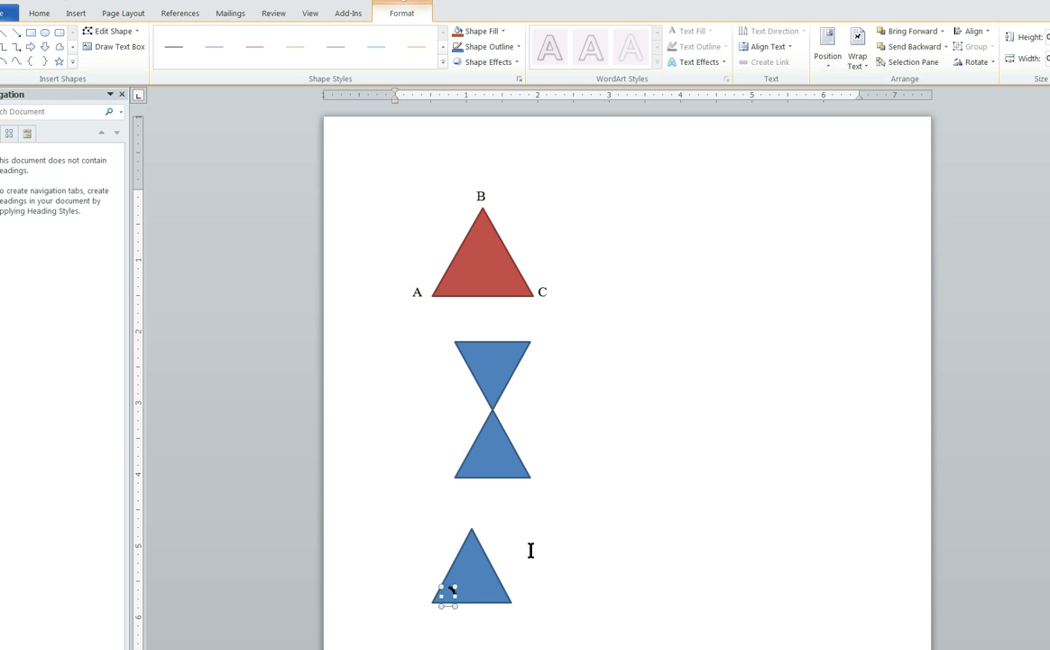
{"action": "left_click", "coordinate": [474, 569]}
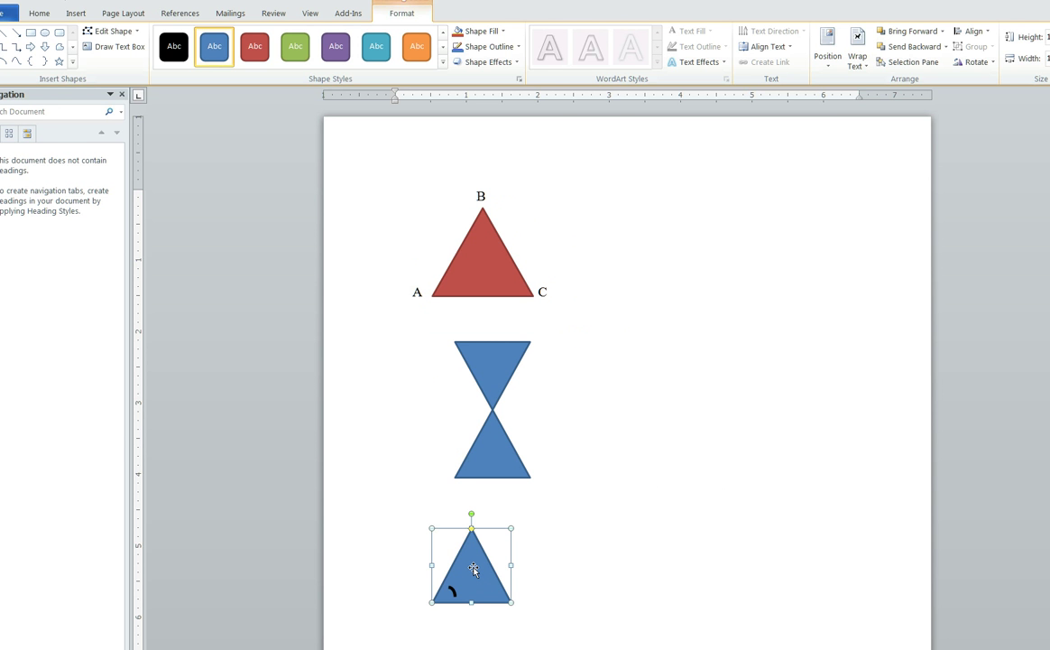
{"action": "right_click", "coordinate": [474, 572]}
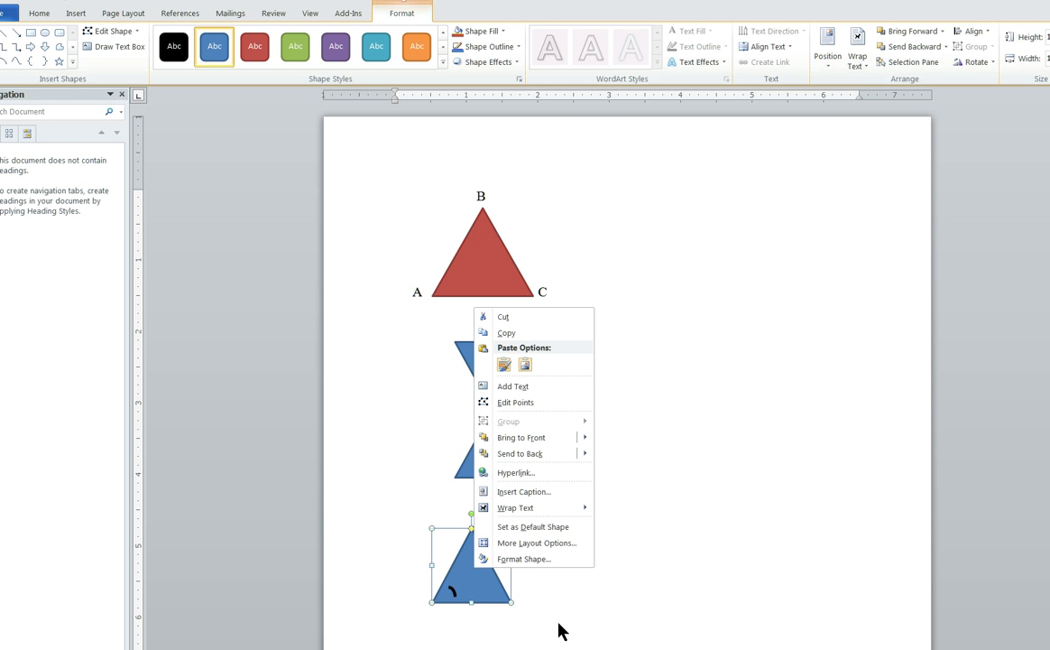
{"action": "left_click", "coordinate": [595, 614]}
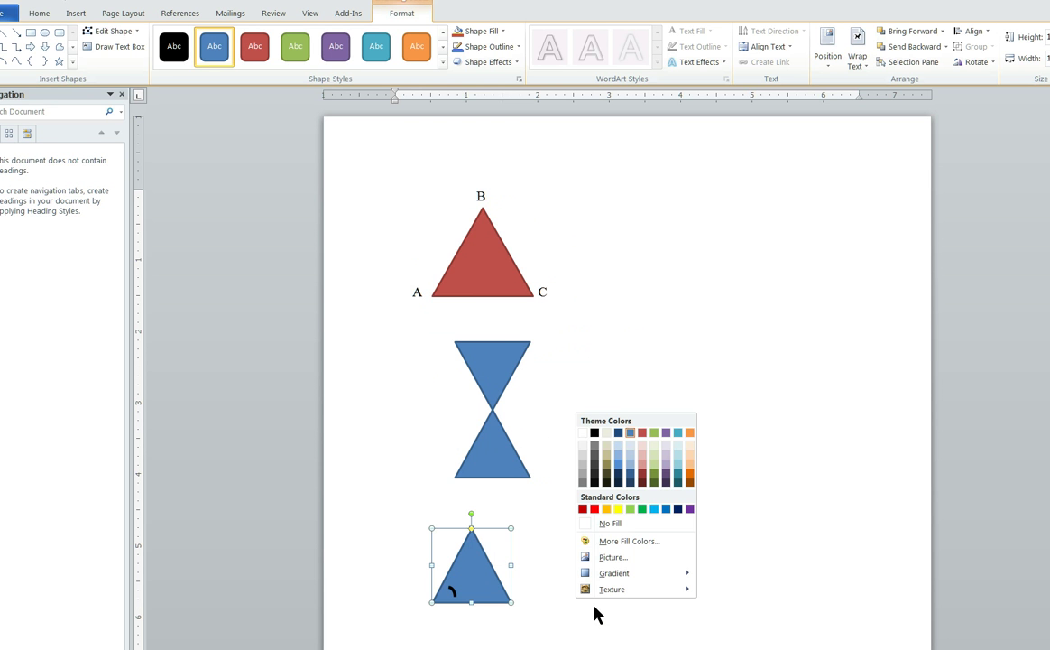
{"action": "left_click", "coordinate": [584, 433]}
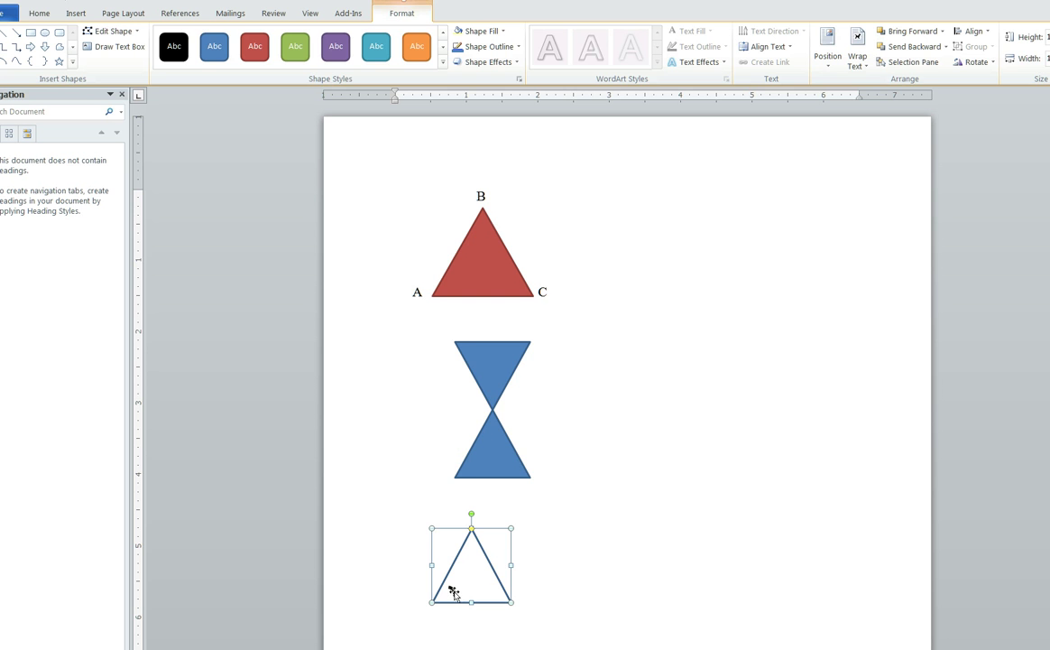
- Select the corner arc mark, then the whole triangle, and switch to the geometry notes PDF
{"action": "left_click", "coordinate": [454, 591]}
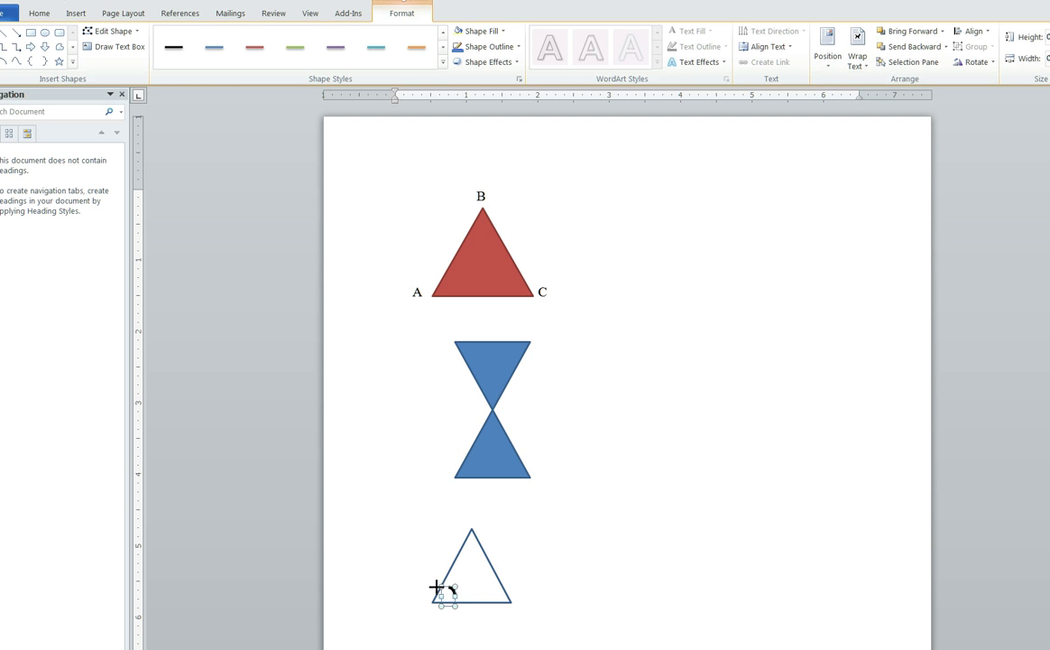
{"action": "left_click", "coordinate": [440, 588]}
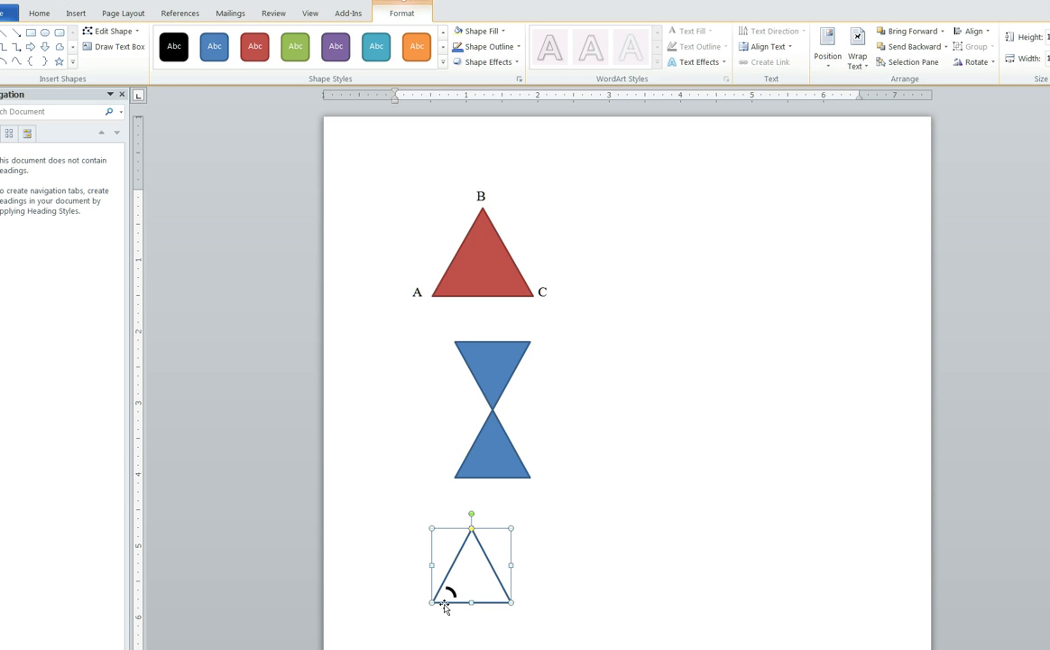
{"action": "left_click", "coordinate": [450, 591]}
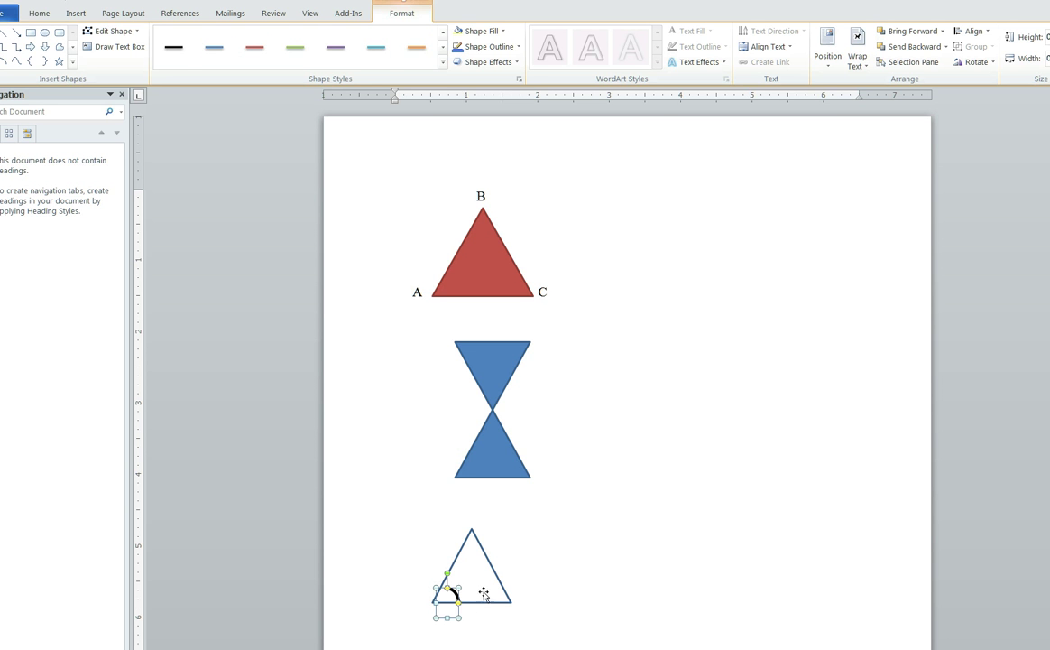
{"action": "left_click", "coordinate": [484, 592]}
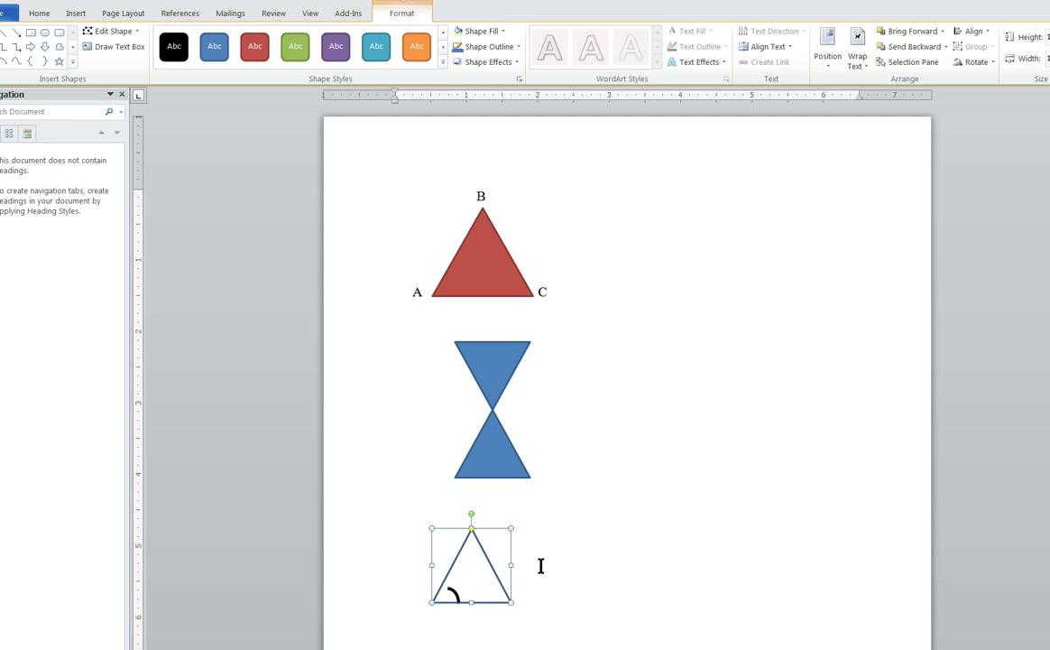
{"action": "key", "text": "alt+Tab"}
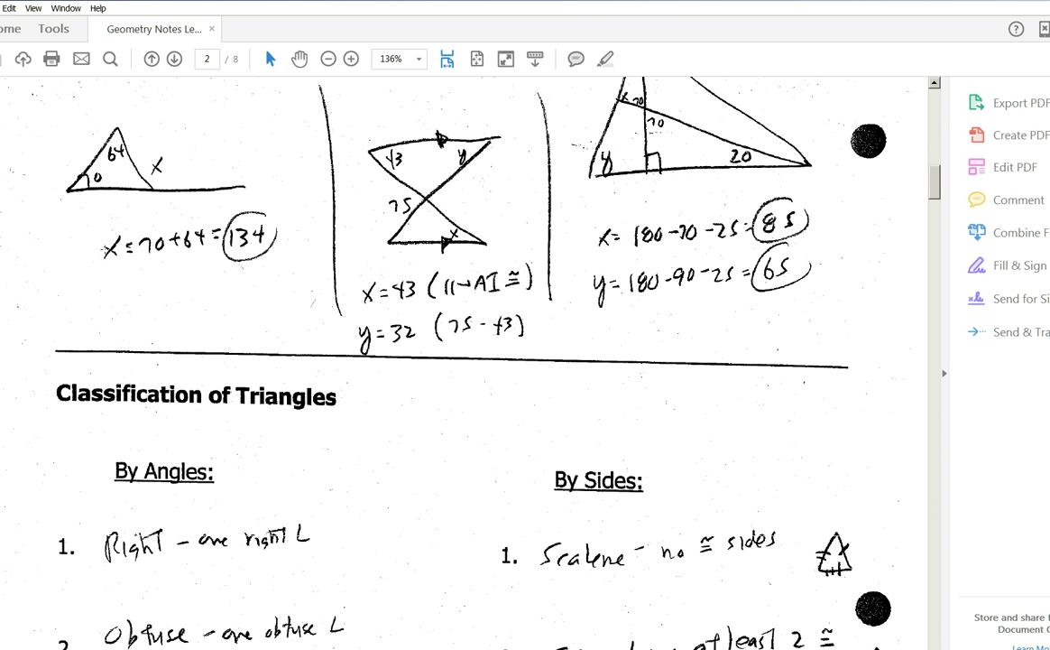
- Back in Word, insert a degree sign beside the bottom triangle, then cut it out again
{"action": "key", "text": "alt+Tab"}
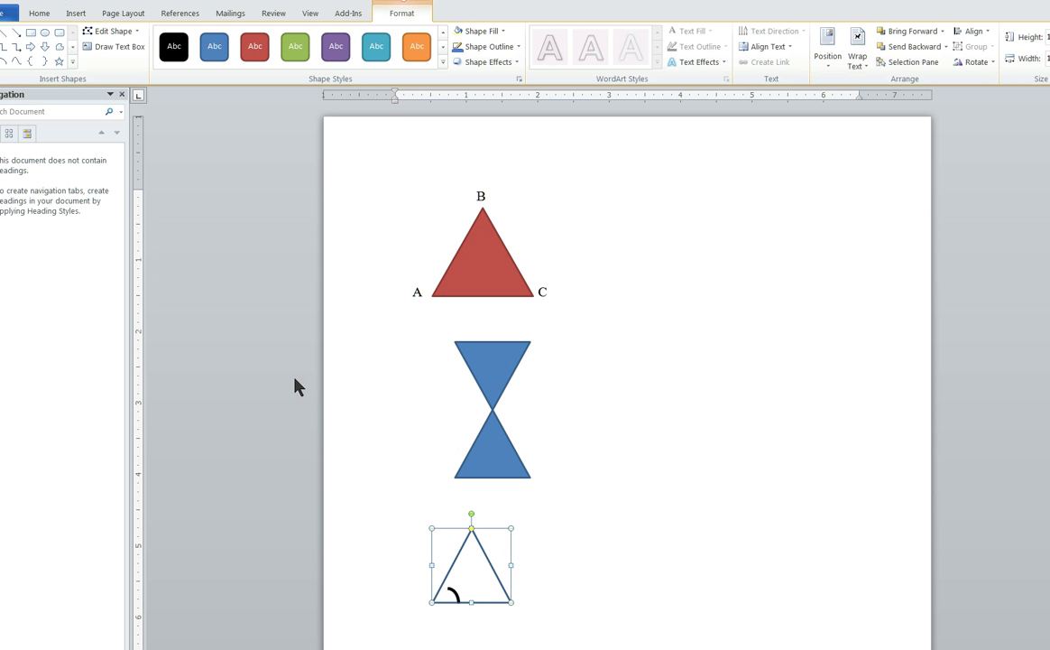
{"action": "left_click", "coordinate": [76, 13]}
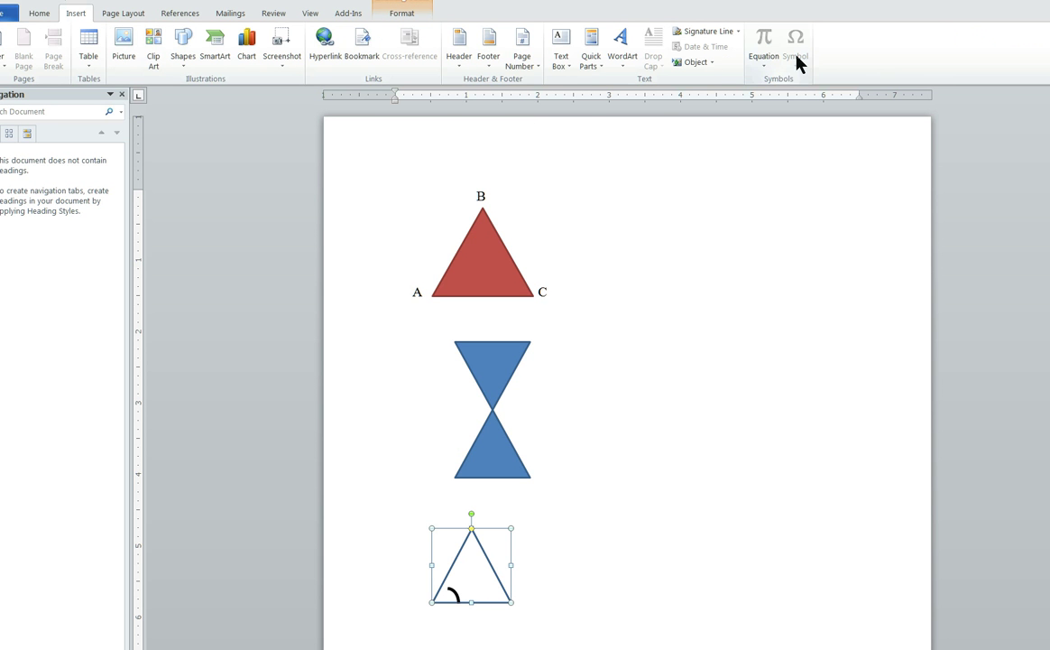
{"action": "left_click", "coordinate": [528, 553]}
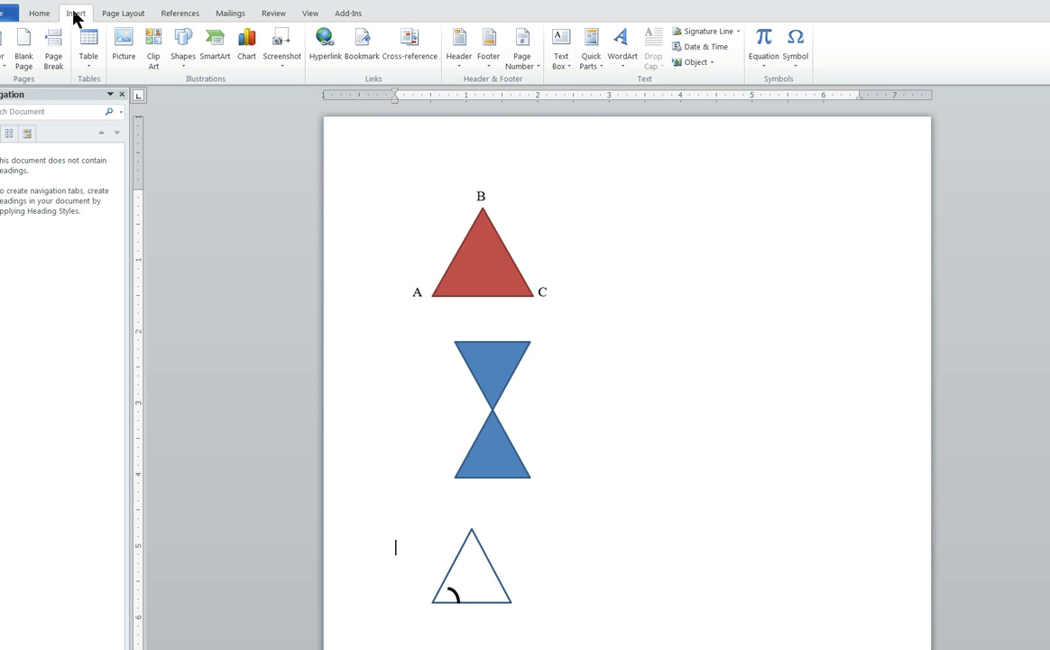
{"action": "left_click", "coordinate": [795, 61]}
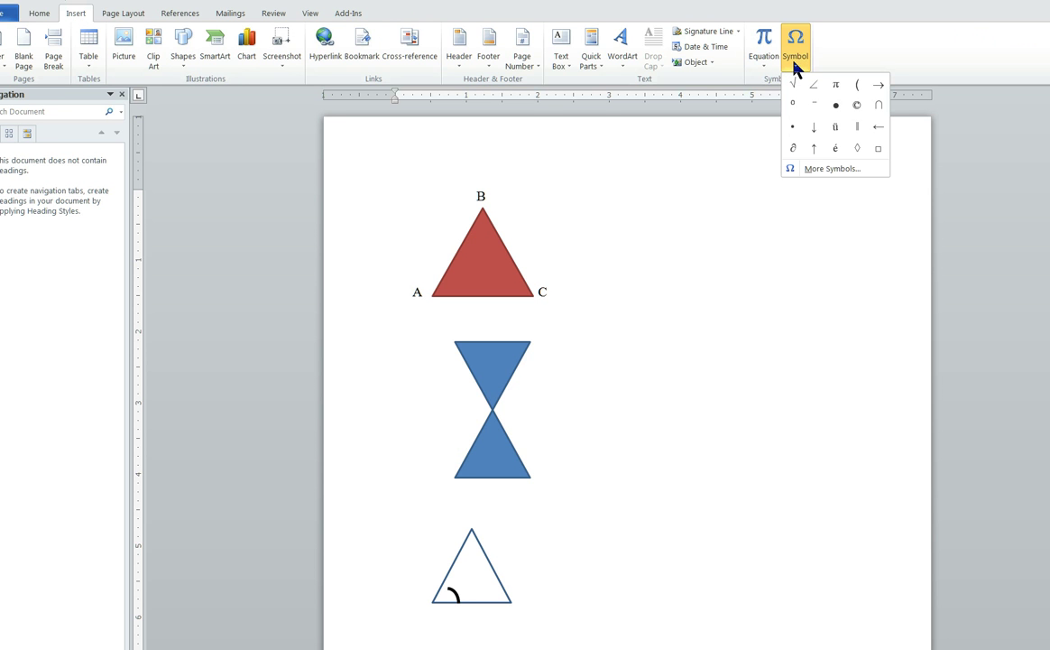
{"action": "left_click", "coordinate": [793, 106]}
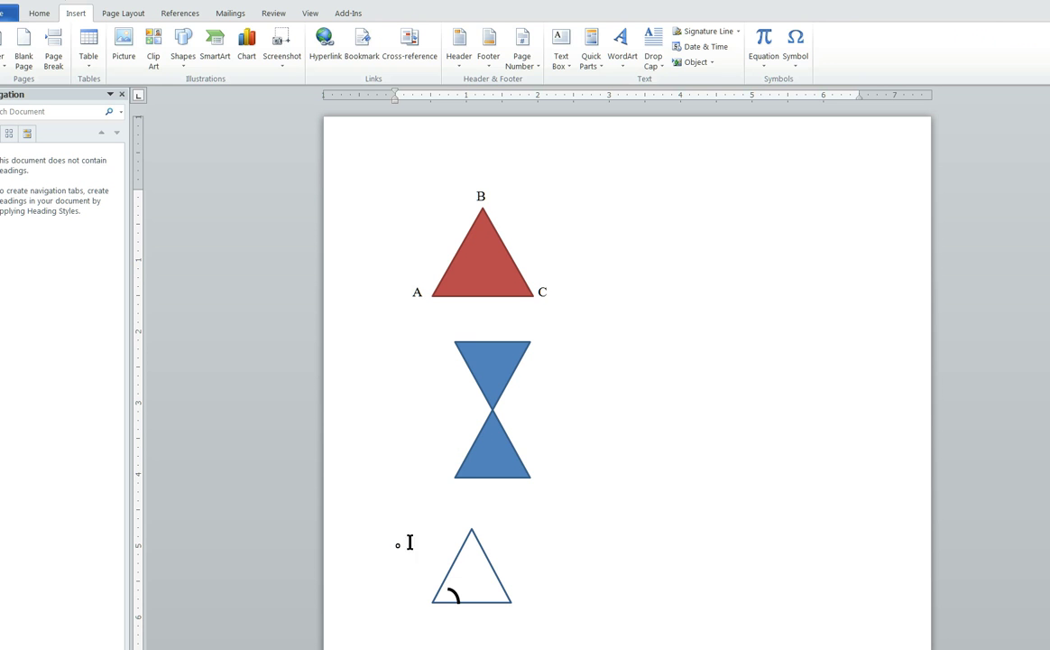
{"action": "key", "text": "shift+Left"}
{"action": "key", "text": "ctrl+x"}
{"action": "left_click", "coordinate": [458, 579]}
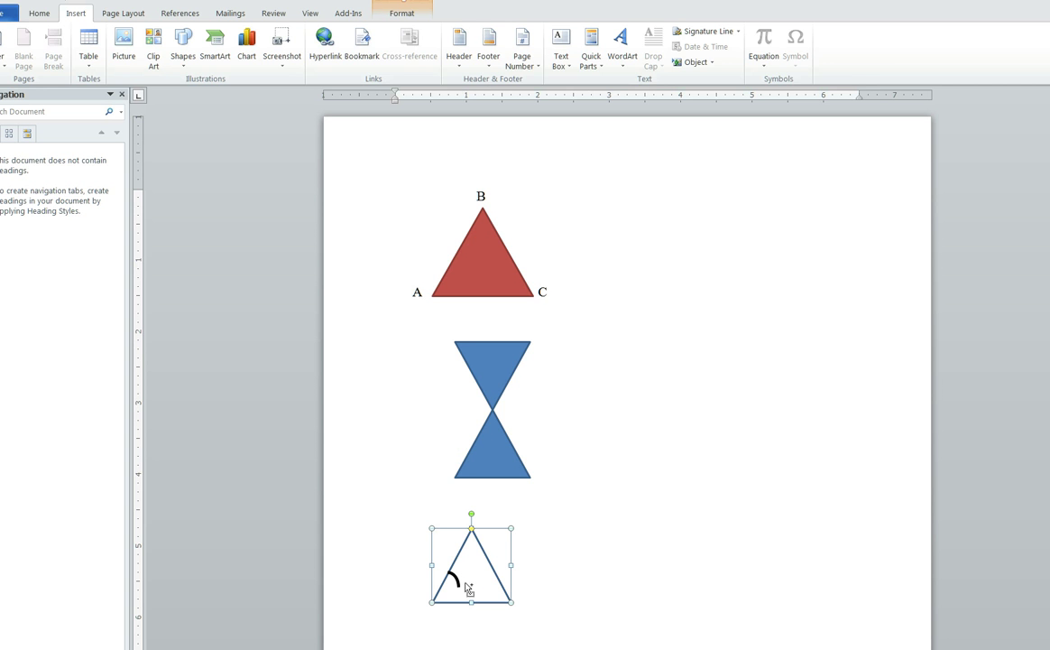
- Drag the displaced angle arc back onto the triangle's lower-left corner
{"action": "left_click", "coordinate": [463, 581]}
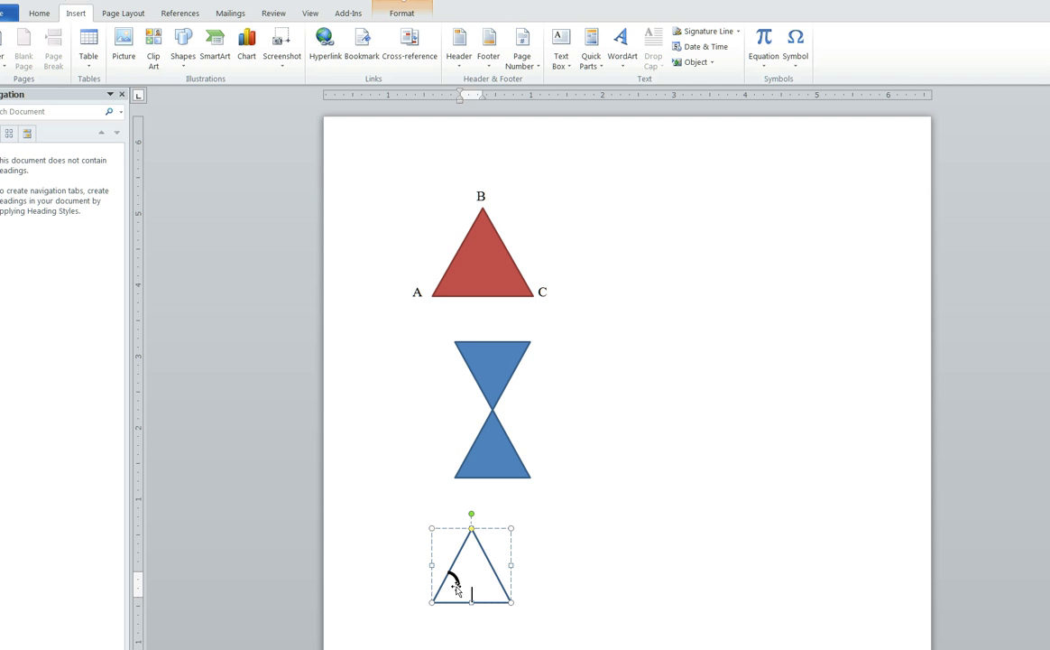
{"action": "key", "text": "Escape"}
{"action": "key", "text": "Escape"}
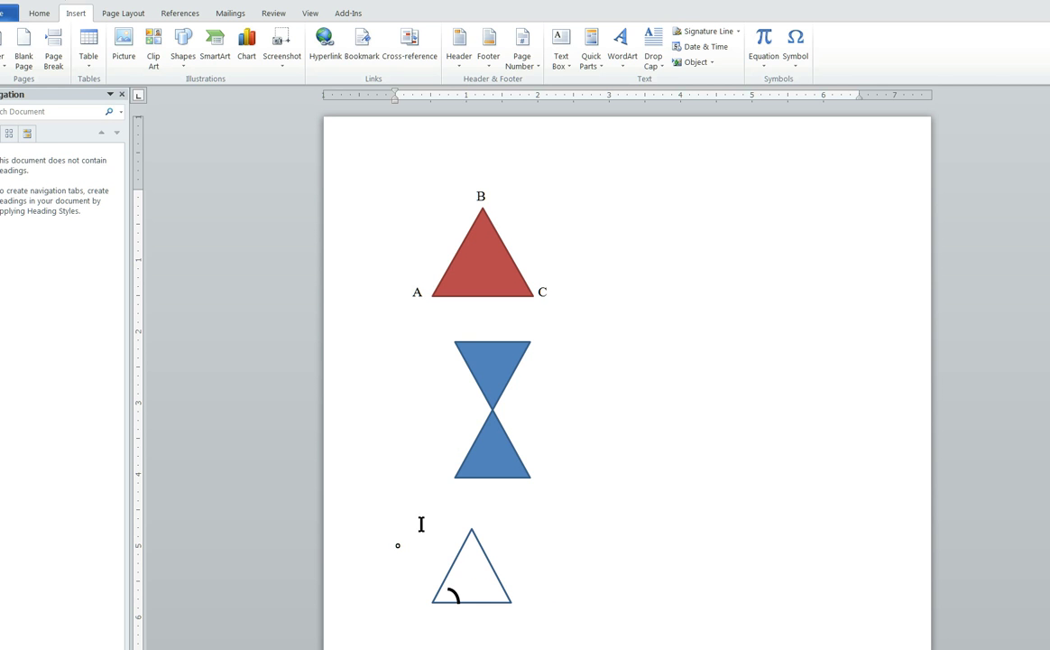
{"action": "key", "text": "Return"}
{"action": "key", "text": "Return"}
{"action": "key", "text": "Return"}
{"action": "key", "text": "Delete"}
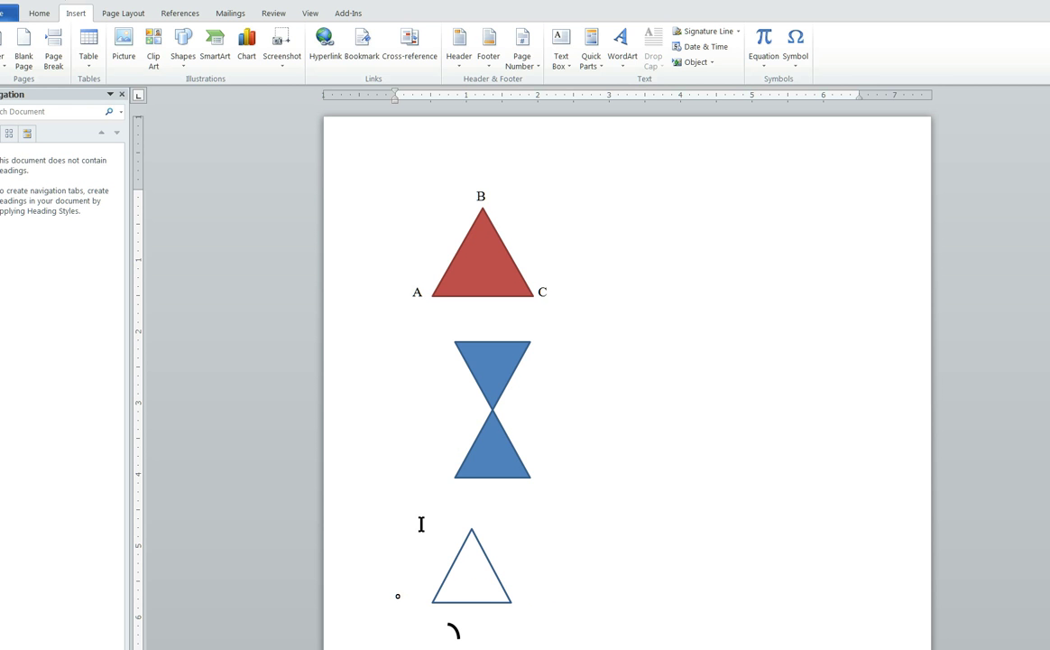
{"action": "left_click", "coordinate": [454, 629]}
{"action": "left_click_drag", "start_coordinate": [444, 591], "coordinate": [437, 585]}
{"action": "left_click", "coordinate": [393, 594]}
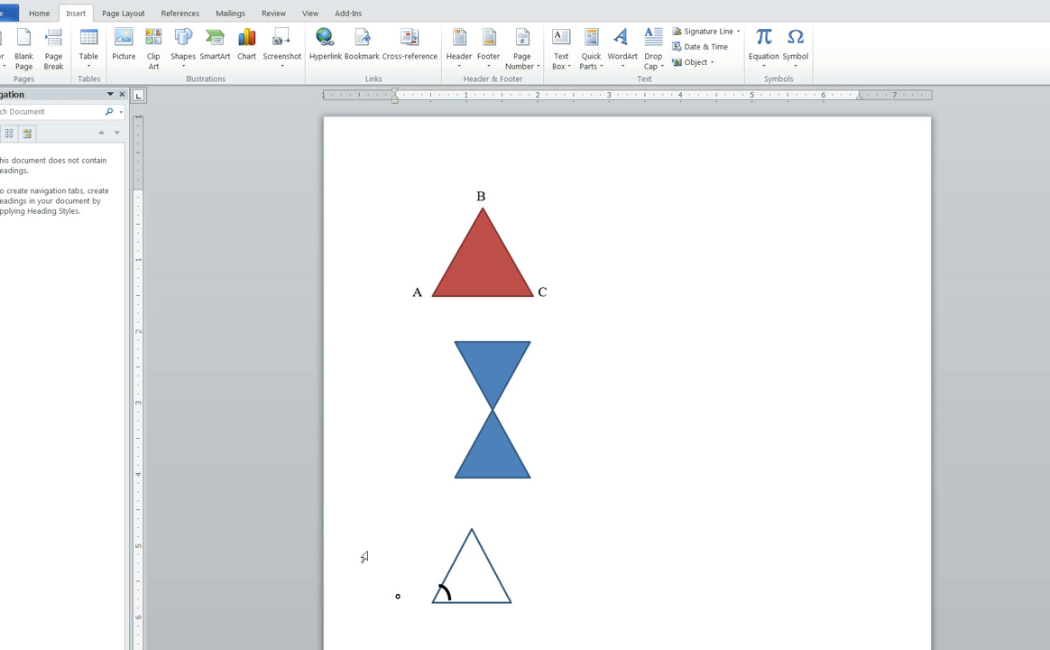
- Paste the degree sign and send the outline triangle behind the text
{"action": "key", "text": "ctrl+v"}
{"action": "key", "text": "ctrl+v"}
{"action": "left_click", "coordinate": [471, 570]}
{"action": "right_click", "coordinate": [475, 567]}
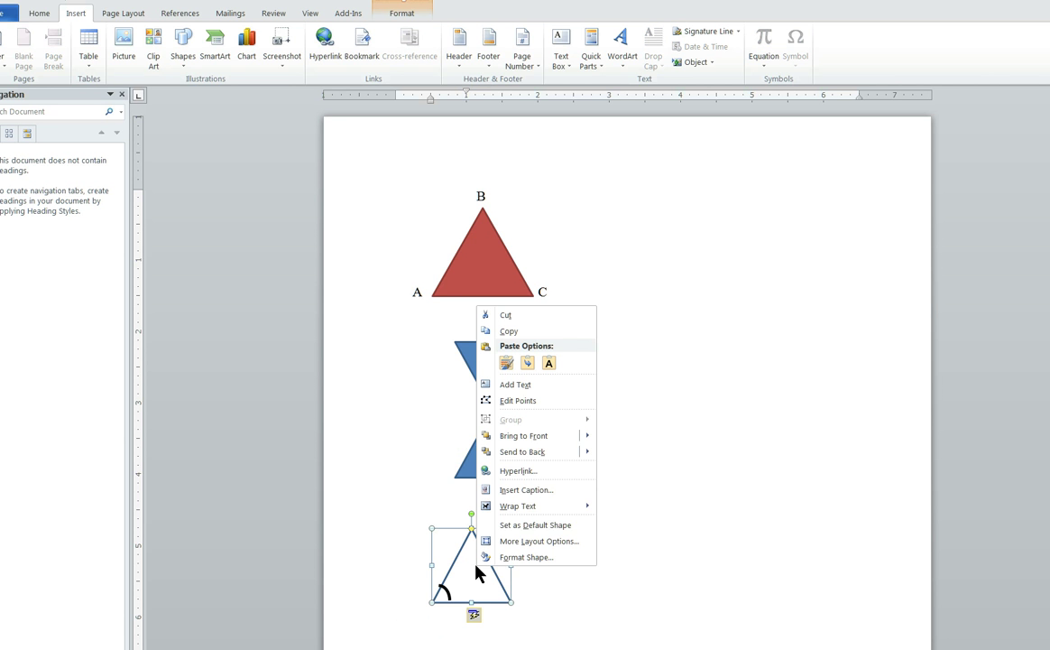
{"action": "mouse_move", "coordinate": [524, 456]}
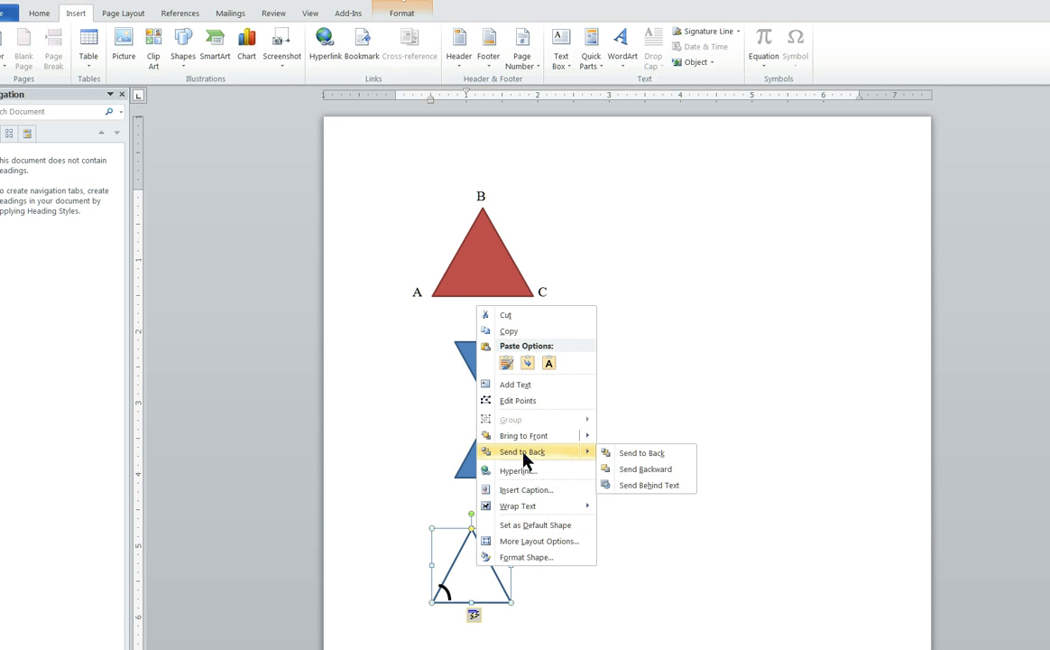
{"action": "left_click", "coordinate": [637, 486]}
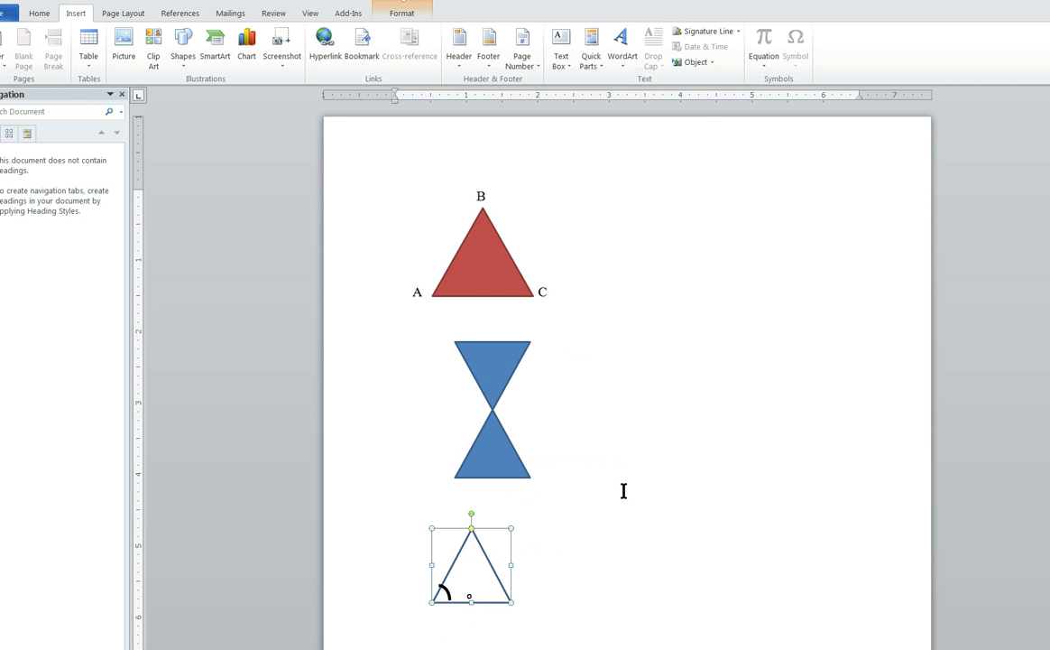
- Reposition the degree sign inside the outline triangle, left-aligned
{"action": "left_click", "coordinate": [470, 584]}
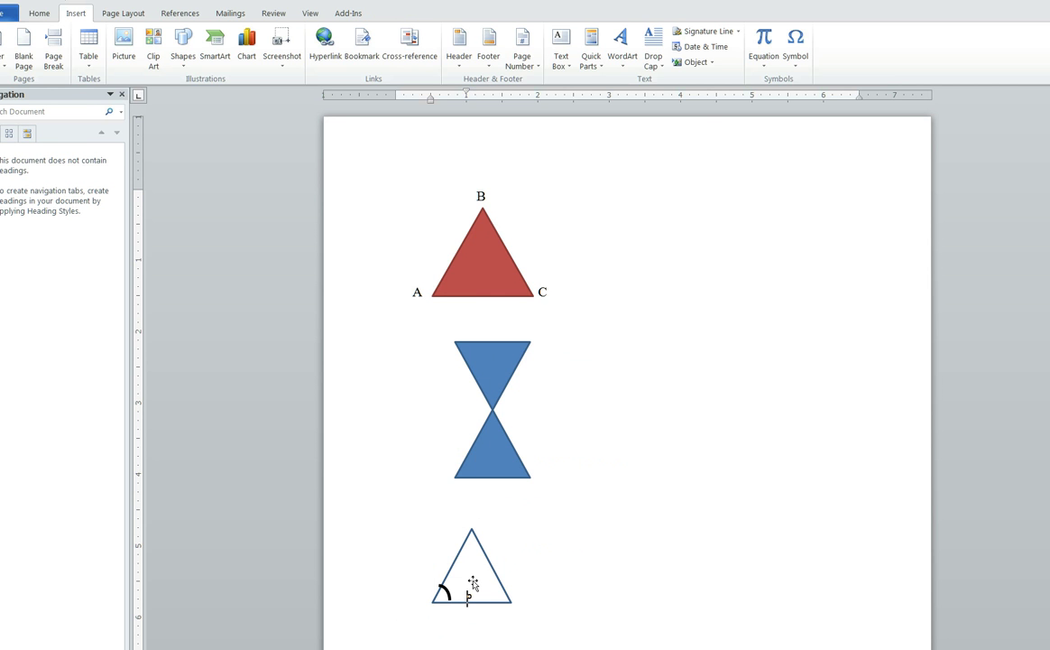
{"action": "key", "text": "BackSpace"}
{"action": "left_click", "coordinate": [472, 592]}
{"action": "key", "text": "BackSpace"}
{"action": "key", "text": "Delete"}
{"action": "left_click", "coordinate": [483, 588]}
{"action": "key", "text": "ctrl+v"}
{"action": "key", "text": "ctrl+l"}
{"action": "left_click", "coordinate": [483, 587]}
- Check the notes PDF, then type 64 after a tab near the triangle's top vertex
{"action": "key", "text": "alt+Tab"}
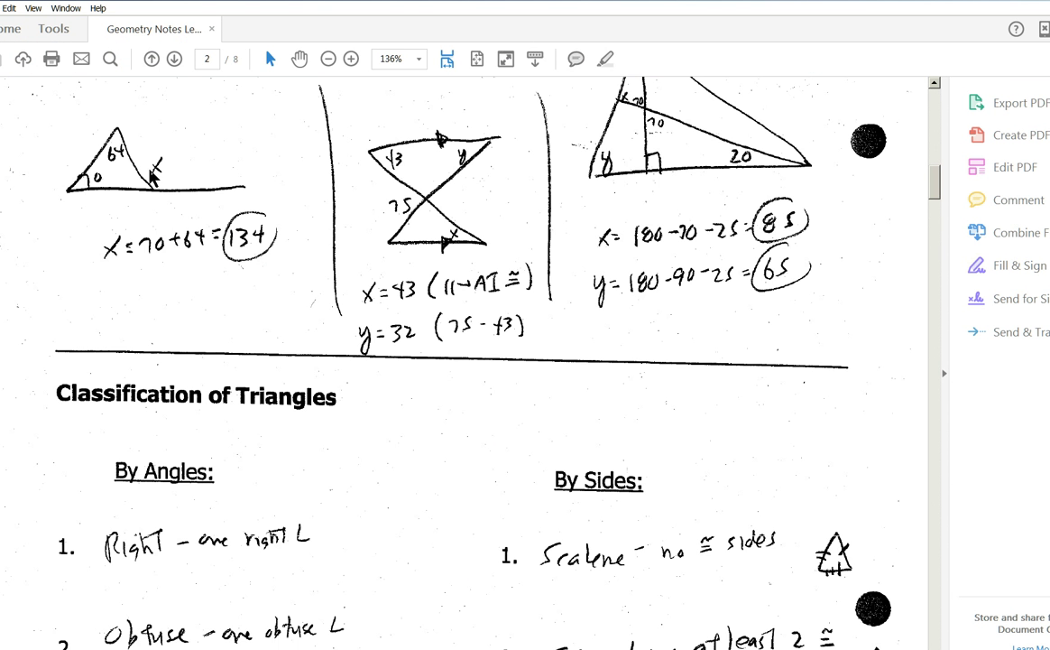
{"action": "key", "text": "alt+Tab"}
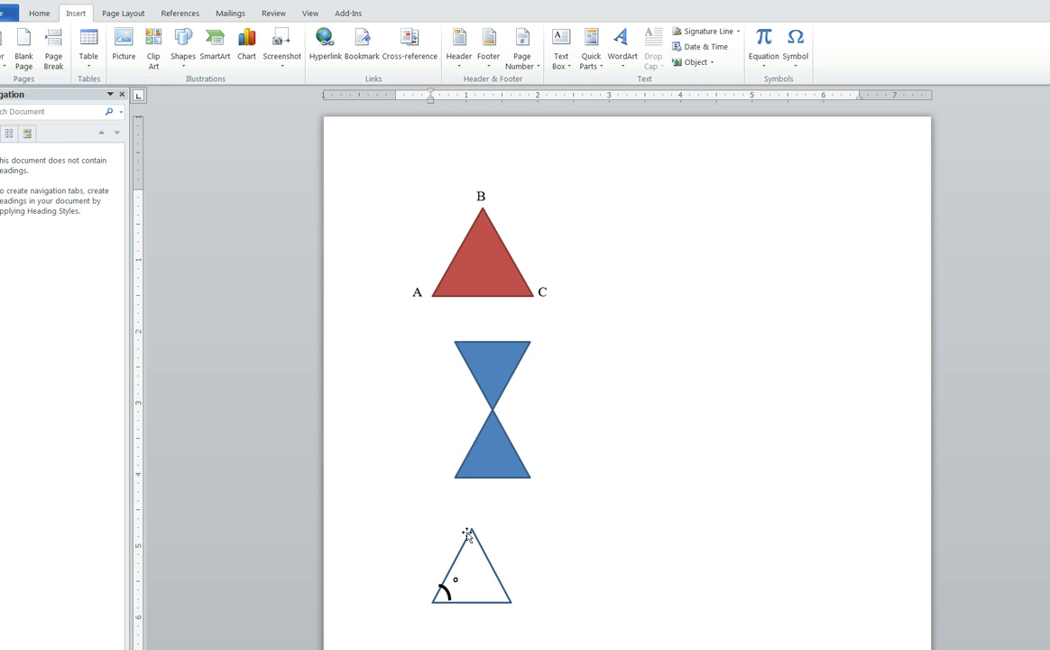
{"action": "left_click", "coordinate": [404, 527]}
{"action": "key", "text": "Tab"}
{"action": "type", "text": "64"}
{"action": "key", "text": "alt+Tab"}
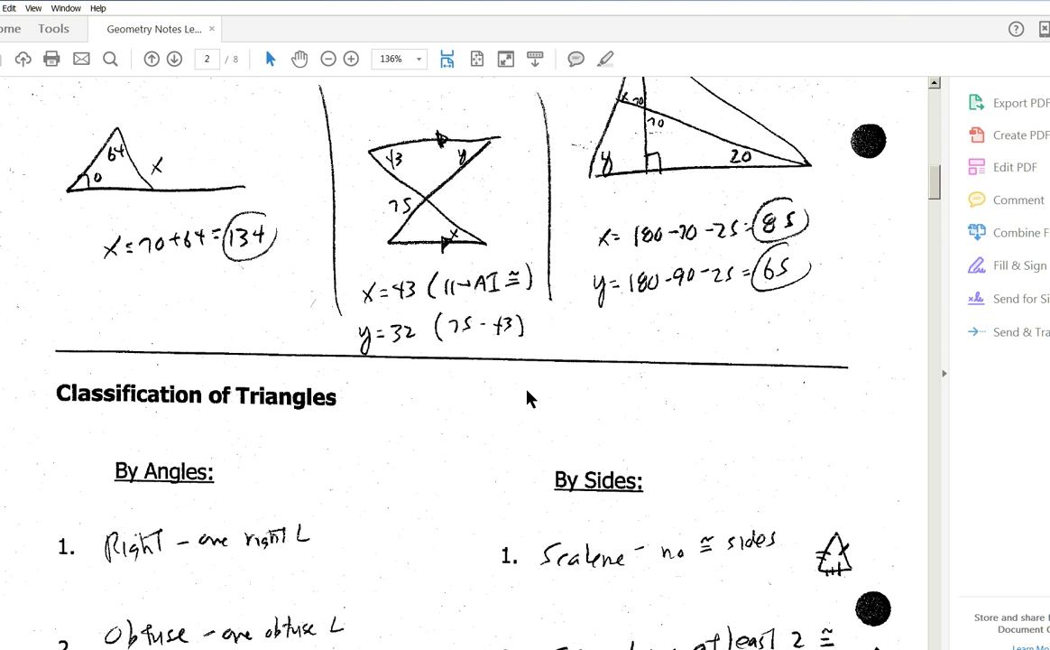
{"action": "key", "text": "alt+Tab"}
{"action": "left_click", "coordinate": [516, 605]}
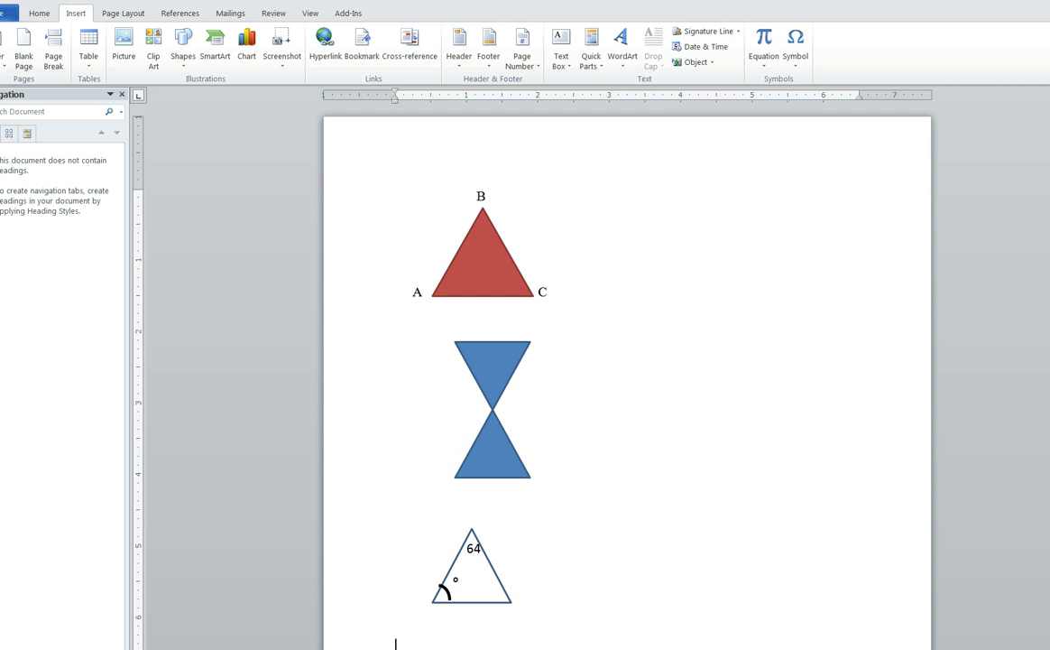
- Draw a right triangle below the 64° triangle and place it behind the text
{"action": "scroll", "coordinate": [504, 579], "scroll_direction": "down", "scroll_amount": 3}
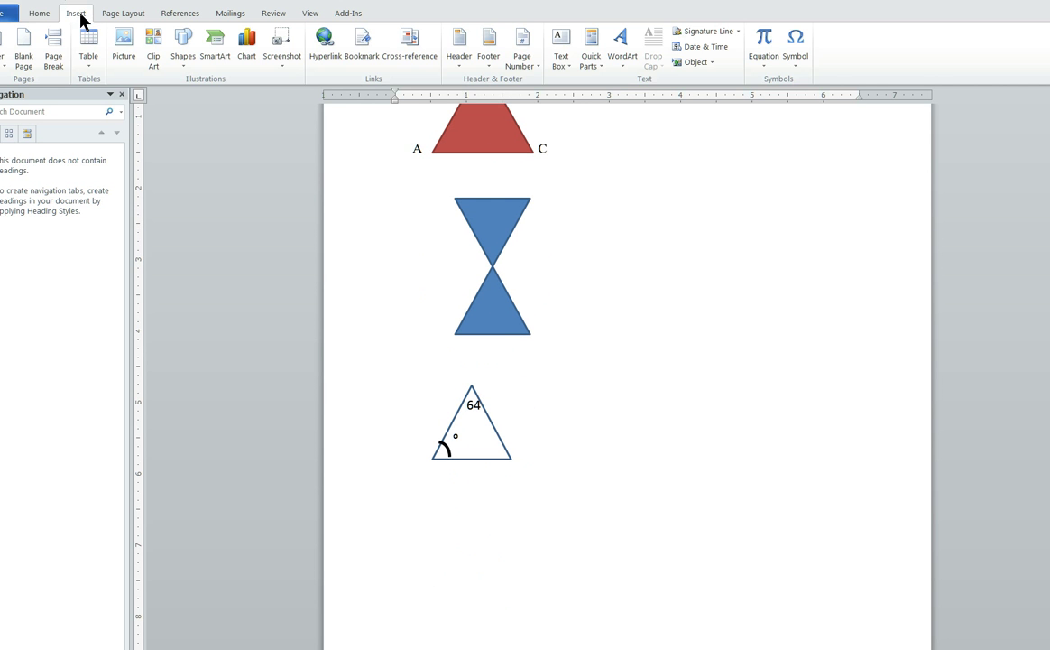
{"action": "left_click", "coordinate": [183, 64]}
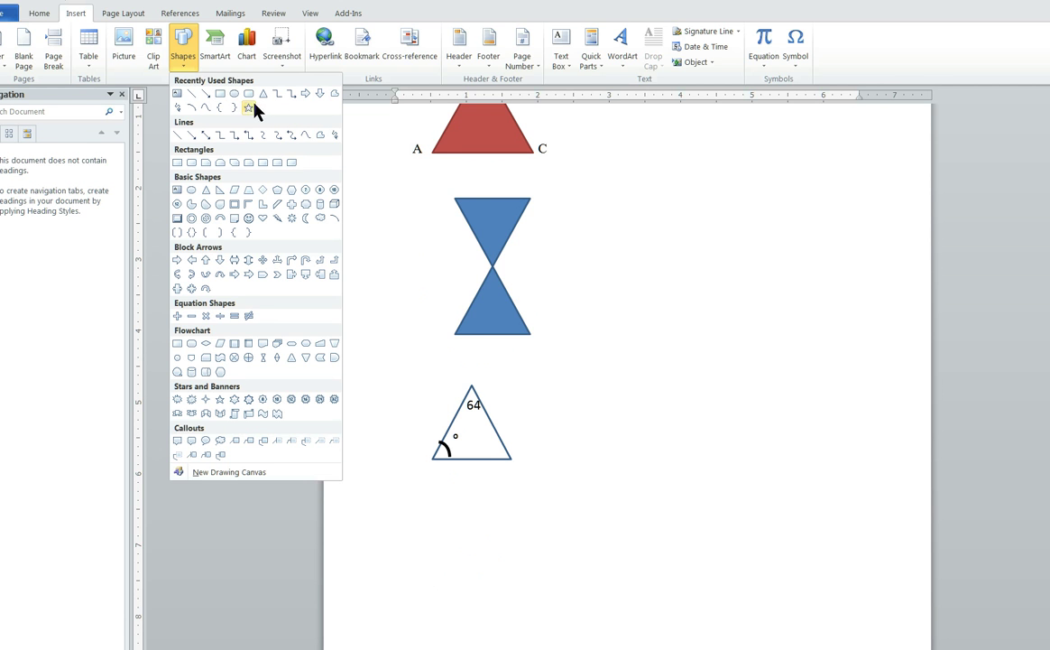
{"action": "left_click", "coordinate": [221, 192]}
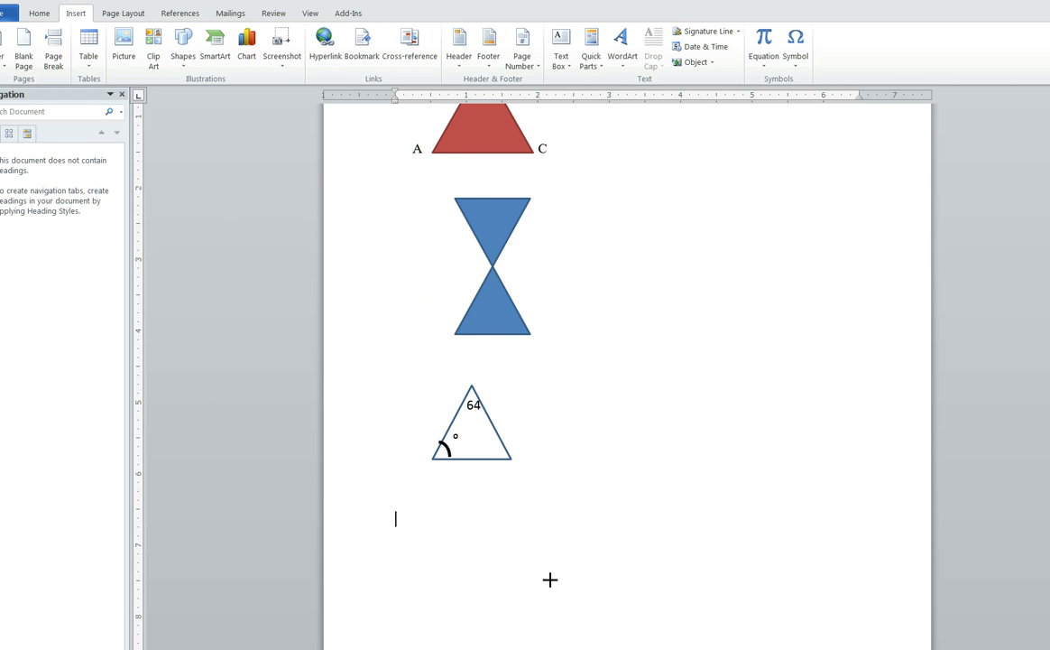
{"action": "left_click_drag", "start_coordinate": [421, 527], "coordinate": [579, 579]}
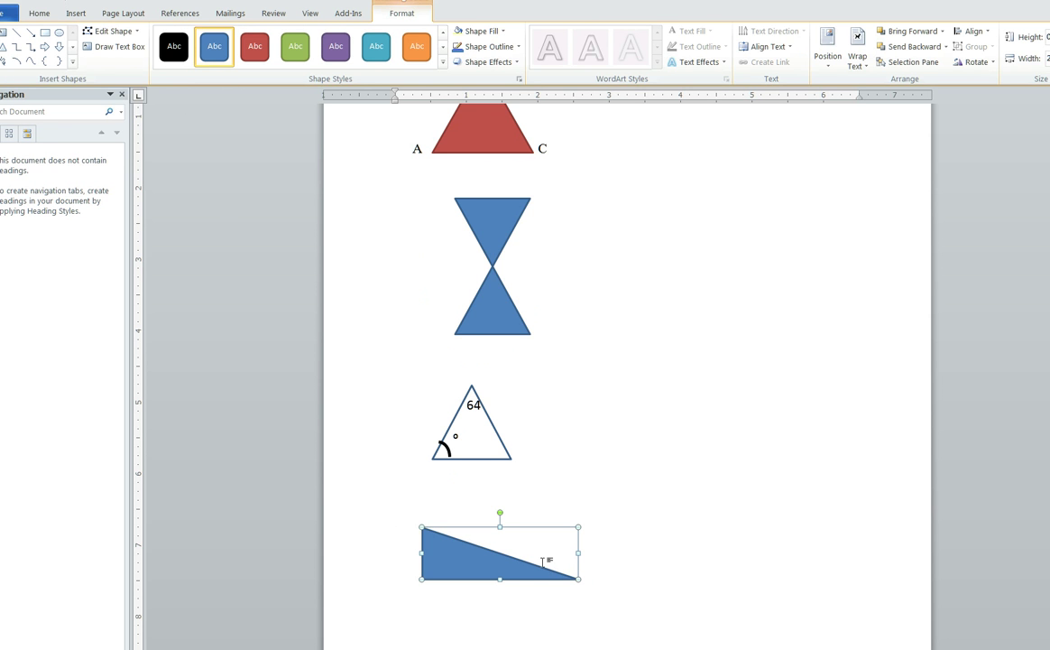
{"action": "right_click", "coordinate": [481, 566]}
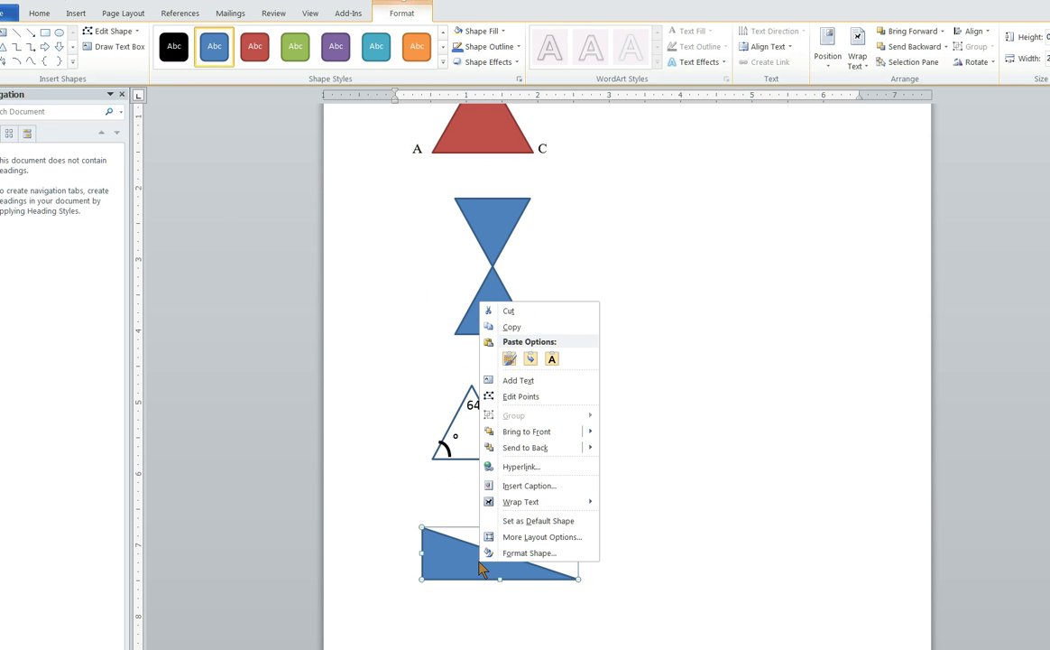
{"action": "mouse_move", "coordinate": [525, 448]}
{"action": "left_click", "coordinate": [643, 483]}
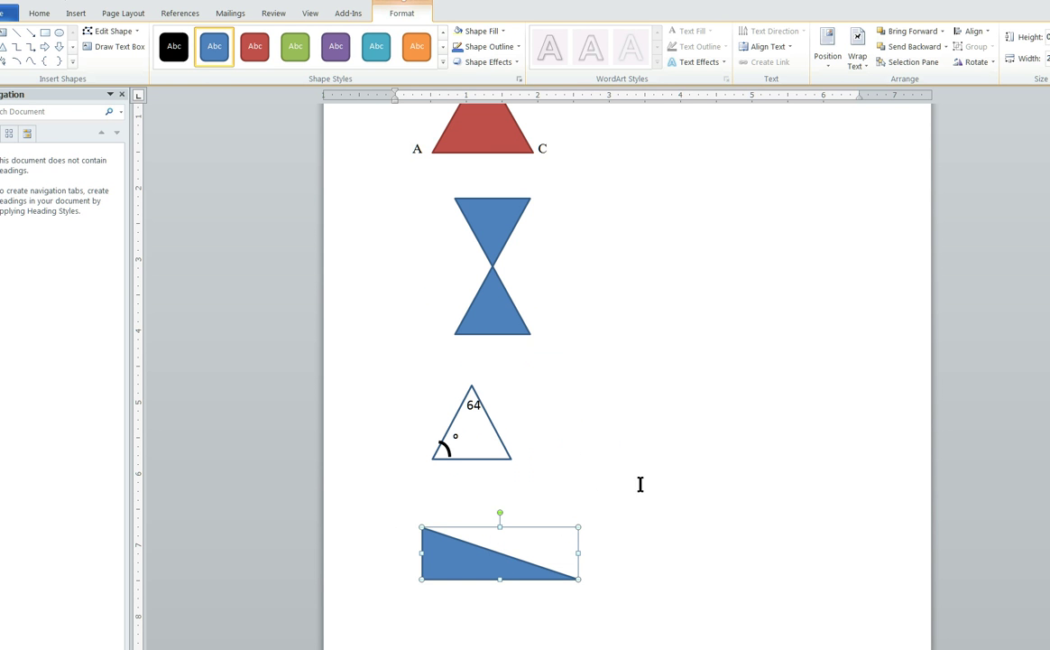
- Pick the Rectangle shape from the Shapes gallery
{"action": "left_click", "coordinate": [77, 15]}
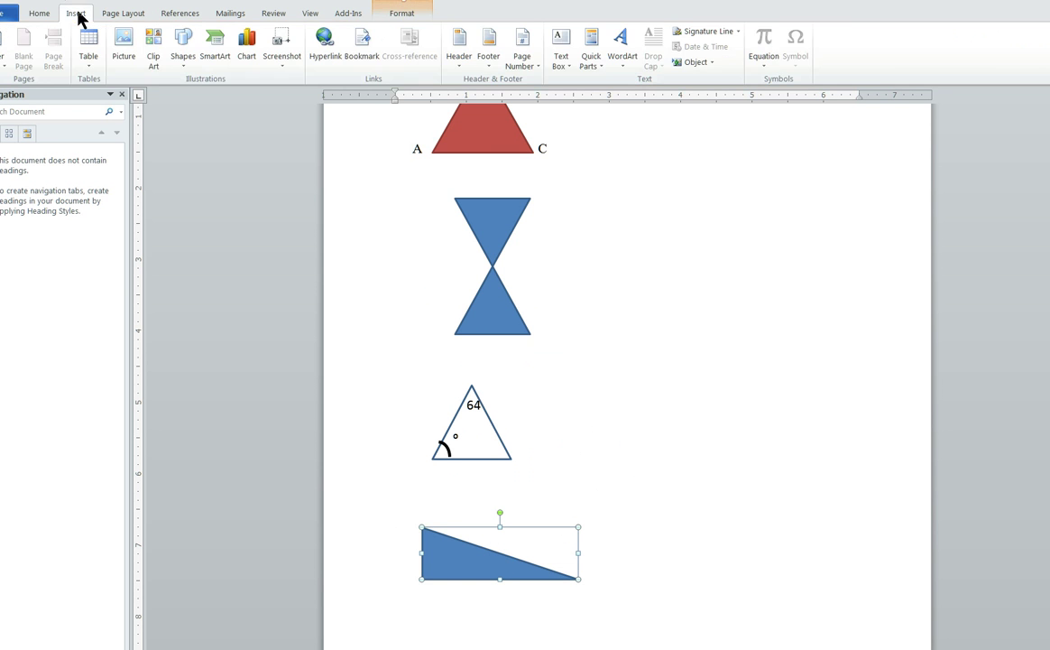
{"action": "left_click", "coordinate": [183, 70]}
{"action": "left_click", "coordinate": [235, 94]}
- Draw a small square at the triangle's bottom-left corner and fill it black
{"action": "left_click_drag", "start_coordinate": [438, 579], "coordinate": [421, 566]}
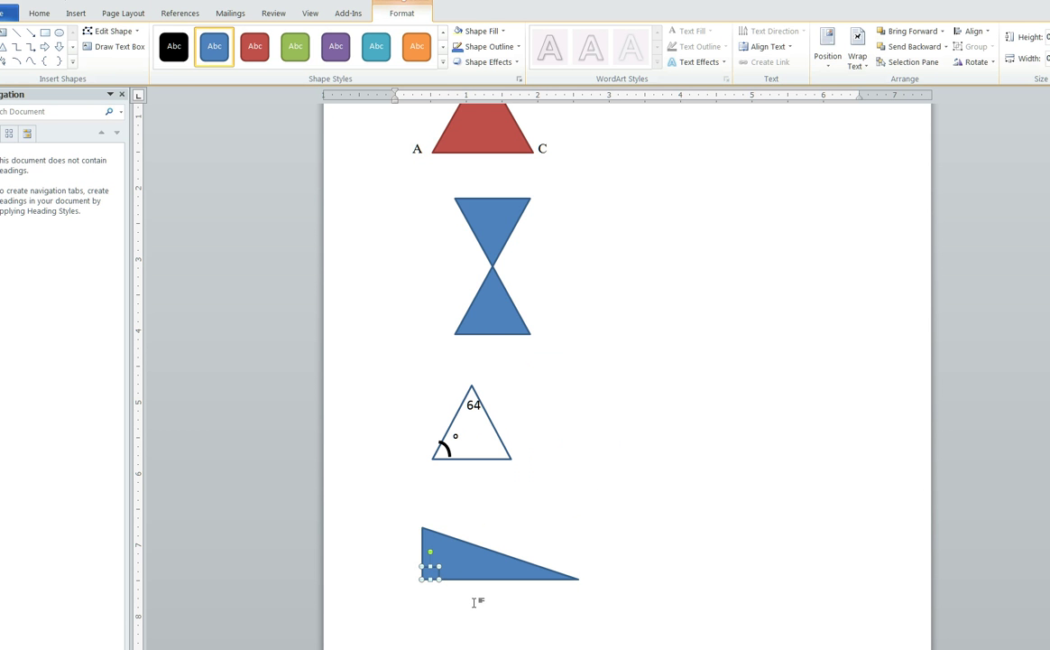
{"action": "right_click", "coordinate": [429, 569]}
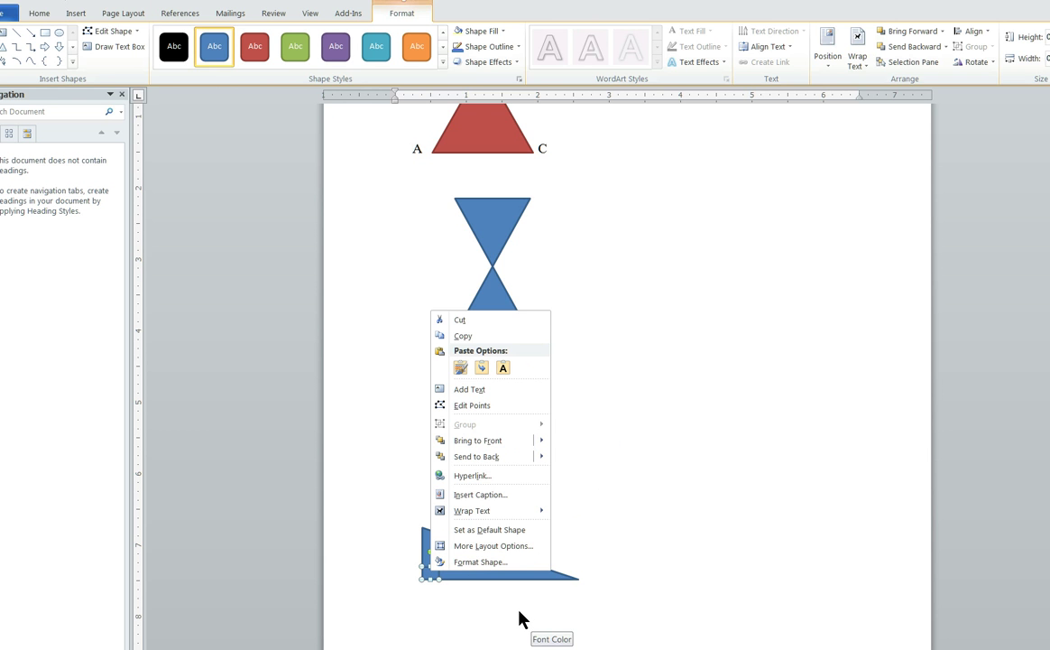
{"action": "left_click", "coordinate": [492, 562]}
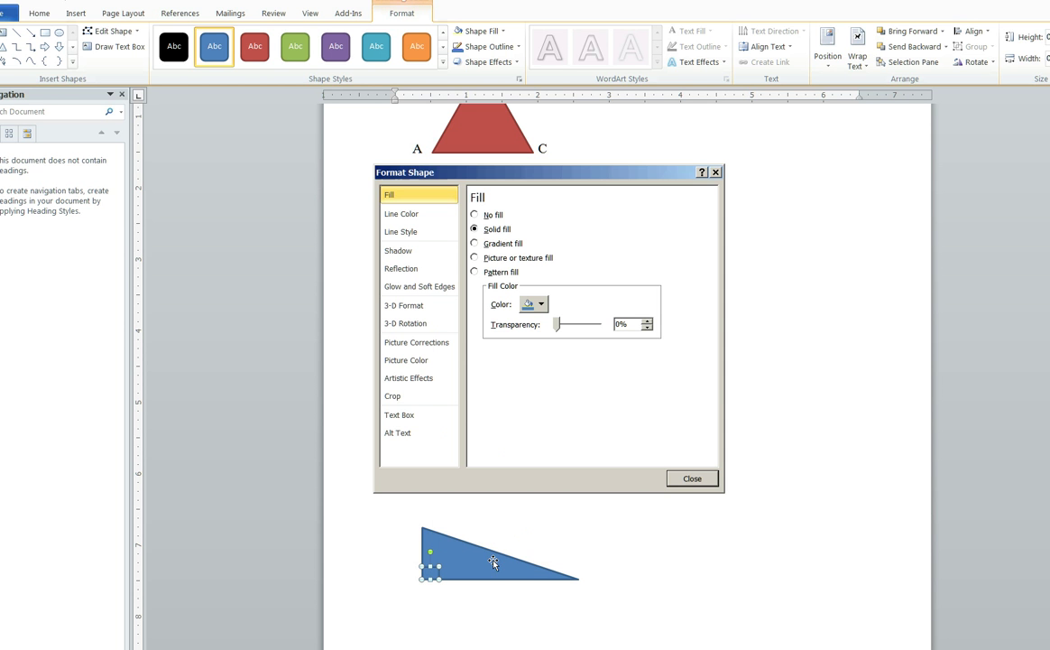
{"action": "left_click", "coordinate": [540, 304]}
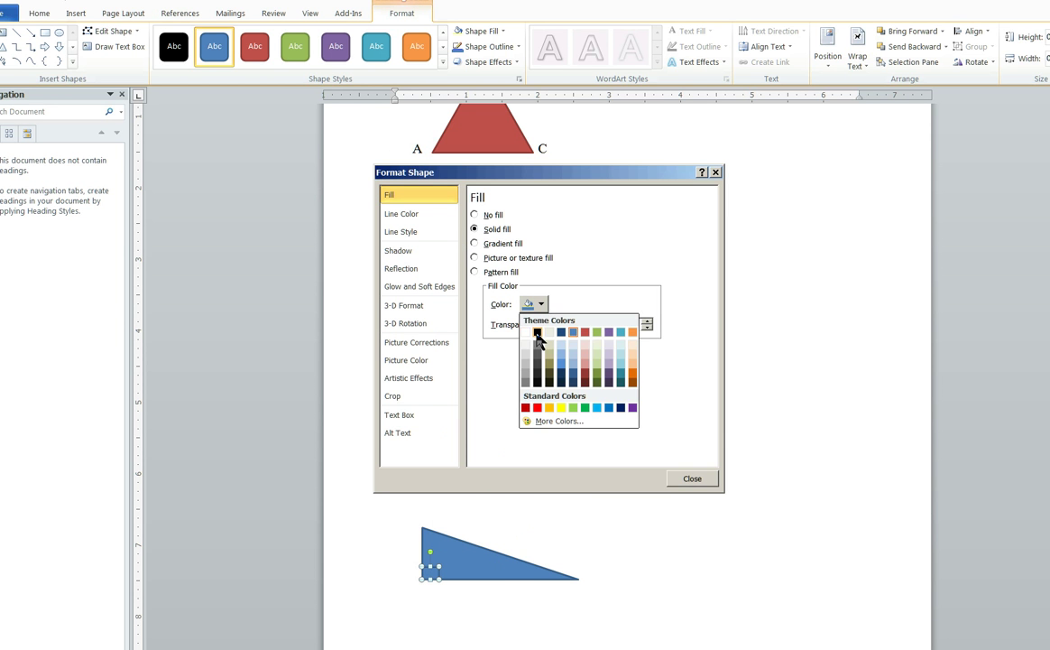
{"action": "left_click", "coordinate": [536, 332]}
{"action": "left_click", "coordinate": [404, 215]}
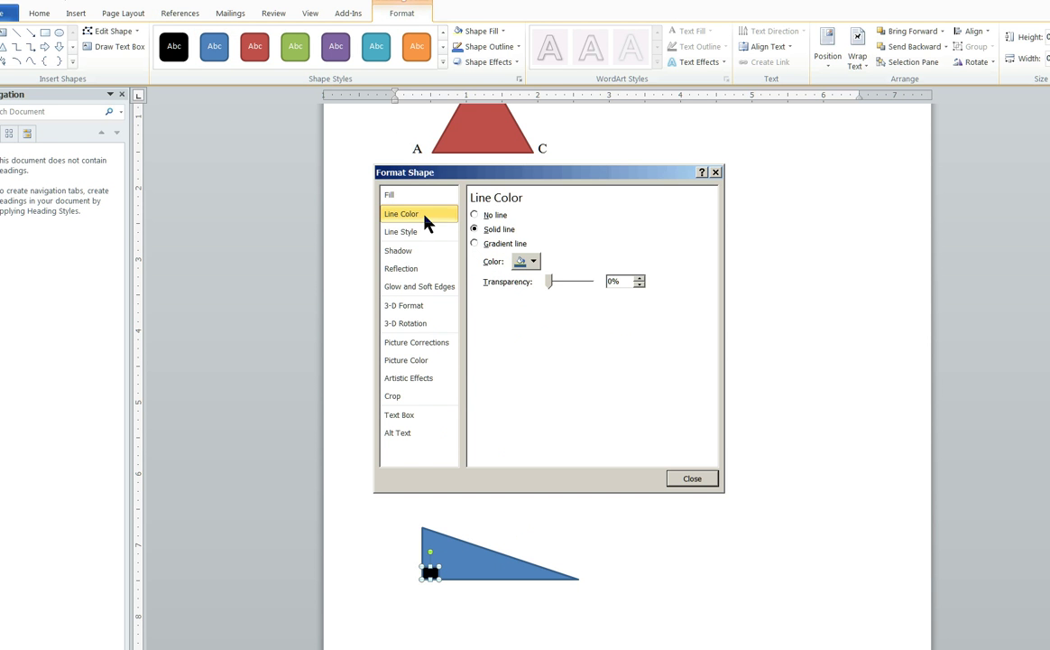
{"action": "left_click", "coordinate": [408, 236]}
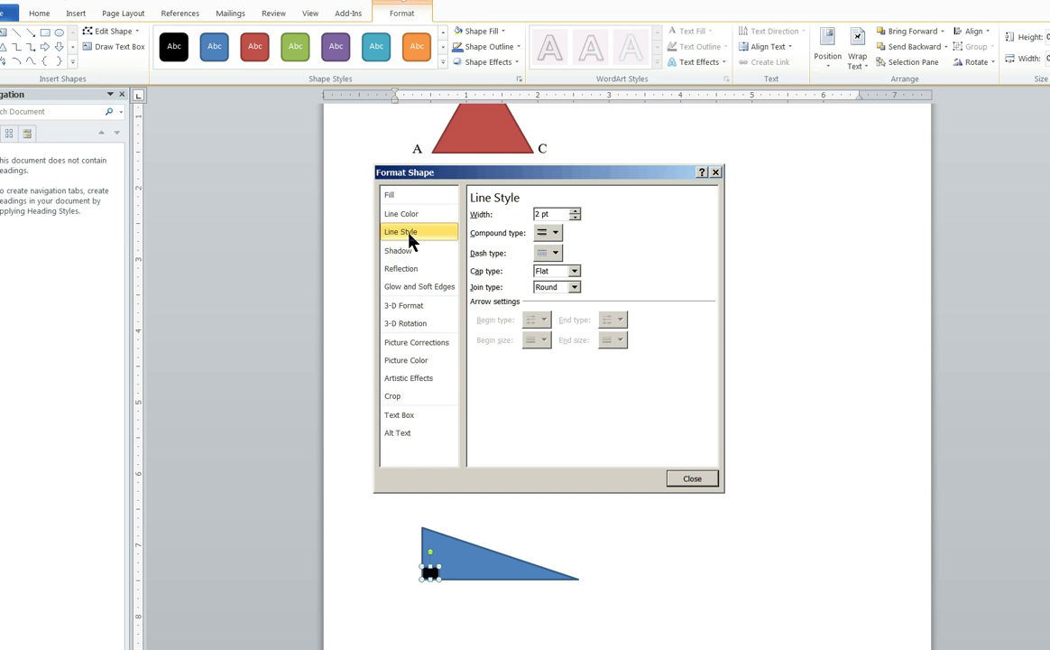
{"action": "left_click", "coordinate": [692, 478]}
{"action": "left_click", "coordinate": [440, 607]}
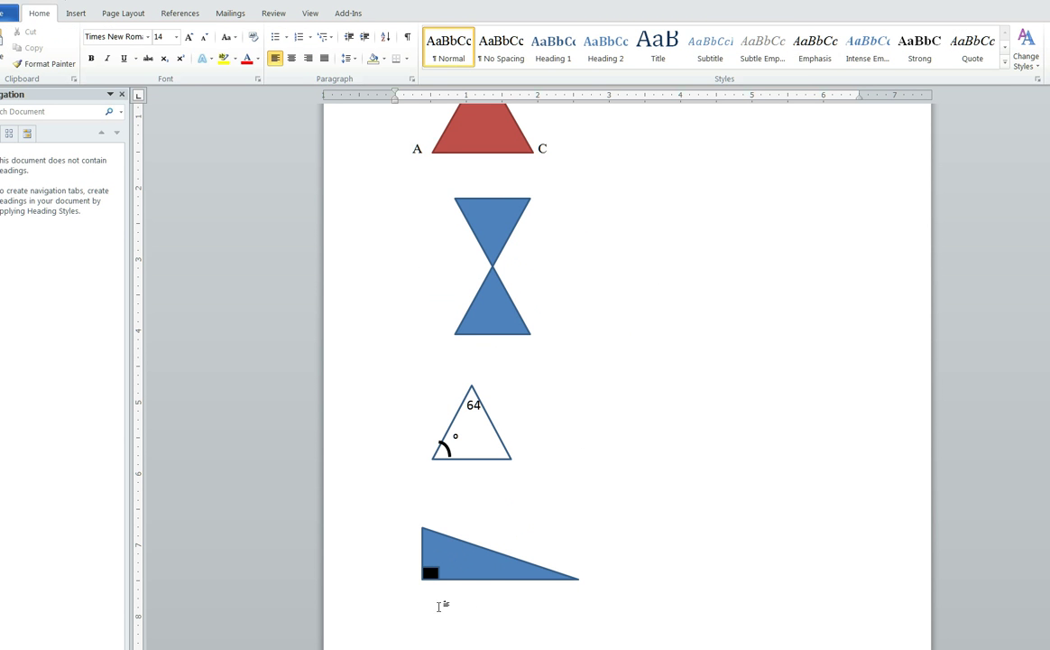
- Change the blue right triangle's fill to white
{"action": "left_click", "coordinate": [460, 557]}
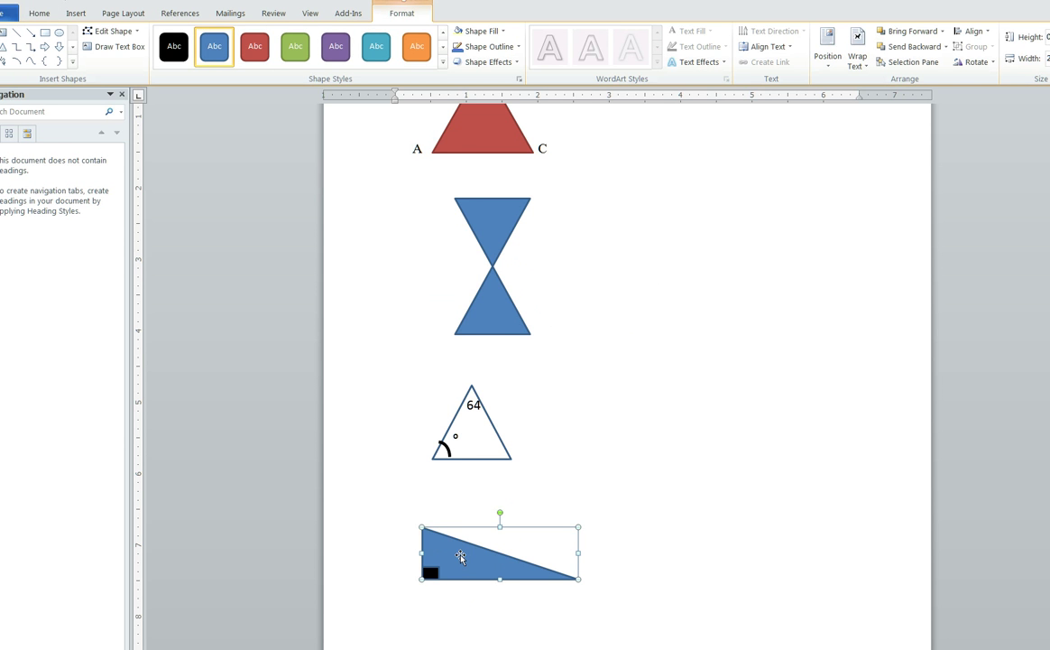
{"action": "right_click", "coordinate": [460, 558]}
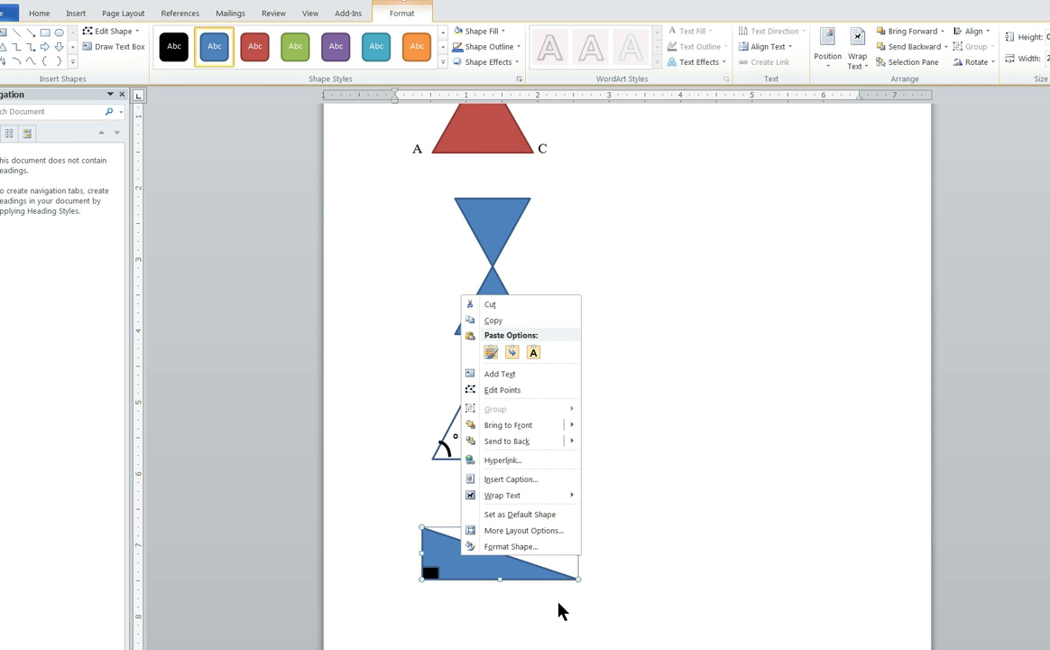
{"action": "key", "text": "Escape"}
{"action": "key", "text": "ctrl+z"}
{"action": "left_click", "coordinate": [611, 641]}
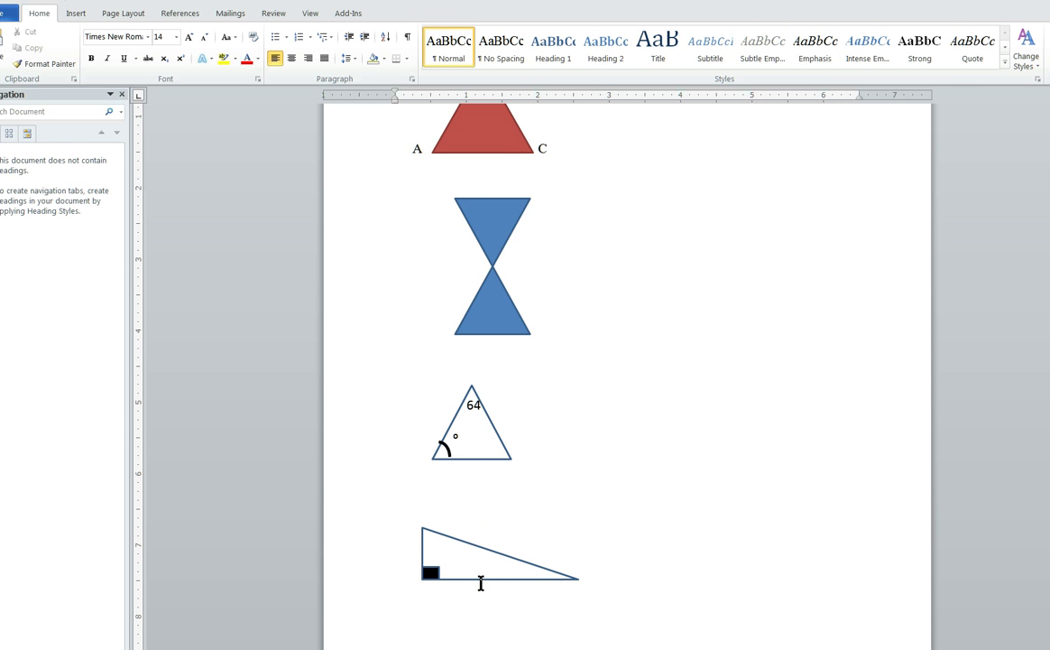
- Scroll down the geometry notes PDF and return to Word
{"action": "key", "text": "alt+Tab"}
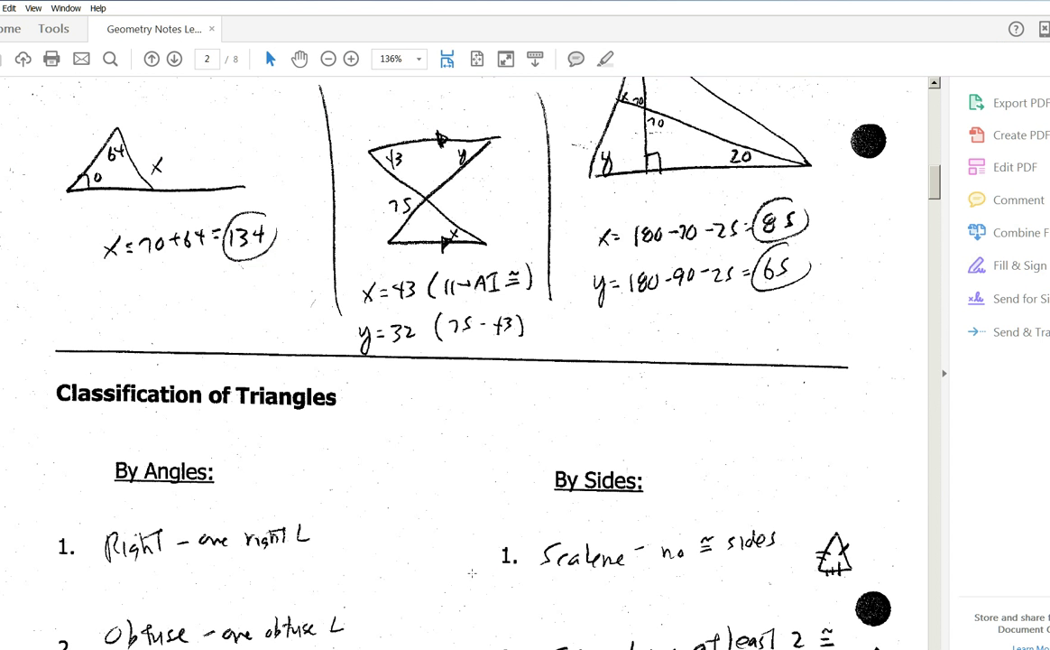
{"action": "scroll", "coordinate": [633, 516], "scroll_direction": "down", "scroll_amount": 4}
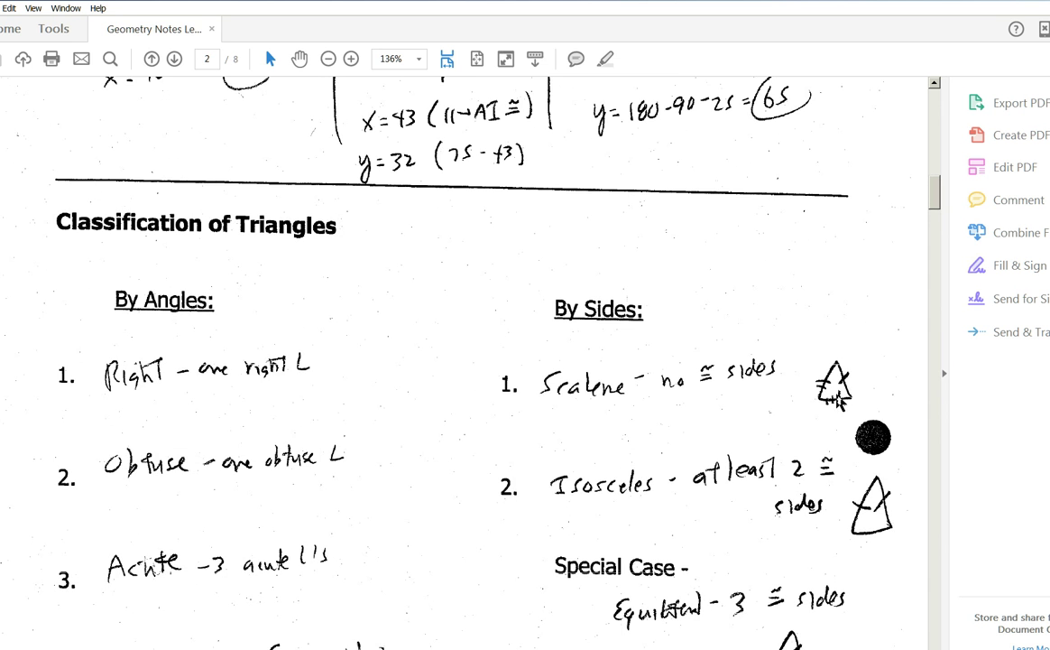
{"action": "key", "text": "alt+Tab"}
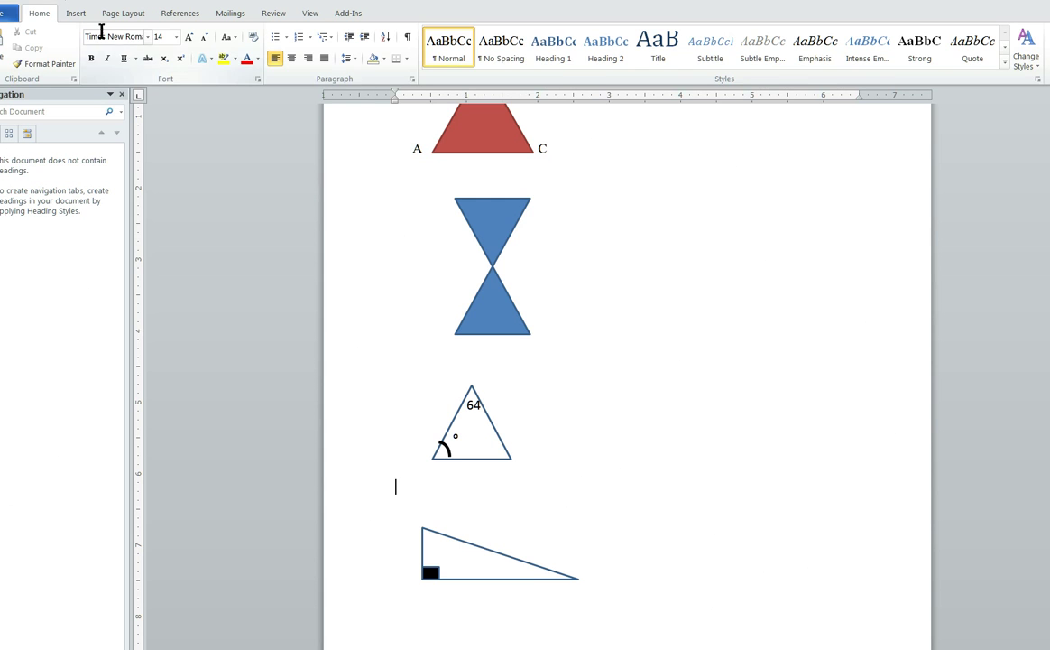
- Draw a short vertical tick mark across the right triangle's base
{"action": "left_click", "coordinate": [76, 13]}
{"action": "left_click", "coordinate": [185, 54]}
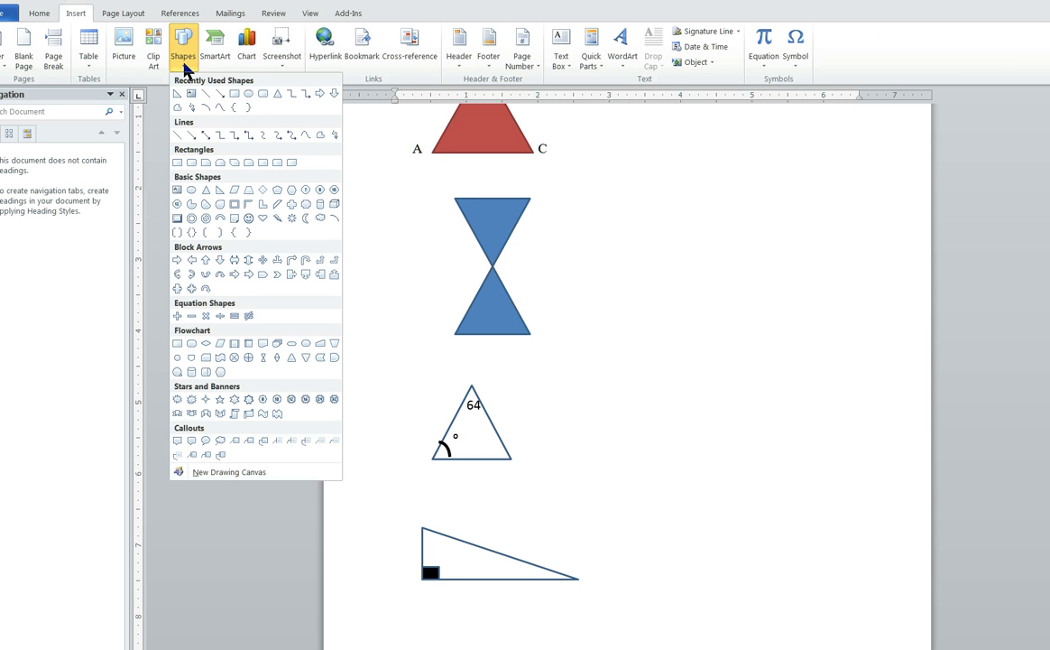
{"action": "key", "text": "Escape"}
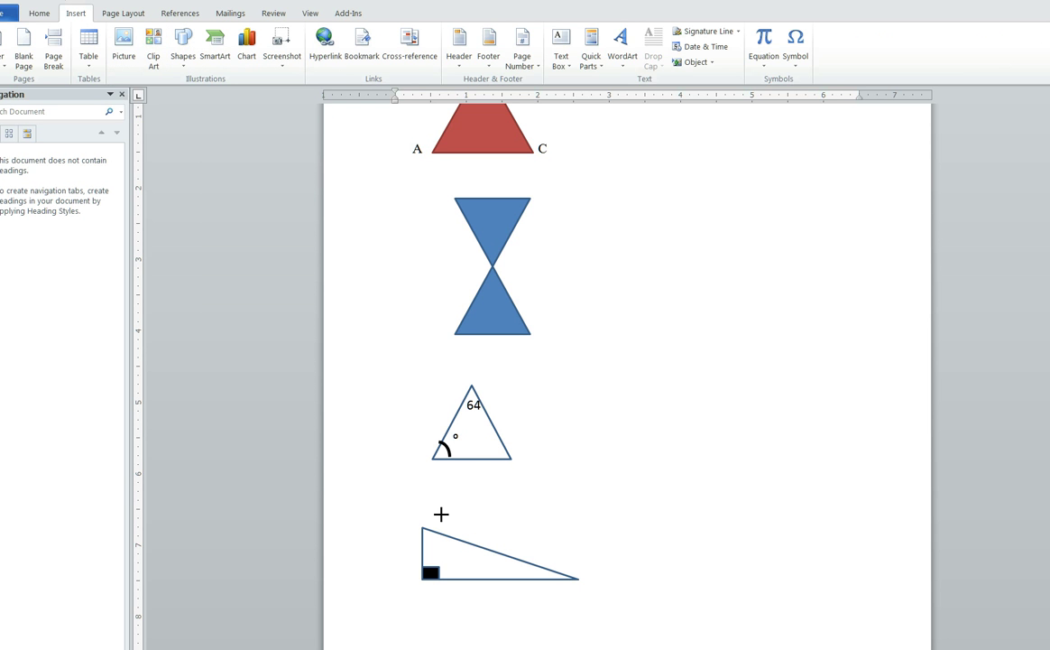
{"action": "left_click", "coordinate": [480, 574]}
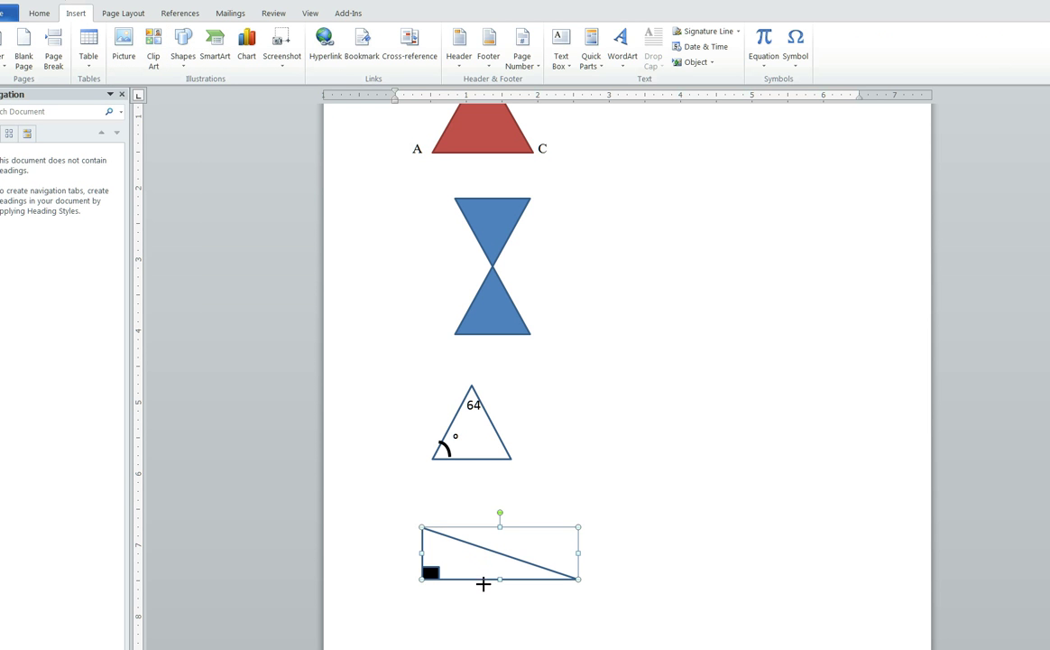
{"action": "left_click_drag", "start_coordinate": [480, 566], "coordinate": [480, 592]}
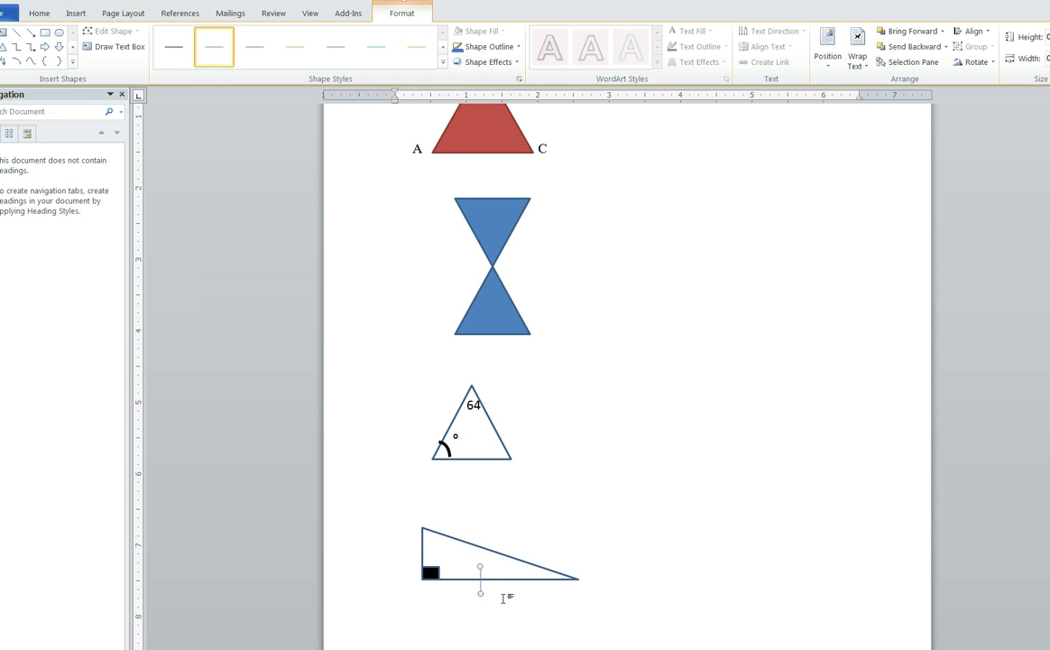
- Make the tick line thicker and black in Format Shape
{"action": "key", "text": "shift+F10"}
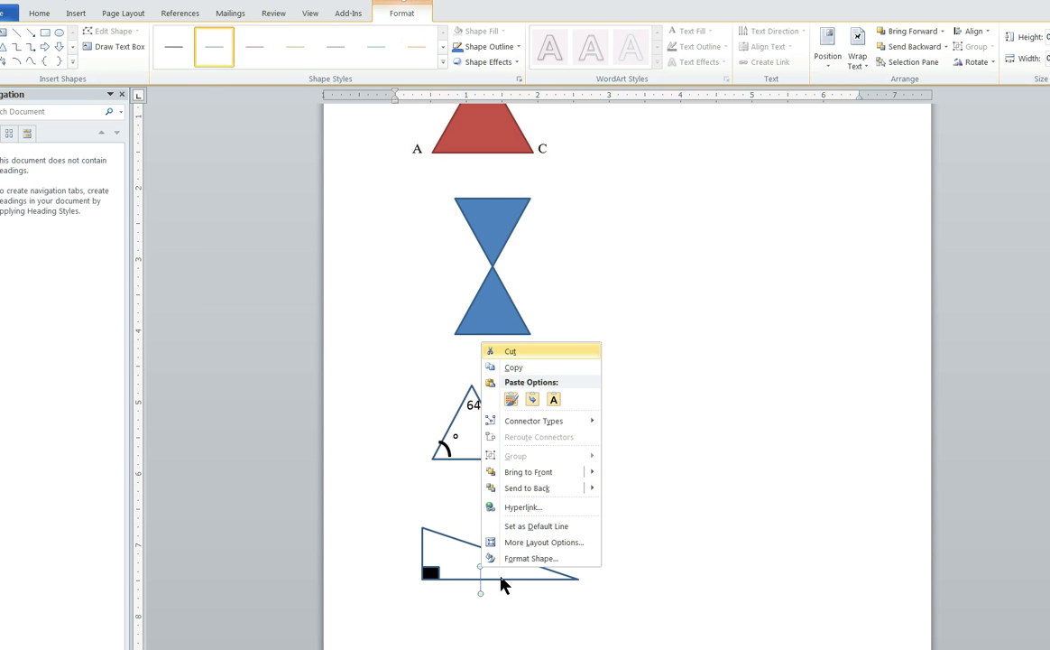
{"action": "left_click", "coordinate": [505, 558]}
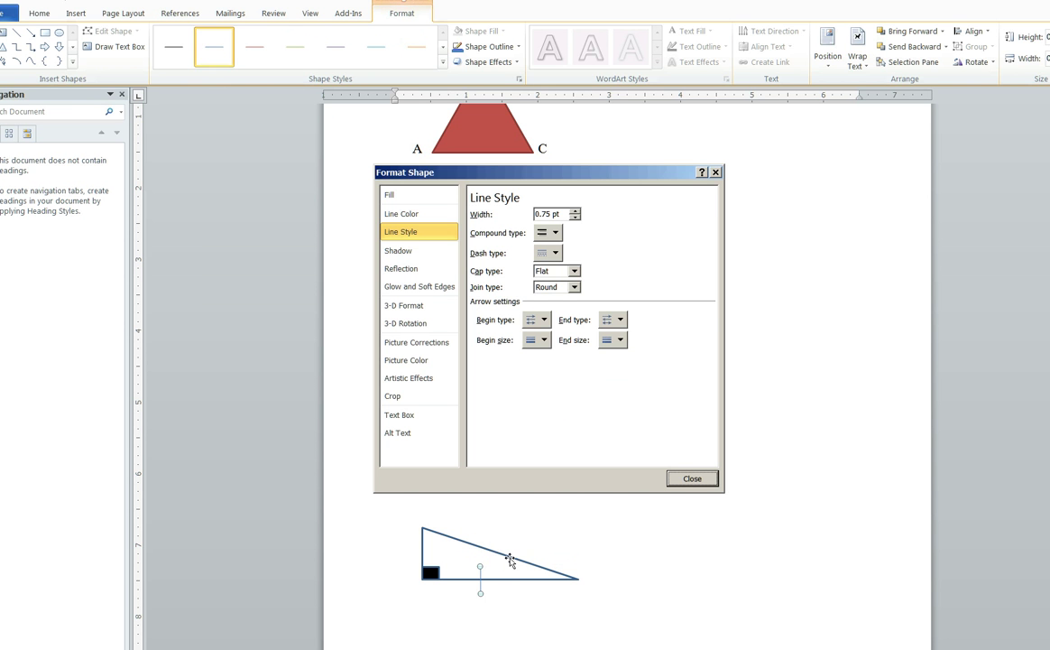
{"action": "left_click", "coordinate": [575, 210]}
{"action": "left_click", "coordinate": [575, 210]}
{"action": "left_click", "coordinate": [574, 211]}
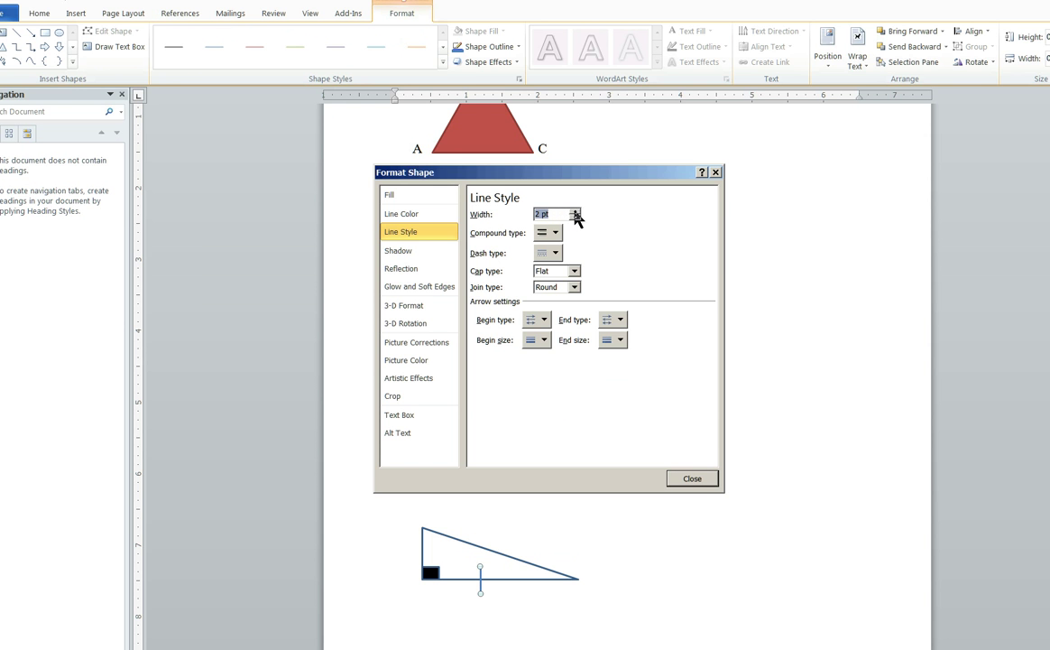
{"action": "left_click", "coordinate": [424, 217]}
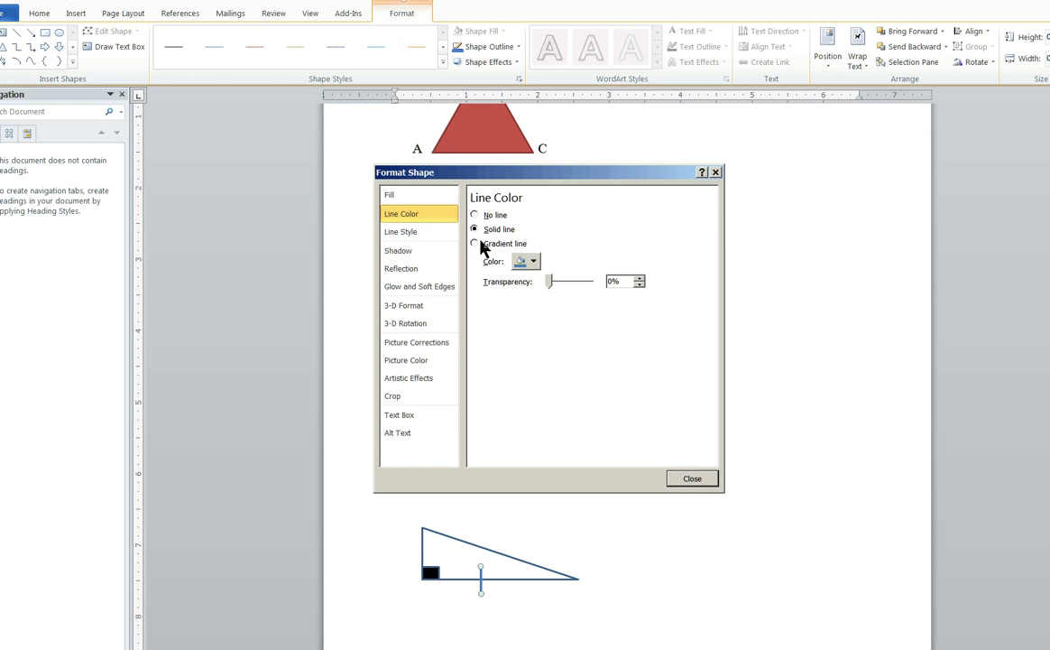
{"action": "left_click", "coordinate": [531, 262]}
{"action": "left_click", "coordinate": [530, 289]}
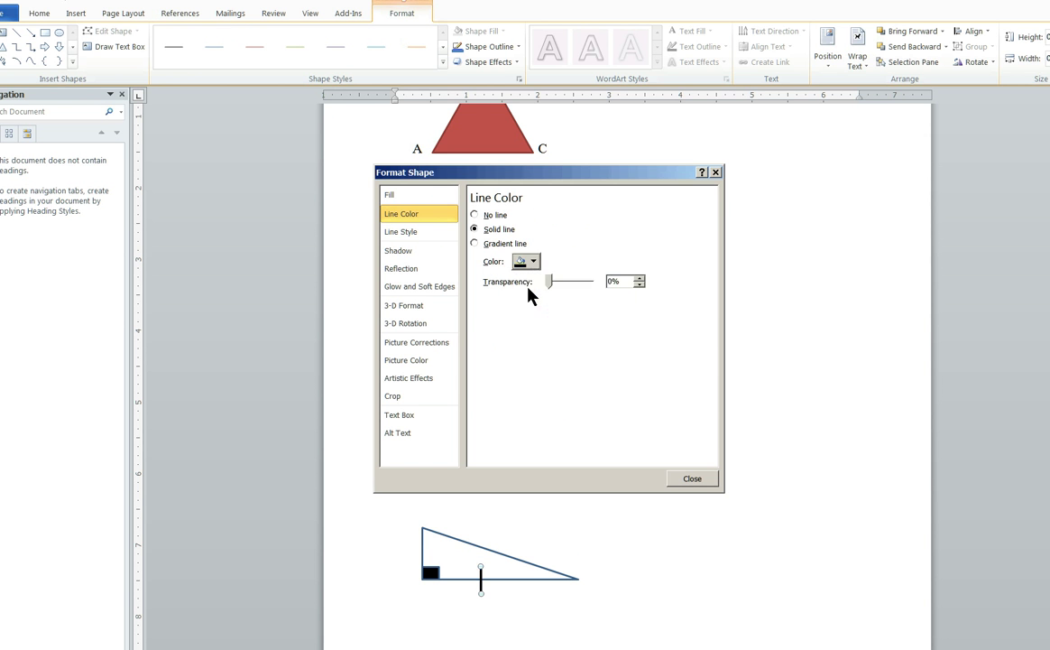
{"action": "left_click", "coordinate": [676, 486]}
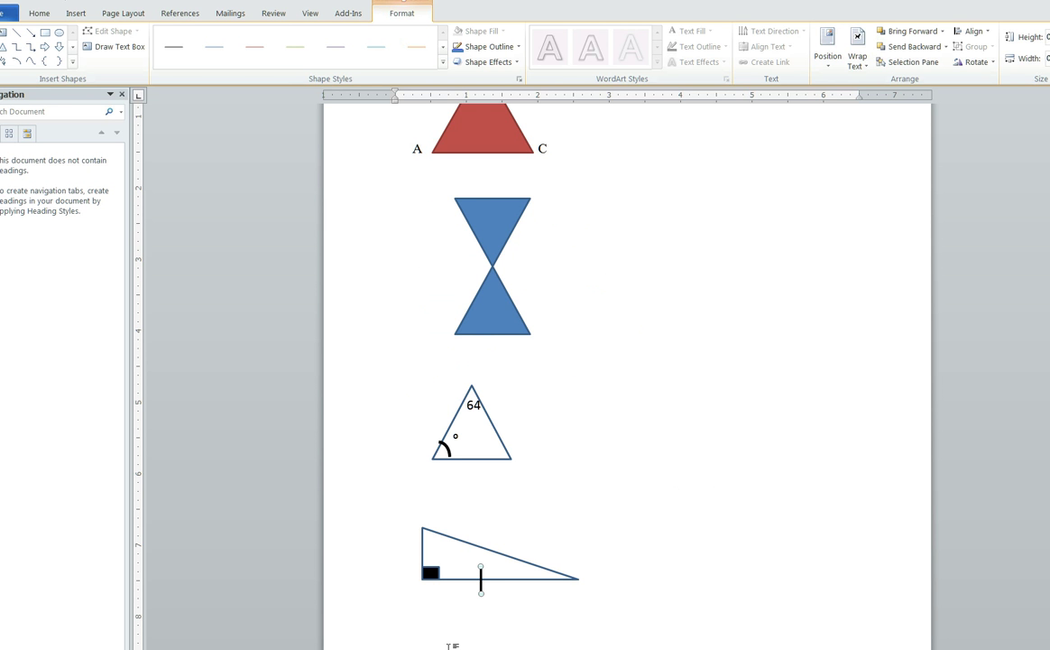
- Nudge the second tick up beside the first, then scroll down the notes PDF
{"action": "left_click", "coordinate": [497, 591]}
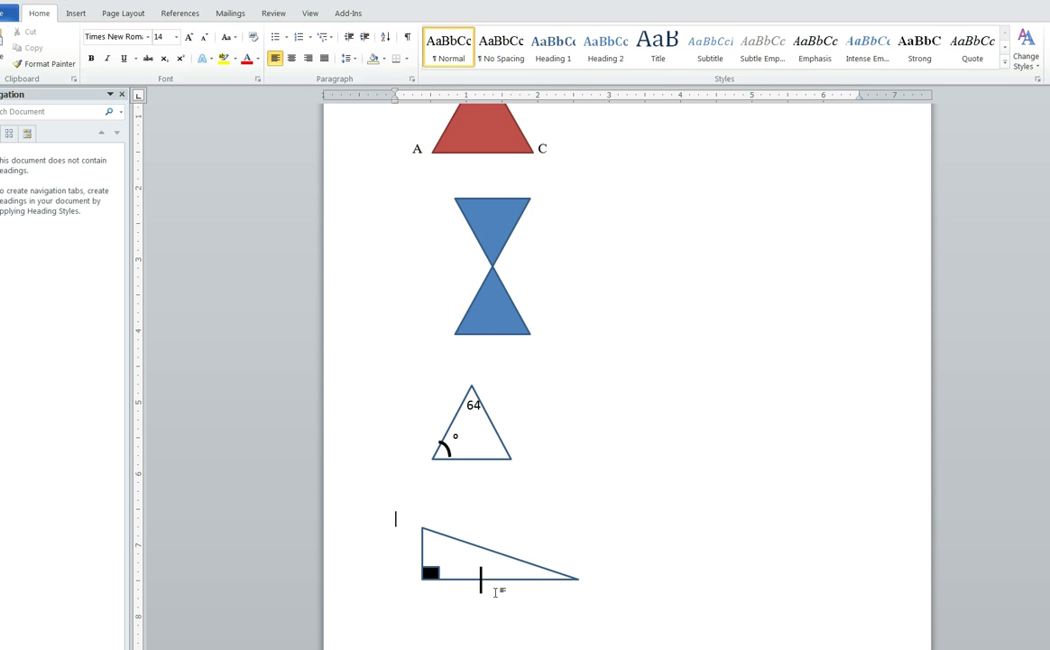
{"action": "left_click", "coordinate": [494, 591]}
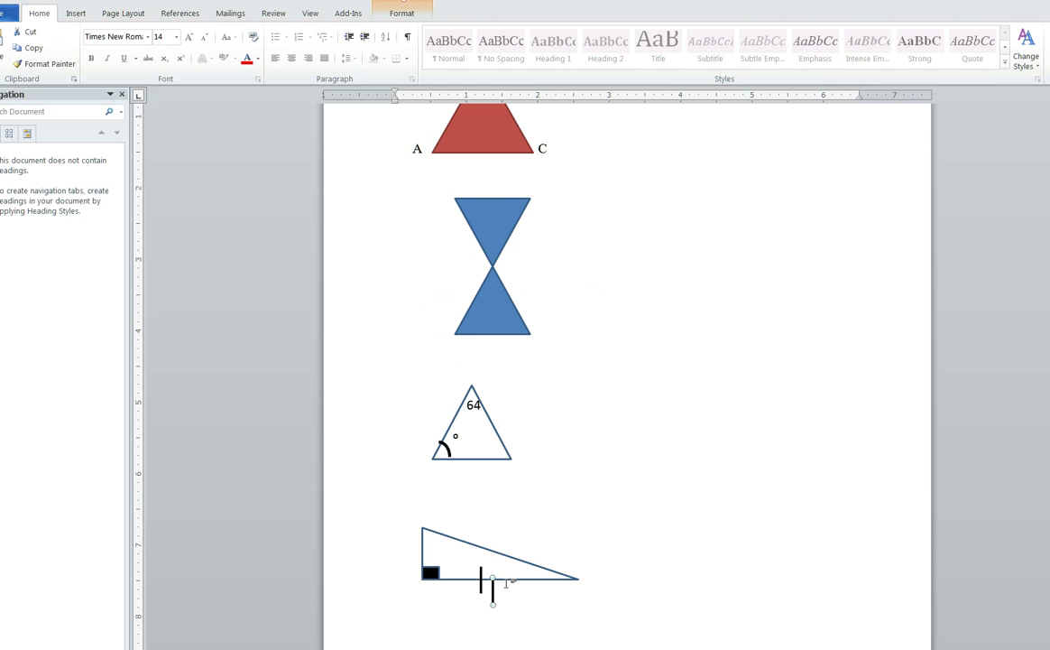
{"action": "key", "text": "Up"}
{"action": "left_click", "coordinate": [614, 570]}
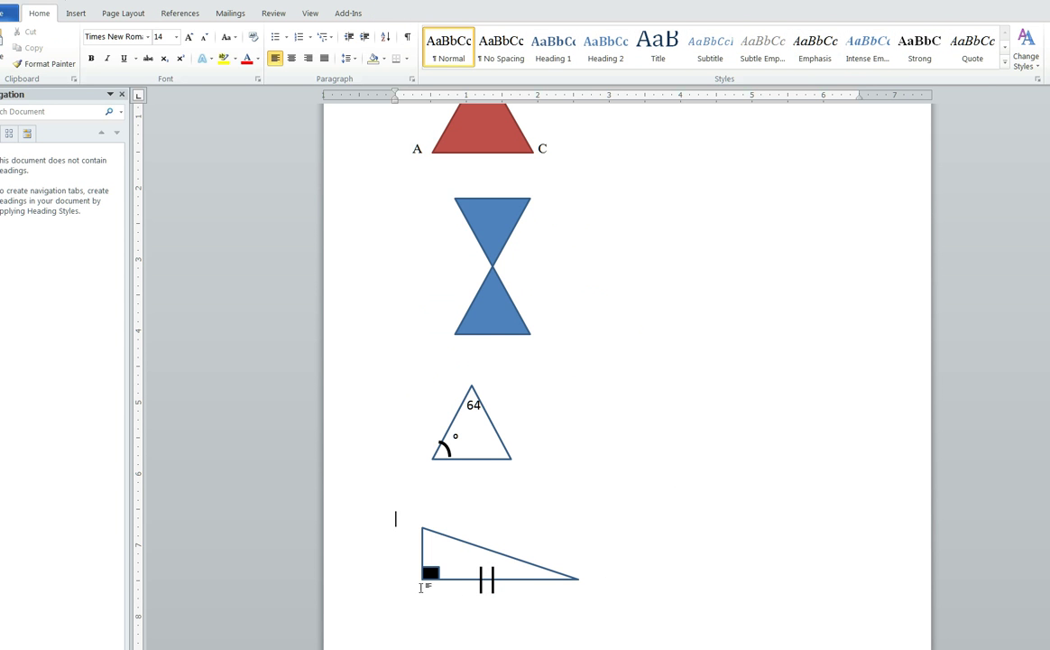
{"action": "key", "text": "alt+Tab"}
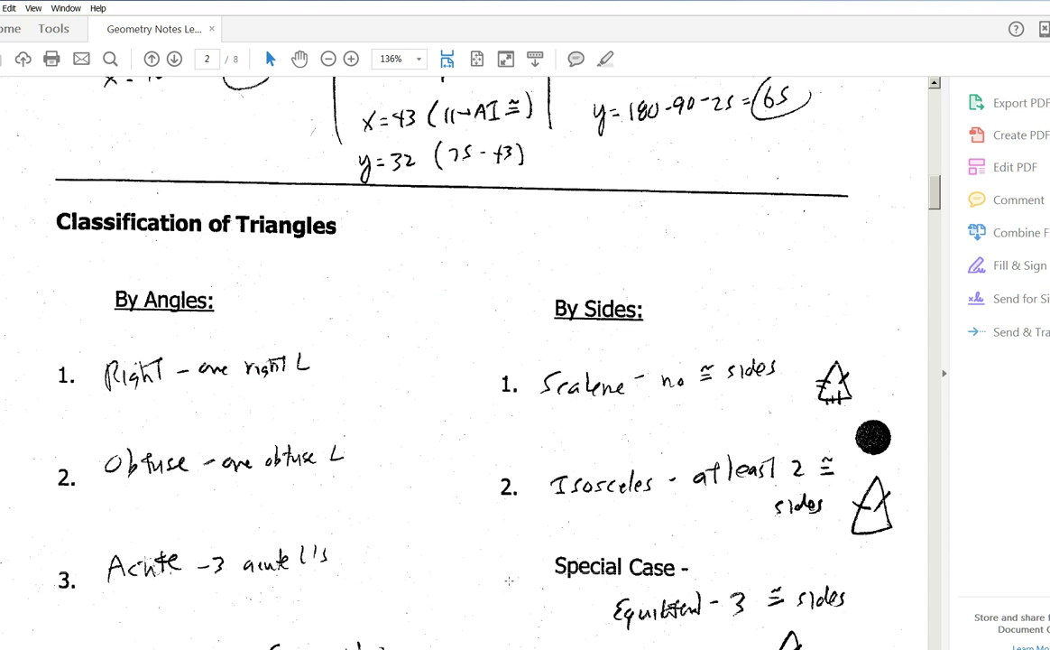
{"action": "scroll", "coordinate": [536, 503], "scroll_direction": "down", "scroll_amount": 1}
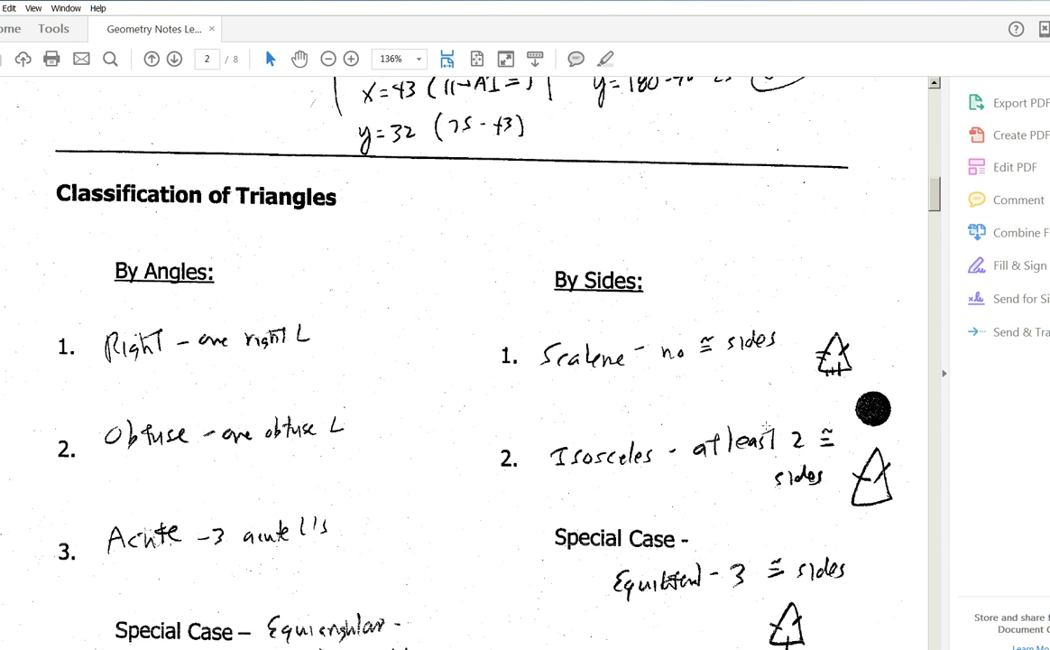
- Draw an oval right of the right triangle, make it solid black, and shrink it to a small dot
{"action": "key", "text": "alt+Tab"}
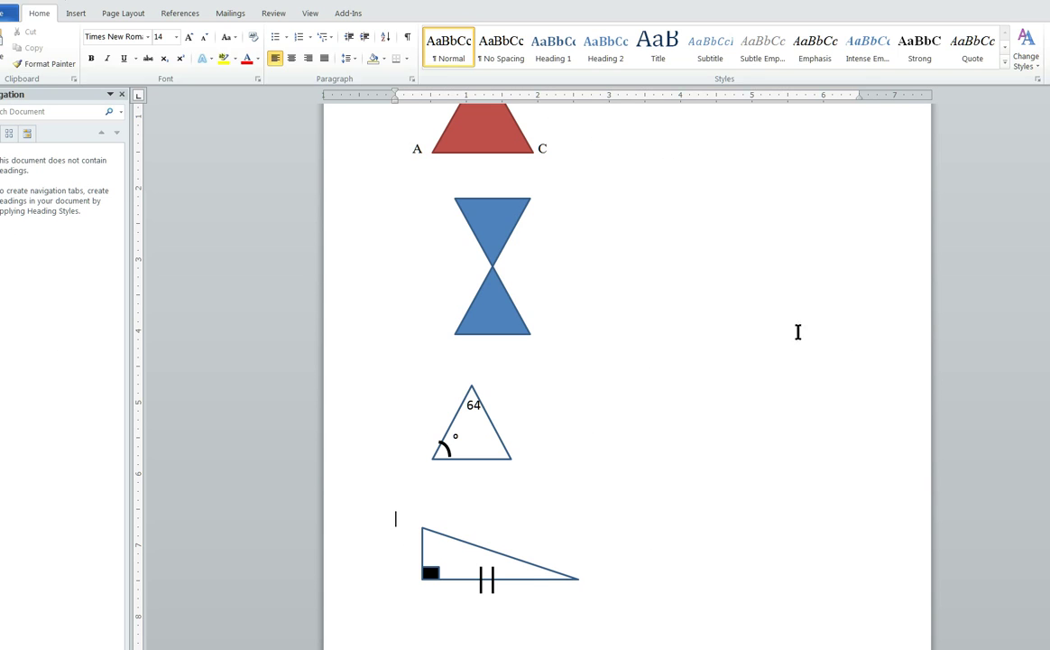
{"action": "left_click", "coordinate": [75, 13]}
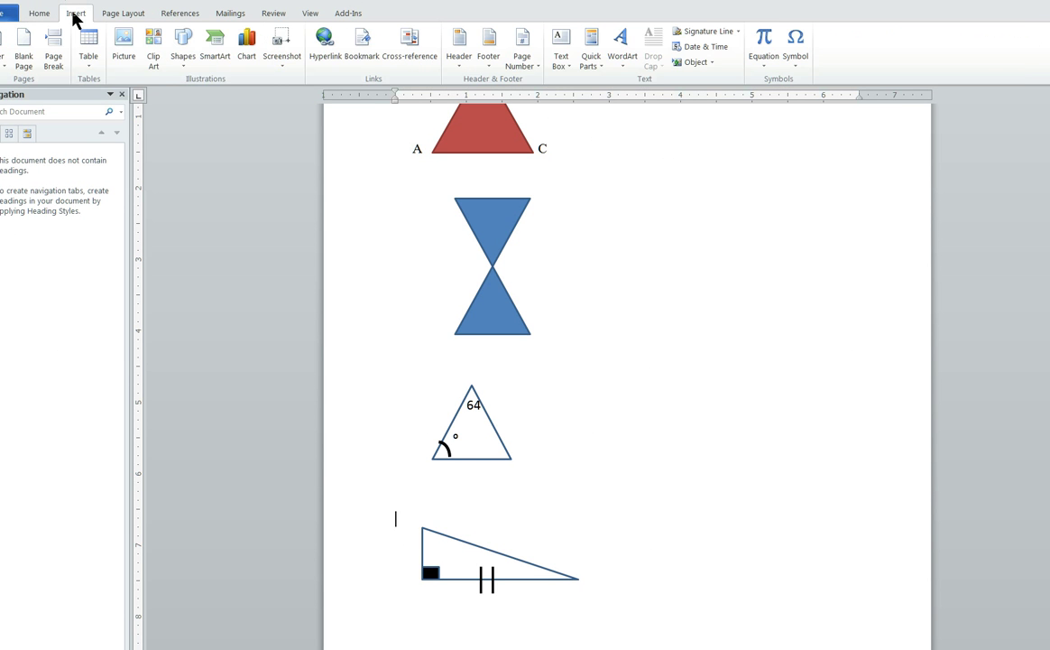
{"action": "left_click", "coordinate": [181, 65]}
{"action": "left_click", "coordinate": [248, 94]}
{"action": "left_click_drag", "start_coordinate": [778, 568], "coordinate": [664, 467]}
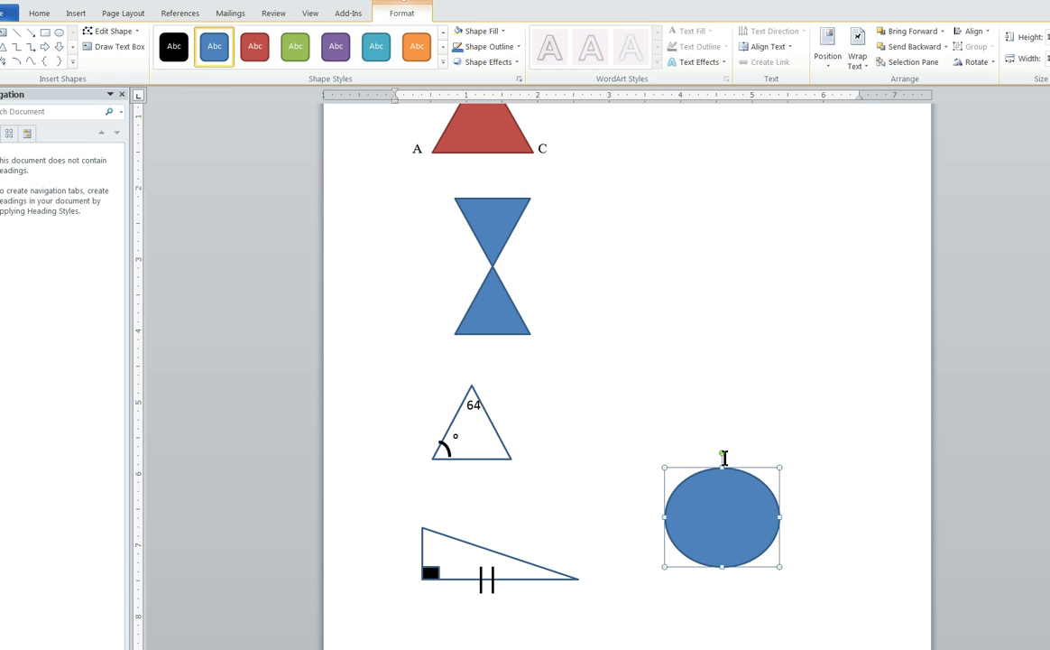
{"action": "left_click", "coordinate": [173, 47]}
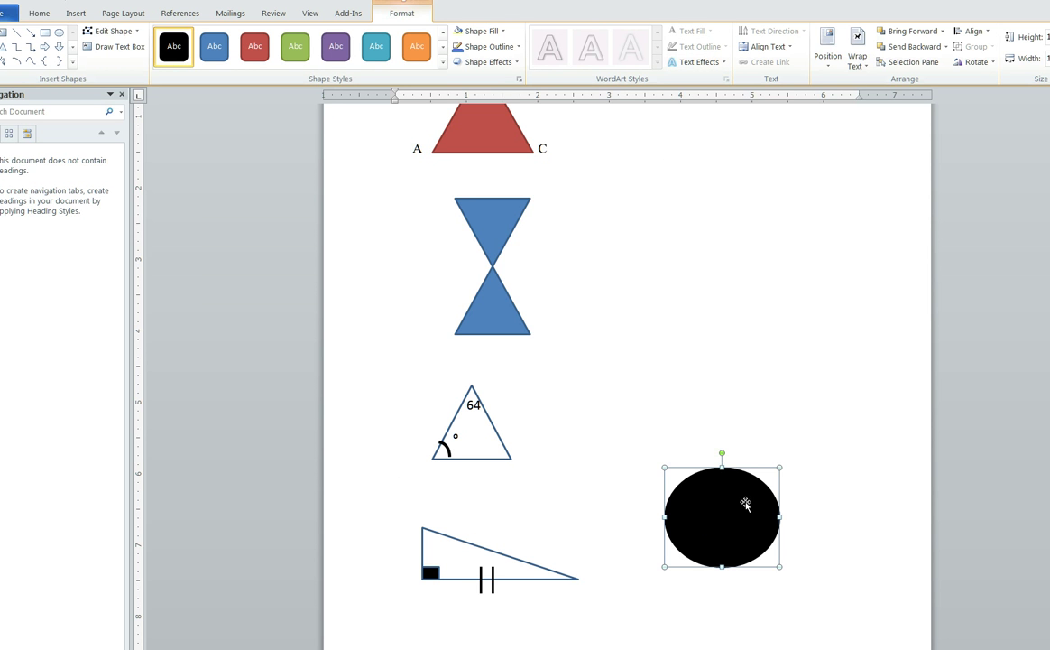
{"action": "left_click_drag", "start_coordinate": [779, 467], "coordinate": [706, 527]}
{"action": "left_click", "coordinate": [739, 544]}
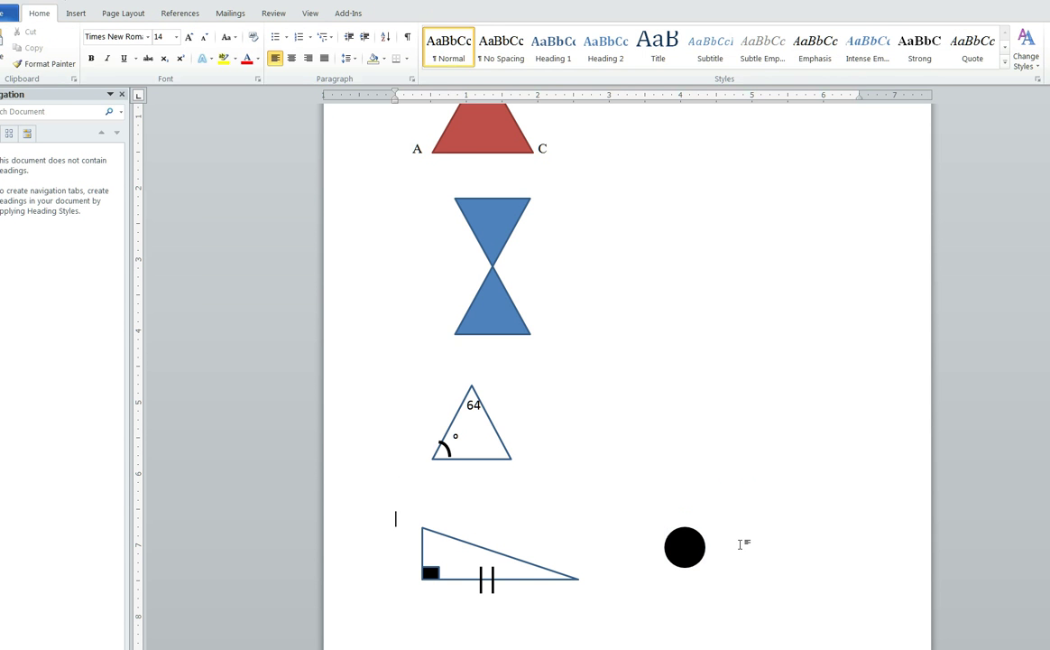
{"action": "key", "text": "alt+Tab"}
- Scroll the notes PDF down to page 3's Lesson 4.2 congruent-triangles example naming WH
{"action": "scroll", "coordinate": [563, 439], "scroll_direction": "down", "scroll_amount": 2}
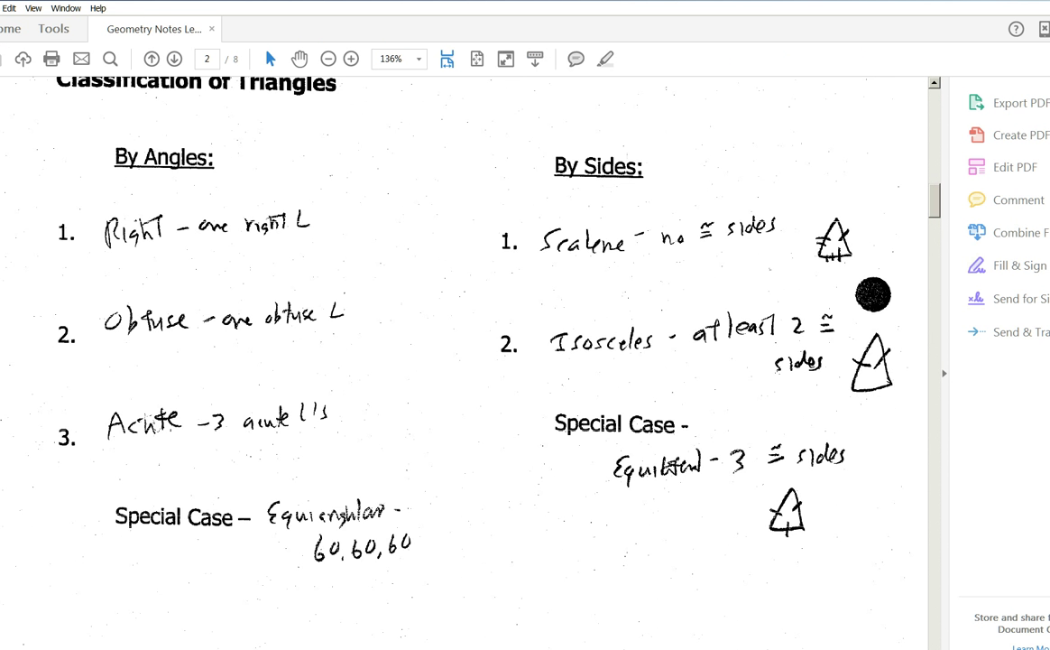
{"action": "scroll", "coordinate": [459, 494], "scroll_direction": "down", "scroll_amount": 4}
{"action": "scroll", "coordinate": [459, 494], "scroll_direction": "down", "scroll_amount": 12}
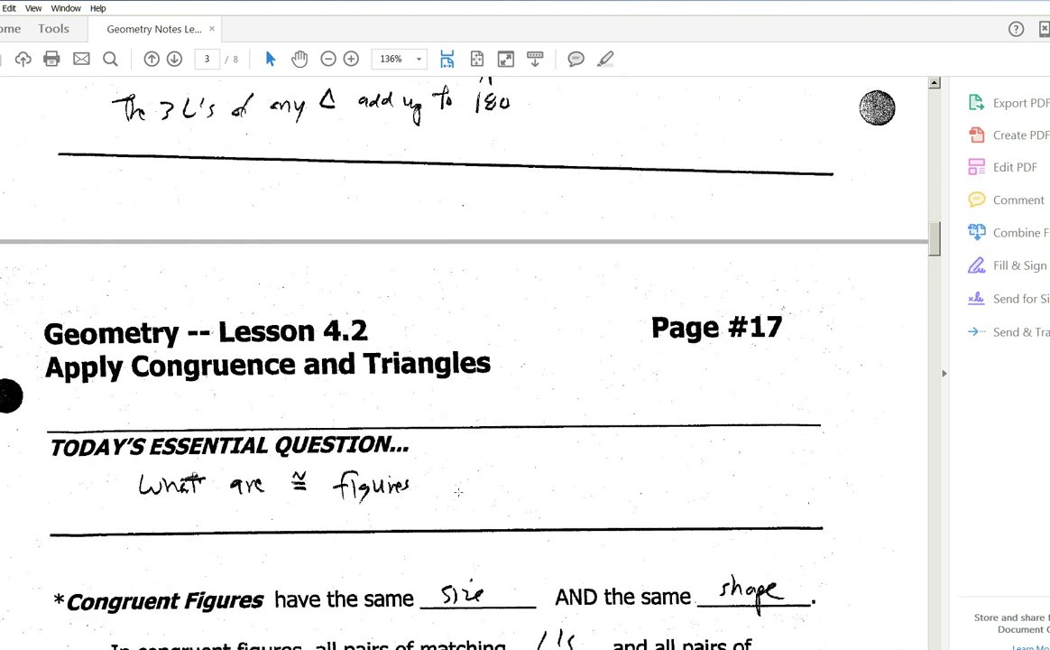
{"action": "scroll", "coordinate": [458, 490], "scroll_direction": "down", "scroll_amount": 2}
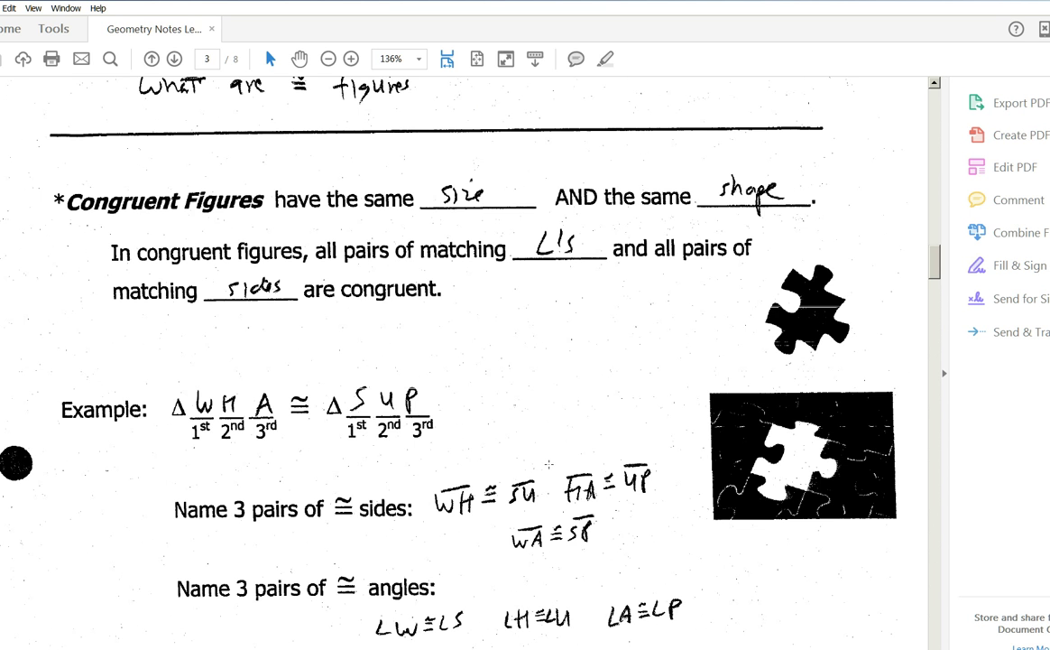
{"action": "scroll", "coordinate": [540, 465], "scroll_direction": "down", "scroll_amount": 3}
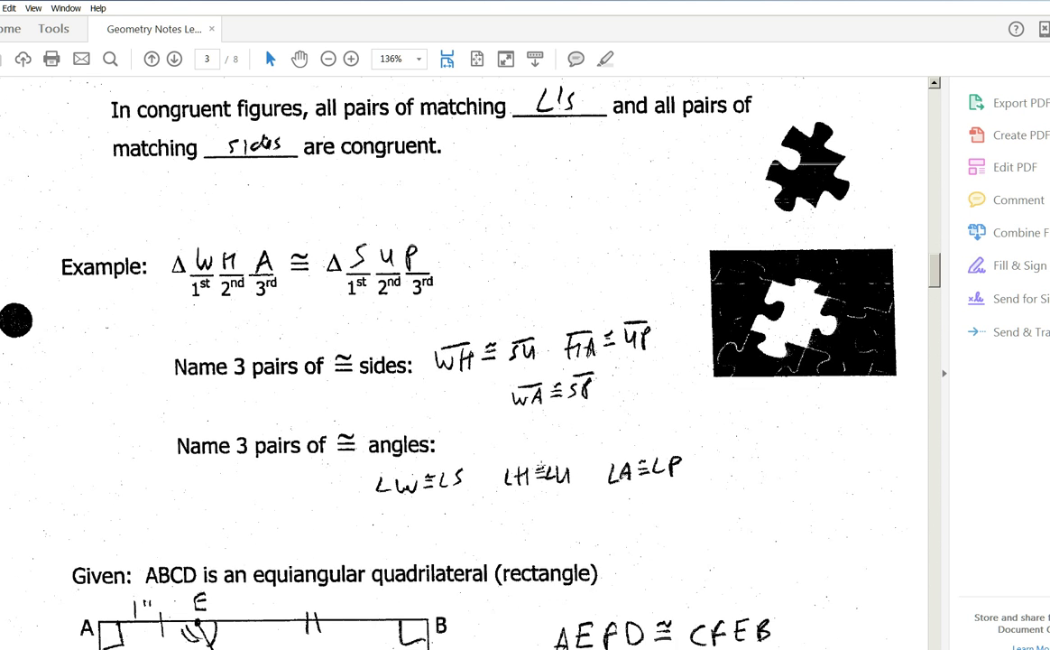
{"action": "scroll", "coordinate": [280, 186], "scroll_direction": "down", "scroll_amount": 2}
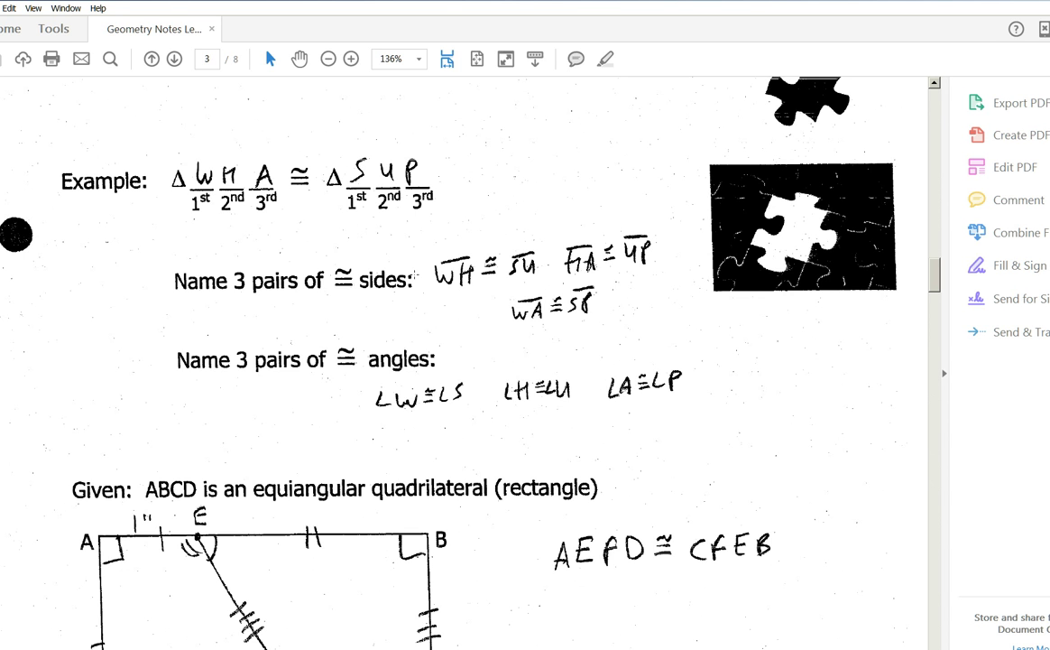
- Type WH above the right triangle, with underscores on the line above as an overbar
{"action": "key", "text": "alt+Tab"}
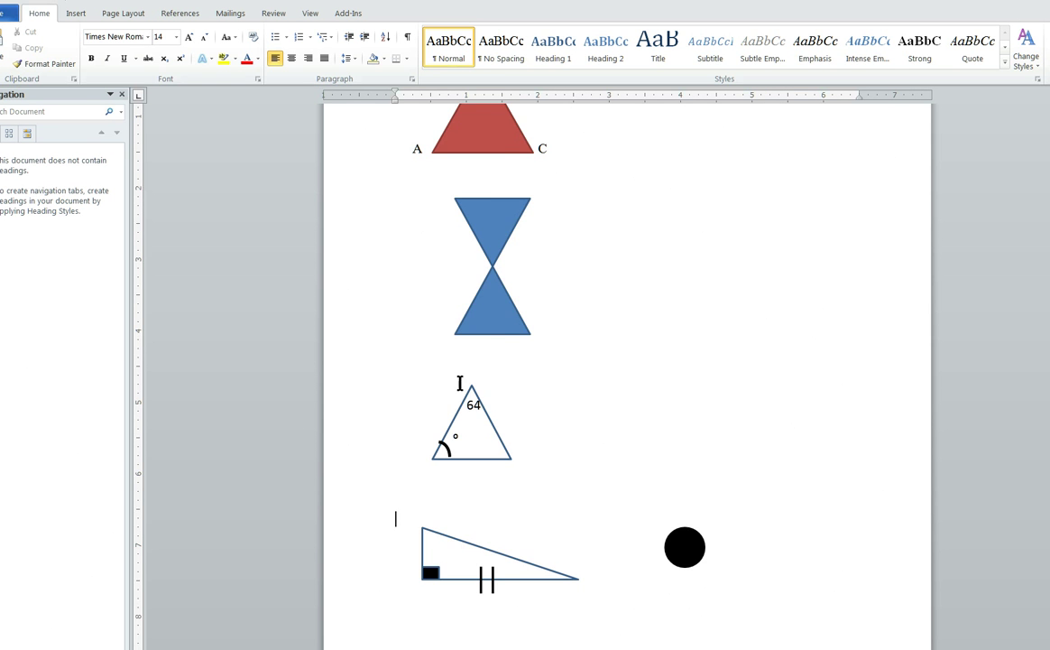
{"action": "scroll", "coordinate": [529, 438], "scroll_direction": "down", "scroll_amount": 2}
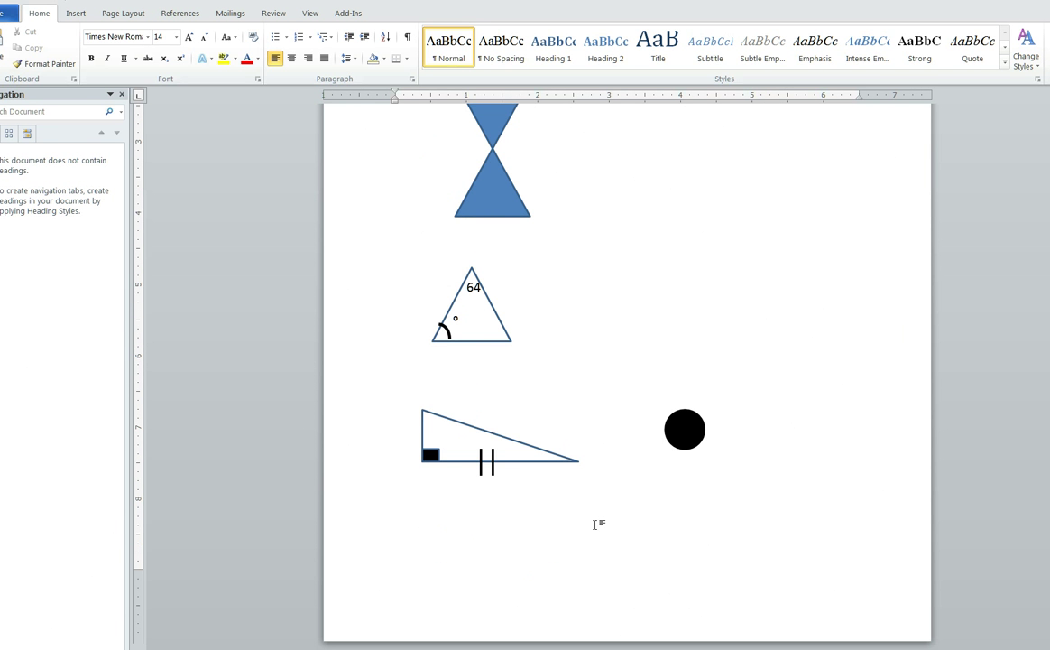
{"action": "key", "text": "Return"}
{"action": "key", "text": "Return"}
{"action": "key", "text": "Return"}
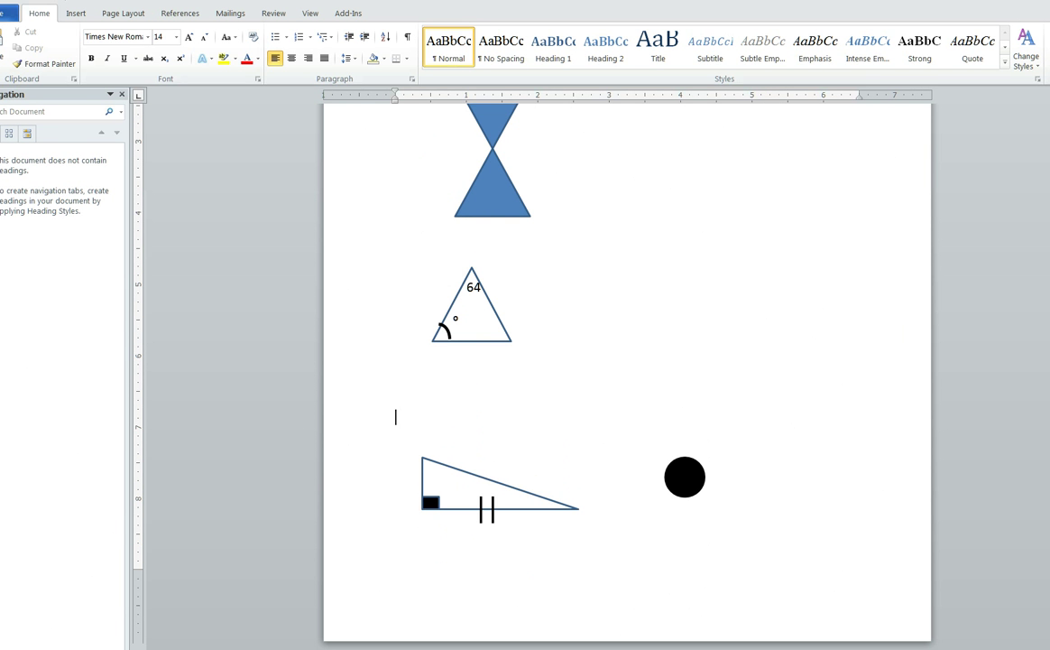
{"action": "type", "text": "WH"}
{"action": "left_click", "coordinate": [395, 400]}
{"action": "type", "text": "___"}
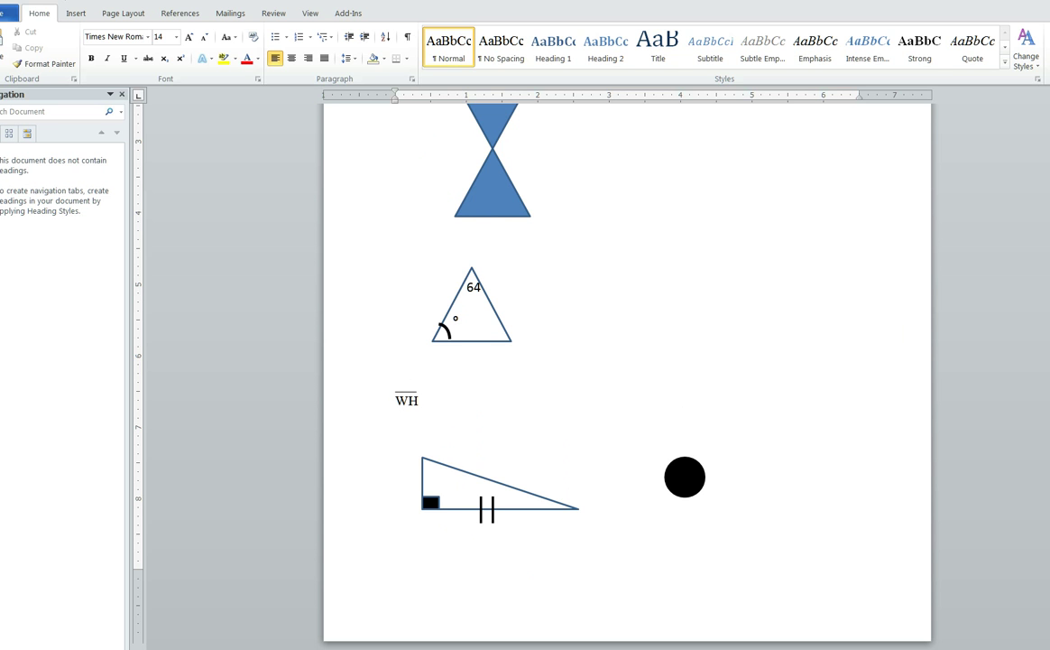